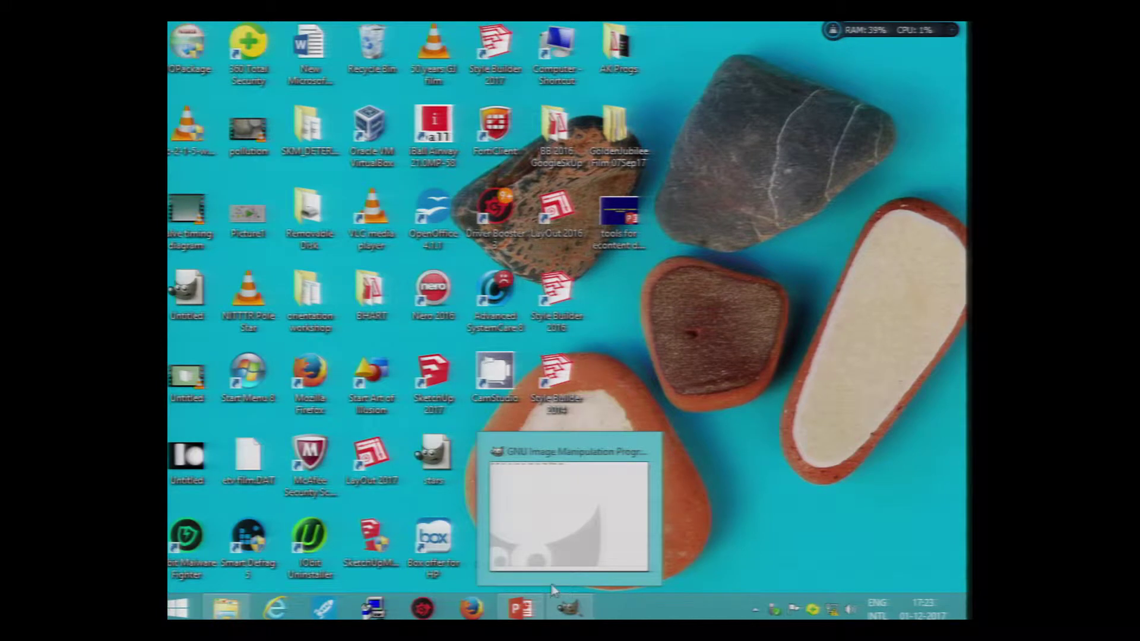
Switch to GIMP and reopen the recently closed Toolbox - Tool Options dock.
mouse_move(551, 589)
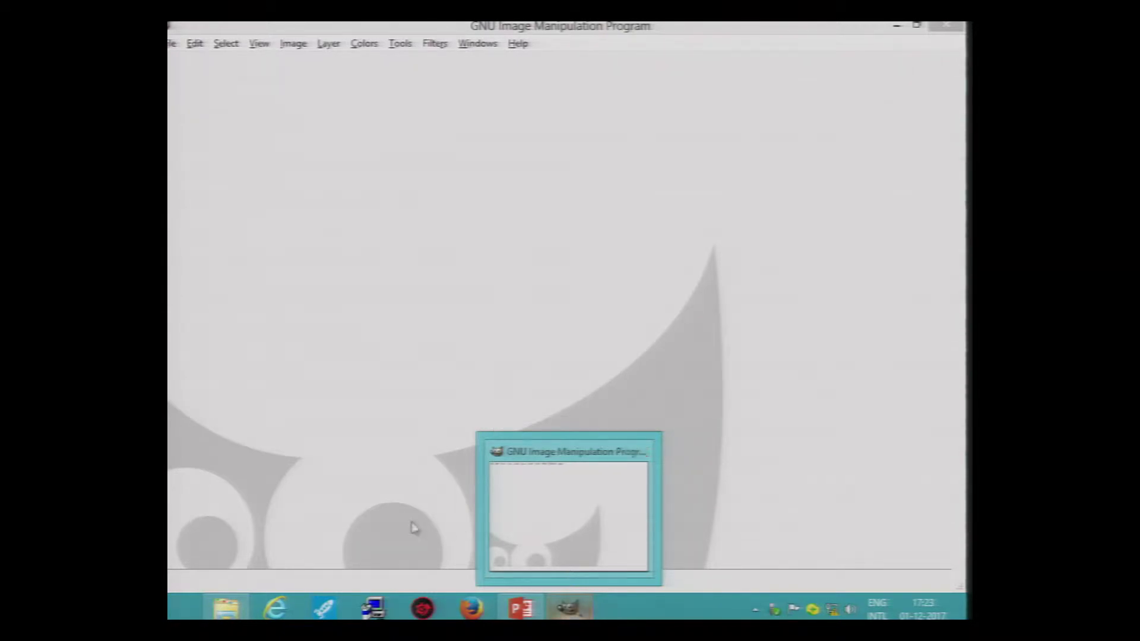
left_click(569, 609)
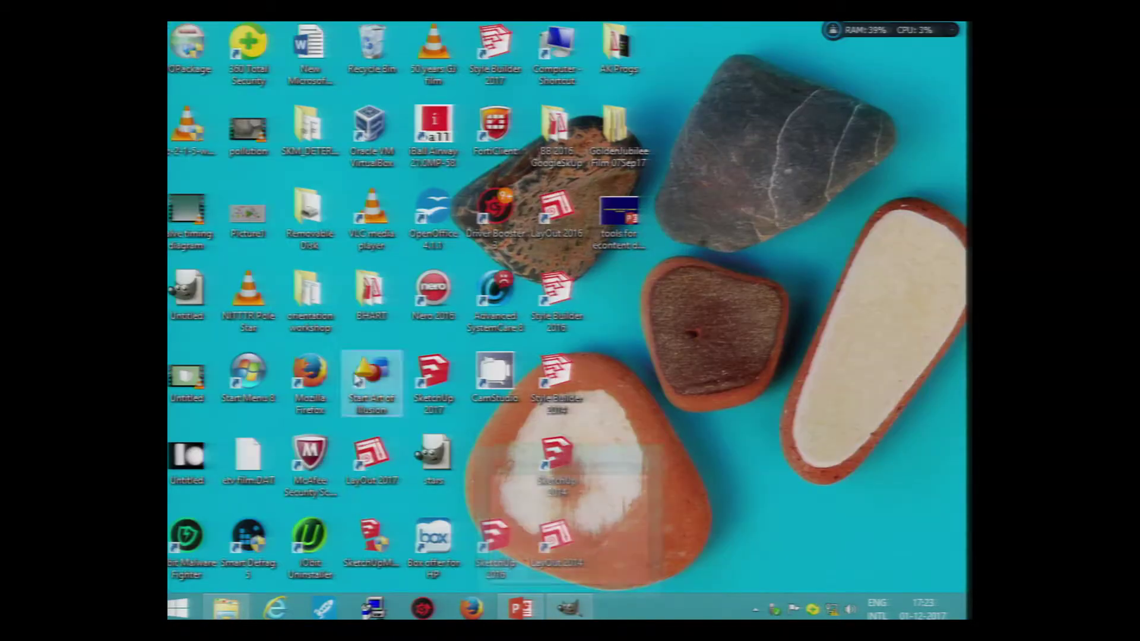
left_click(569, 608)
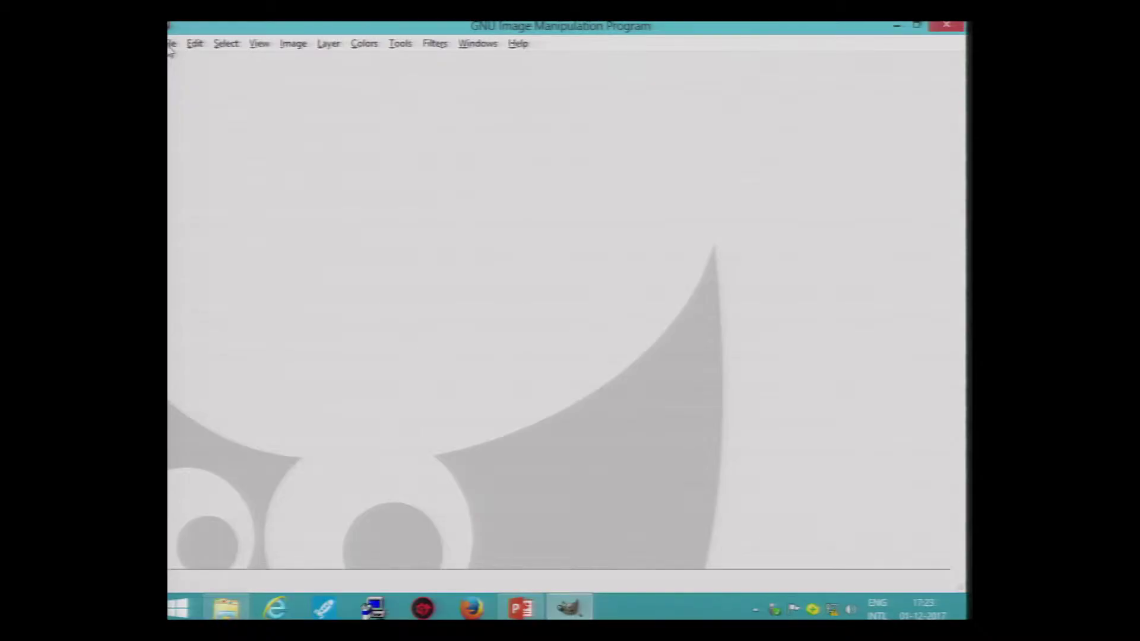
left_click(171, 47)
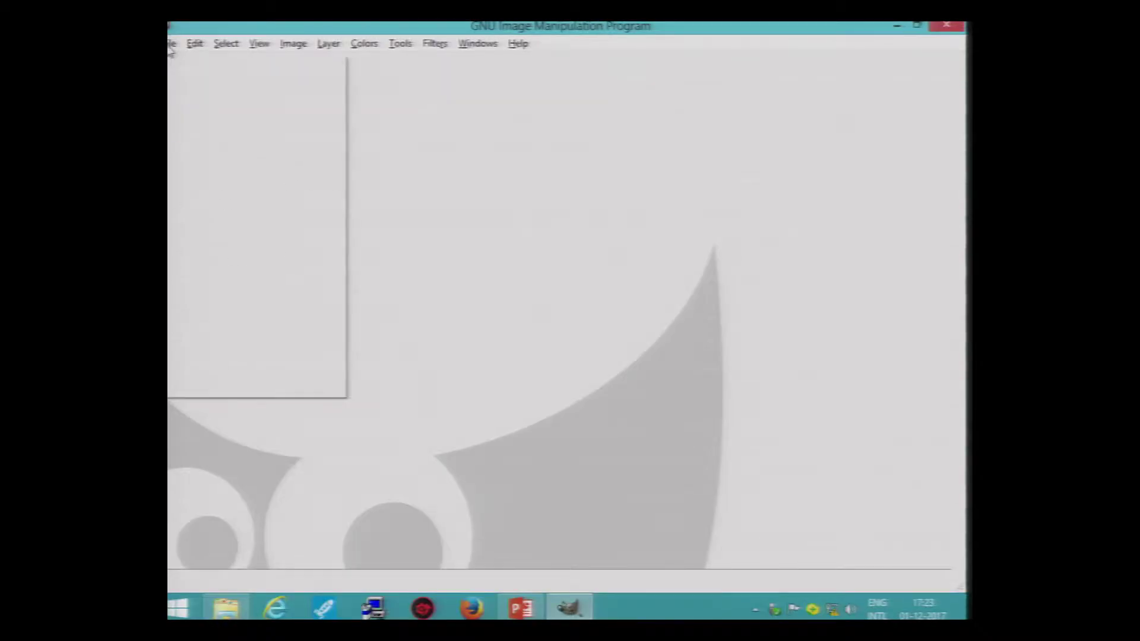
mouse_move(481, 46)
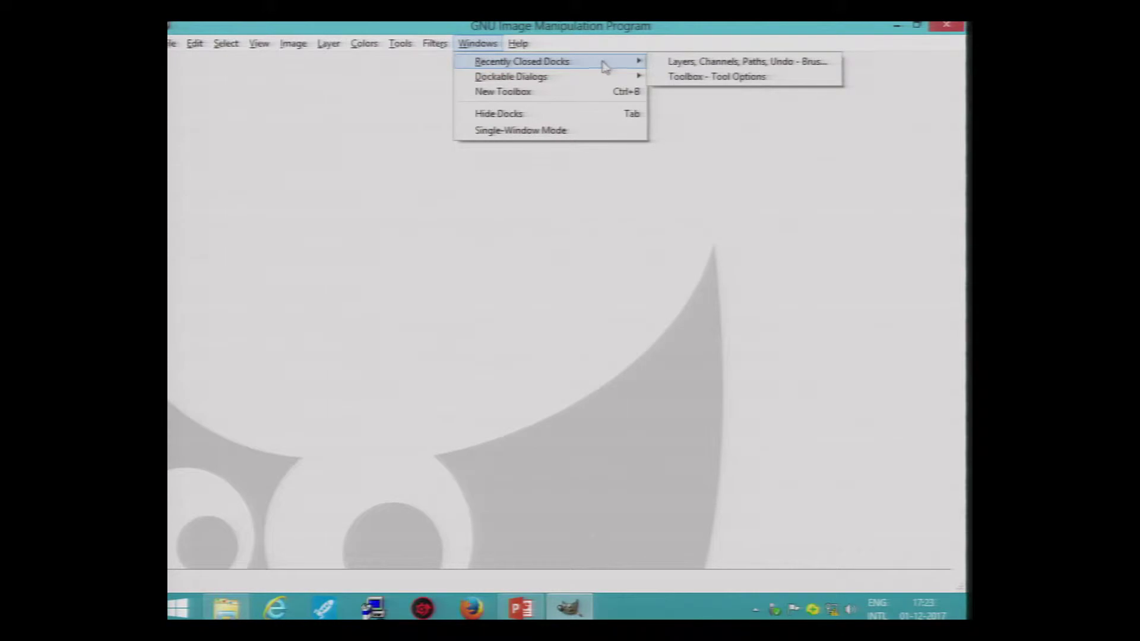
left_click(676, 78)
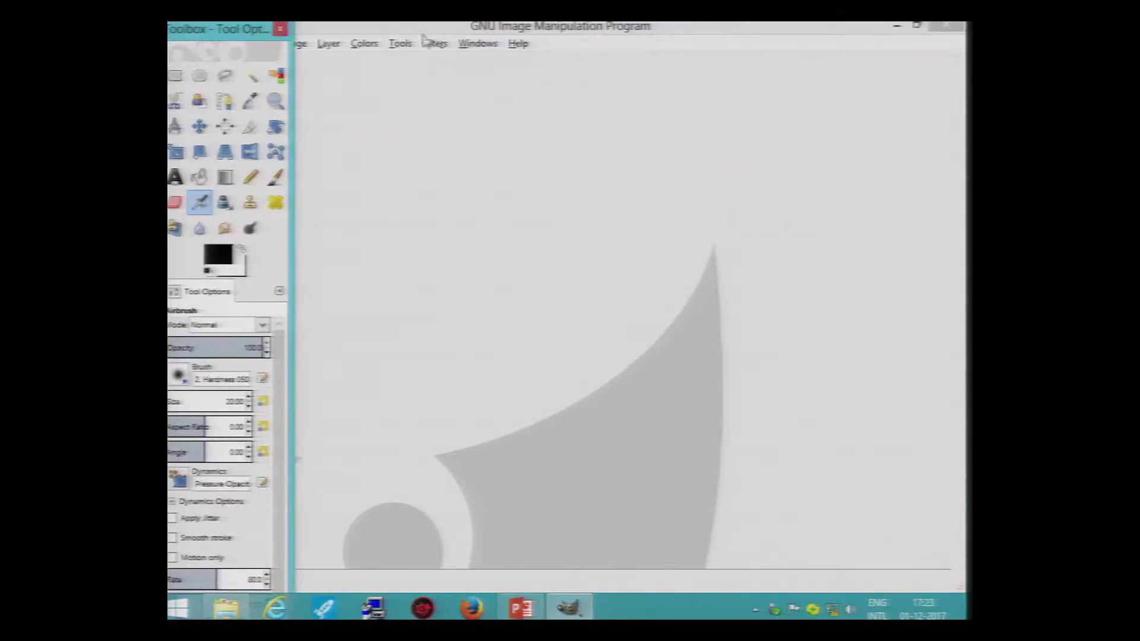
Show the Layers dialog and place it beside the canvas, with the toolbox moved below the menu bar.
left_click(494, 48)
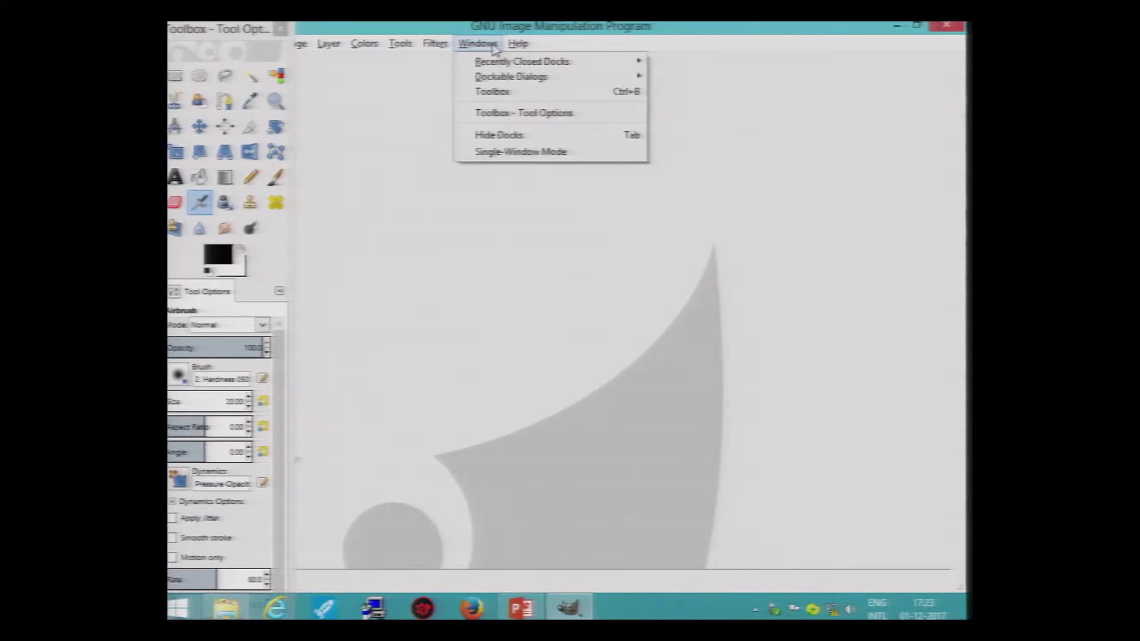
mouse_move(518, 80)
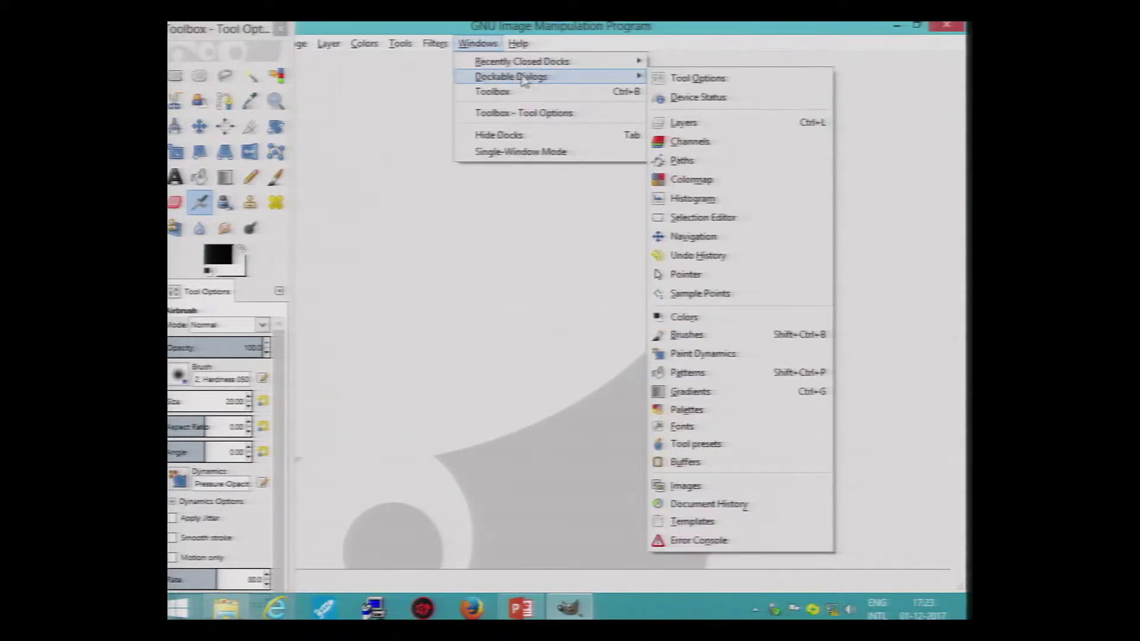
left_click(683, 123)
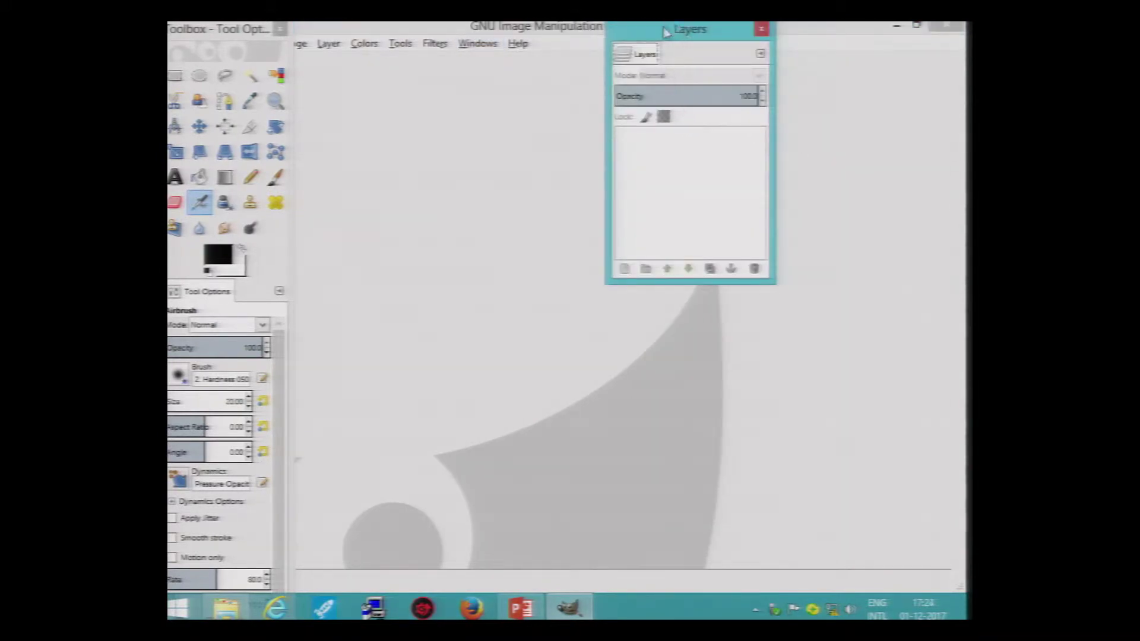
left_click_drag(665, 31, 830, 67)
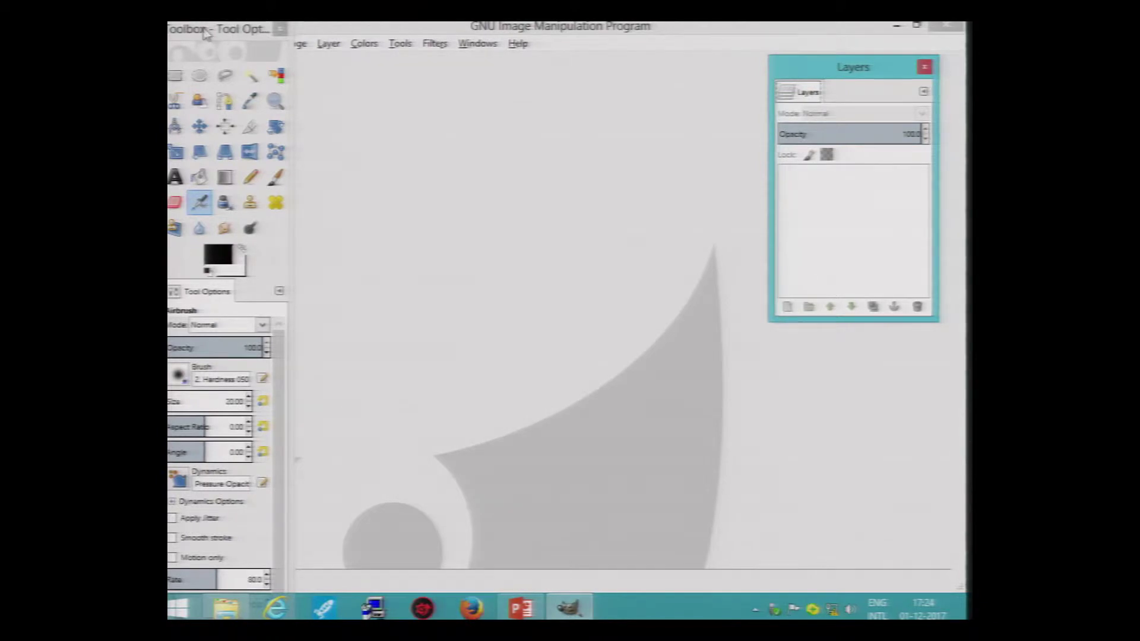
left_click_drag(204, 33, 193, 77)
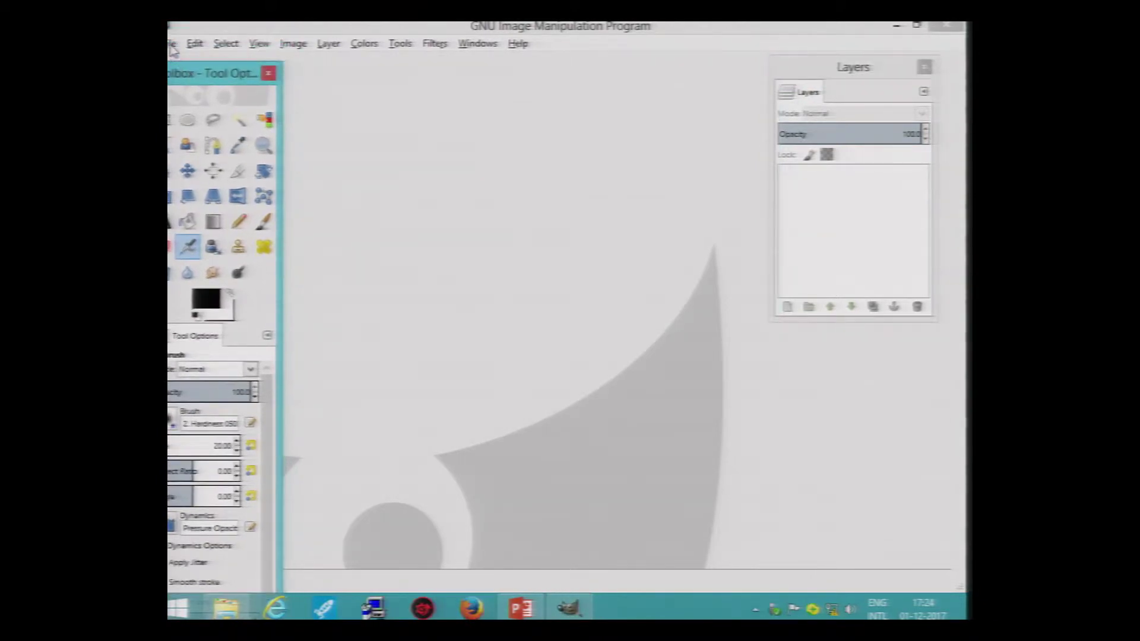
Start opening an image and browse Removable Disk (F:) to the IMAGES folder inside moocs_courses.
left_click(172, 46)
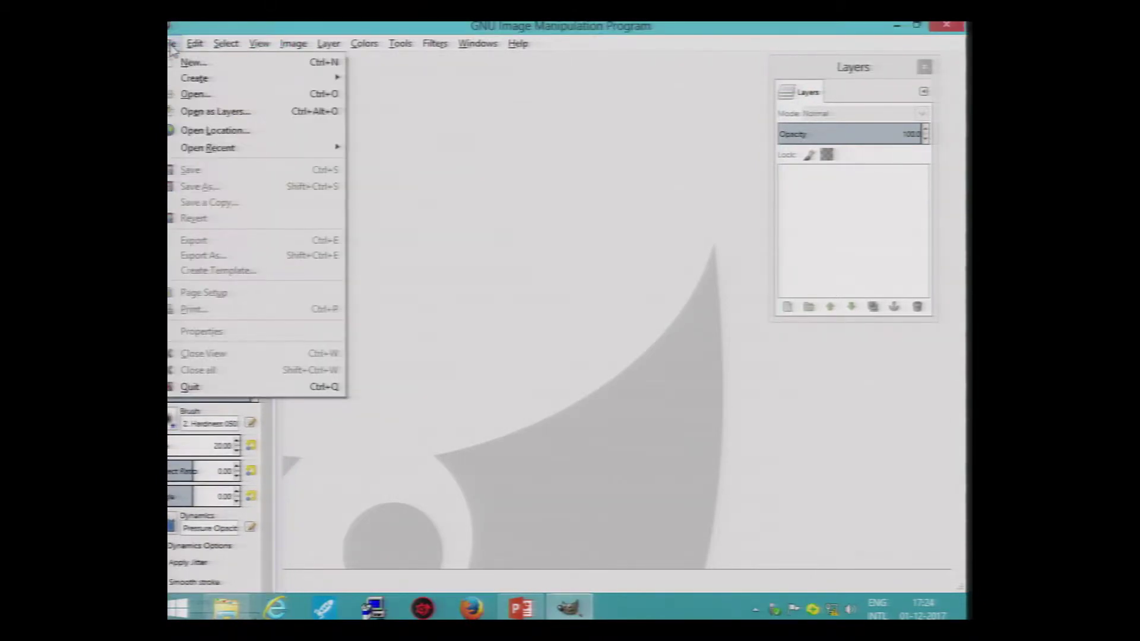
left_click(198, 95)
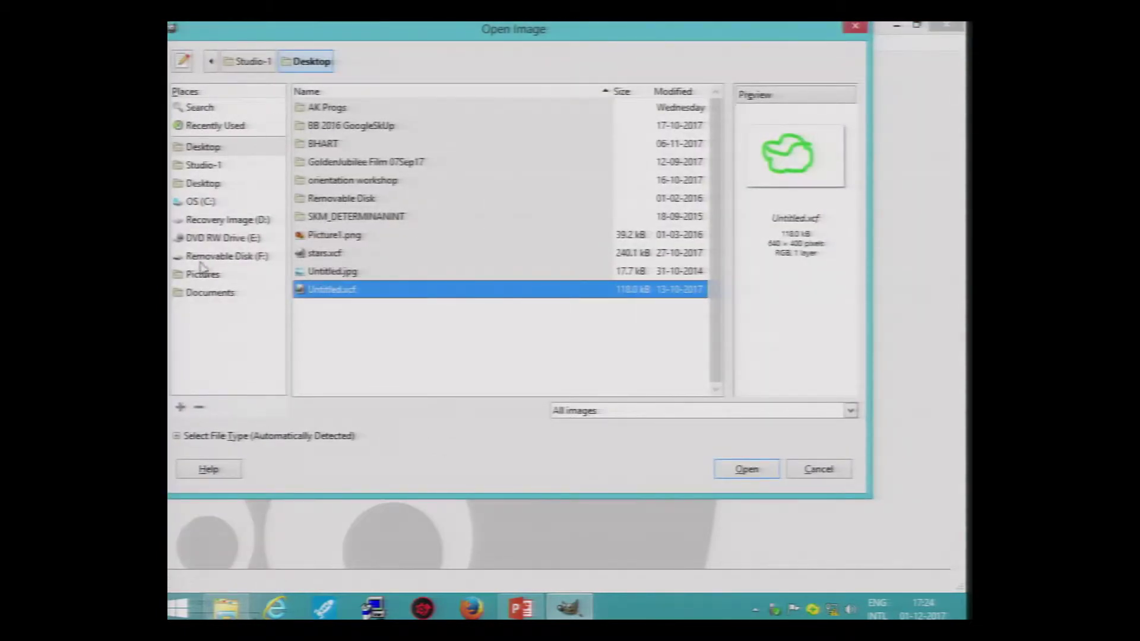
left_click(220, 262)
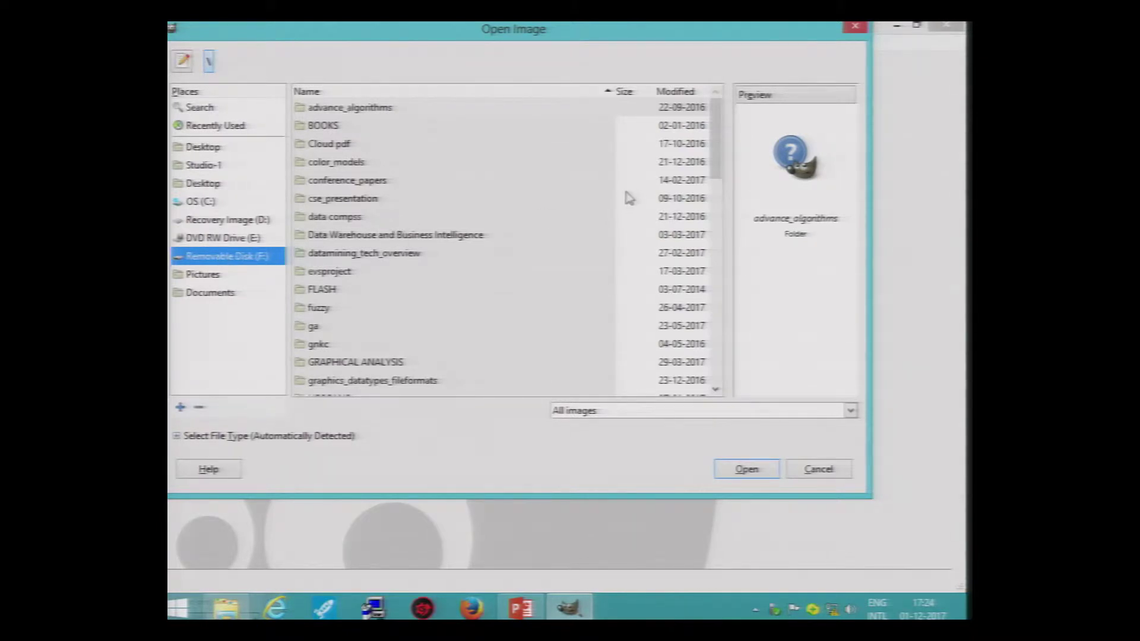
left_click_drag(715, 175, 715, 234)
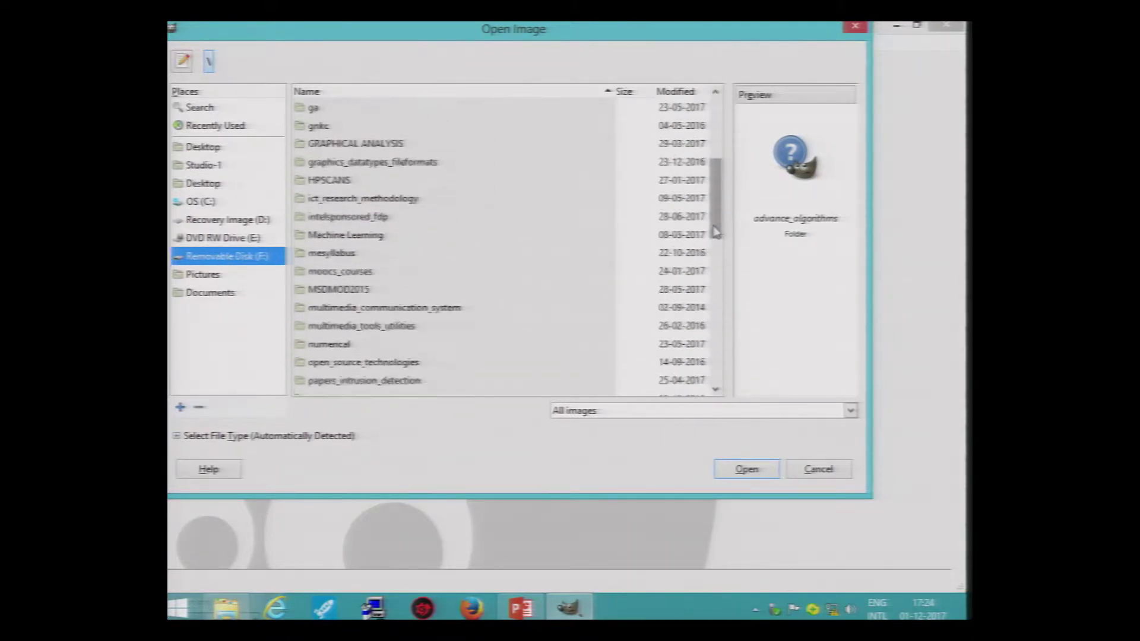
double_click(356, 268)
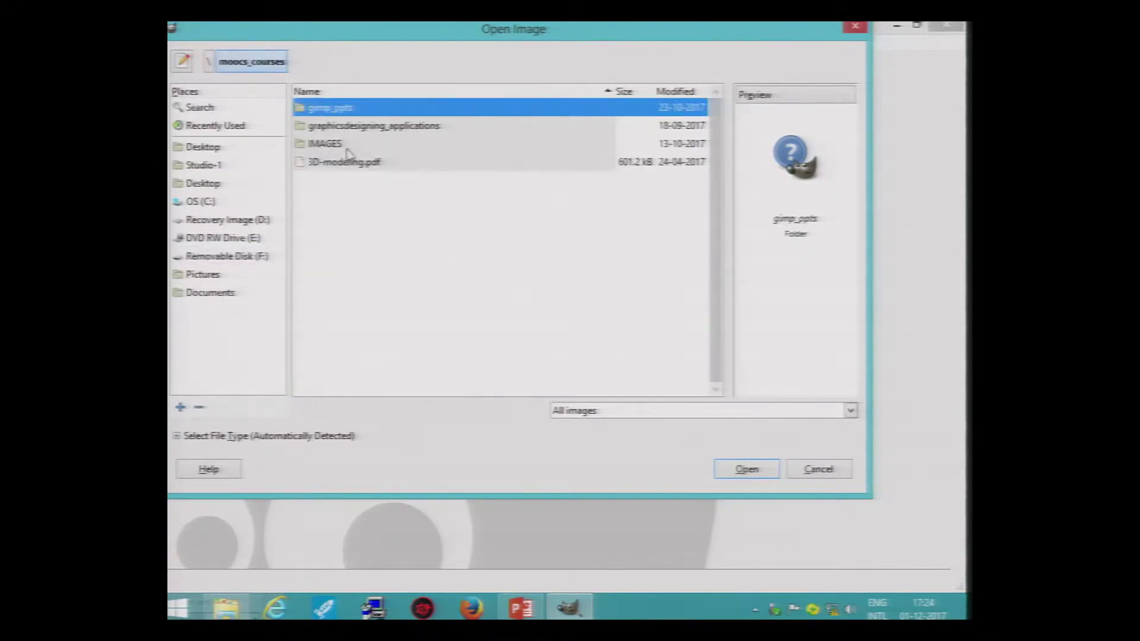
double_click(331, 144)
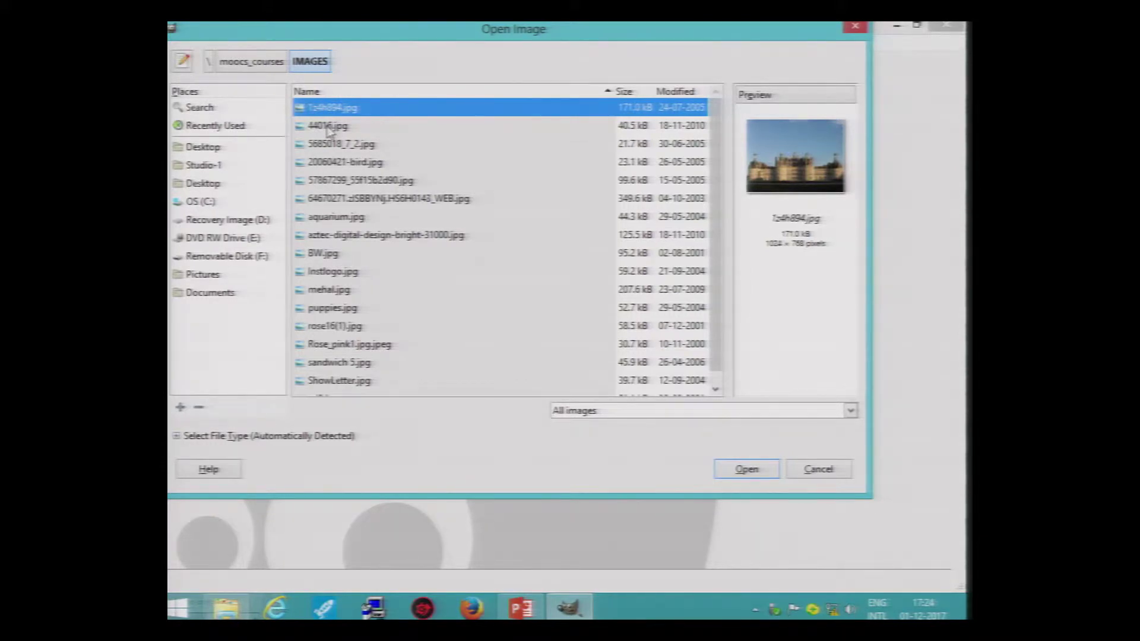
Preview the pictures in the IMAGES folder one after another and open Instlogo.jpg.
left_click(328, 130)
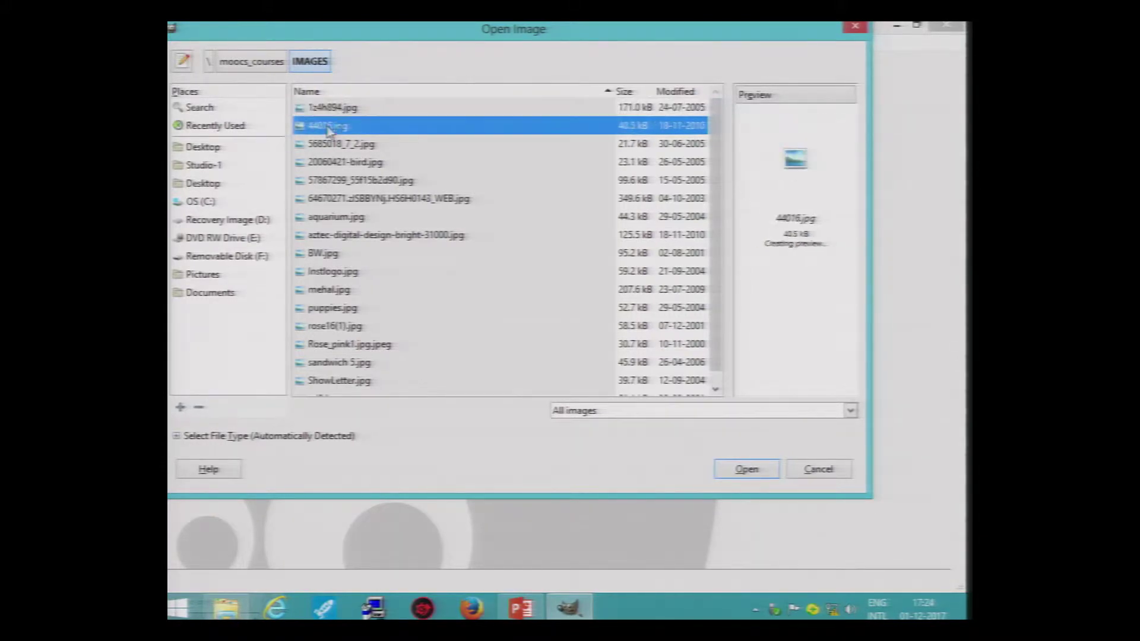
left_click(335, 146)
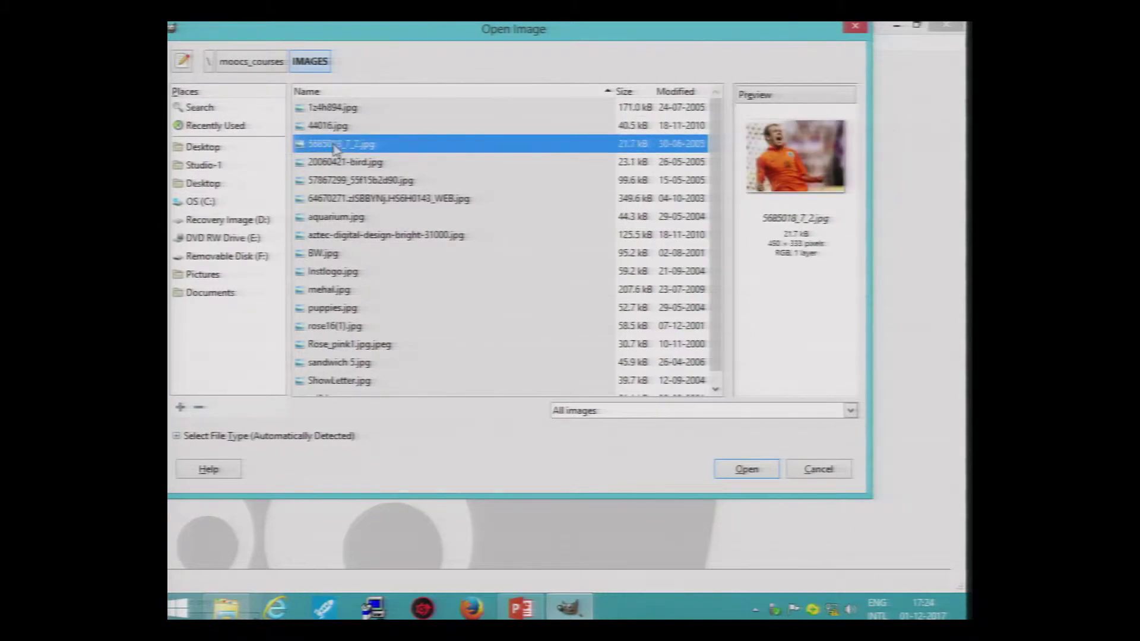
left_click(334, 165)
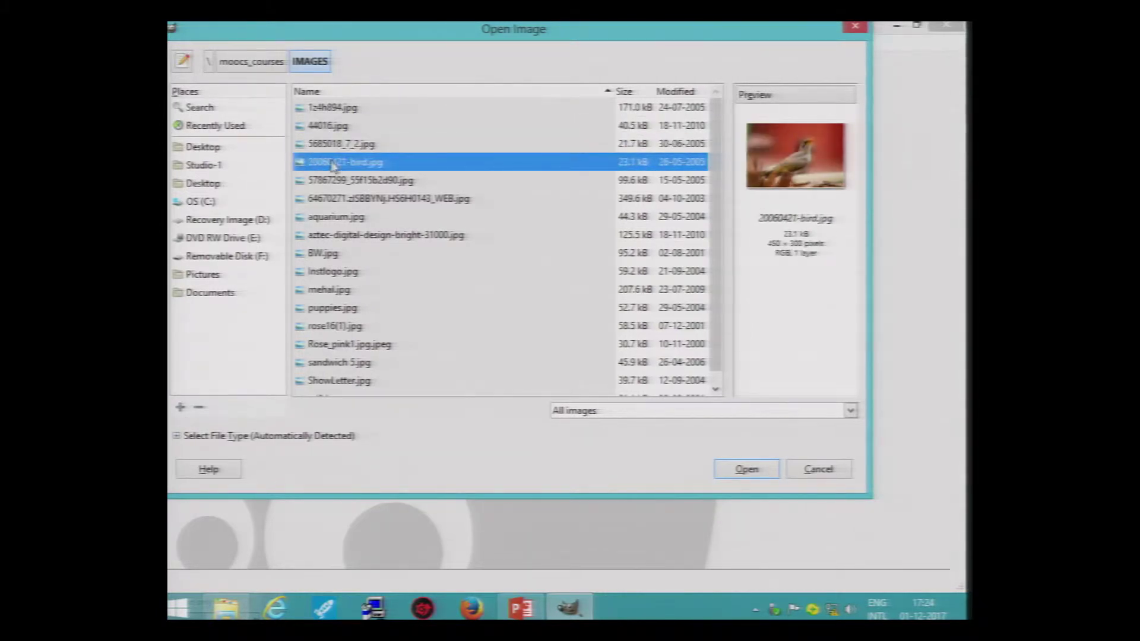
left_click(335, 181)
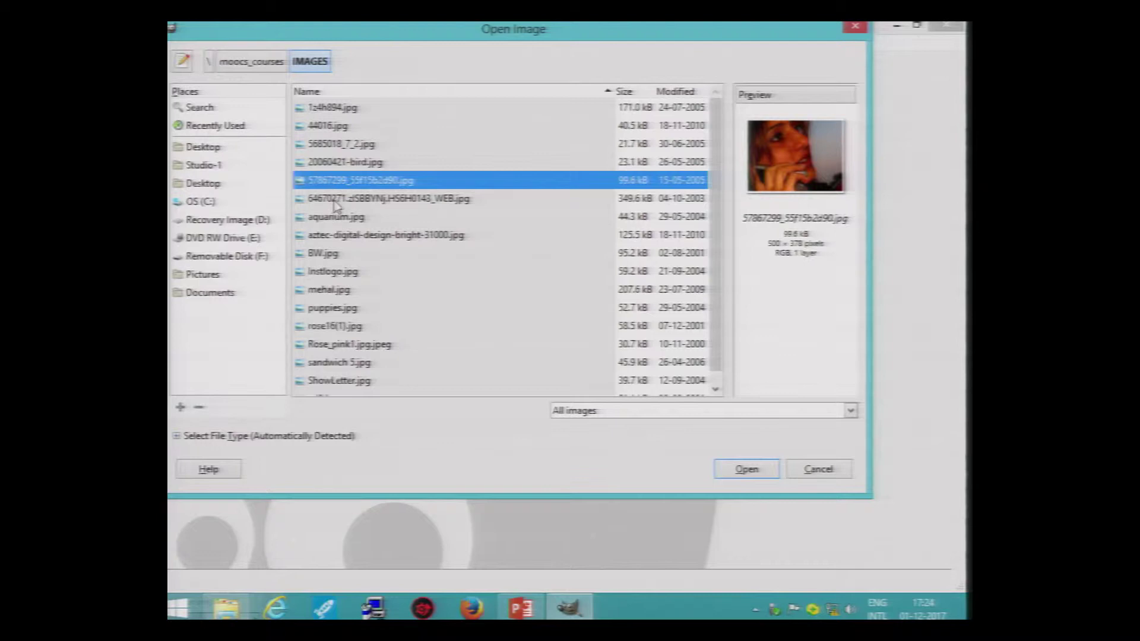
left_click(336, 202)
left_click(336, 221)
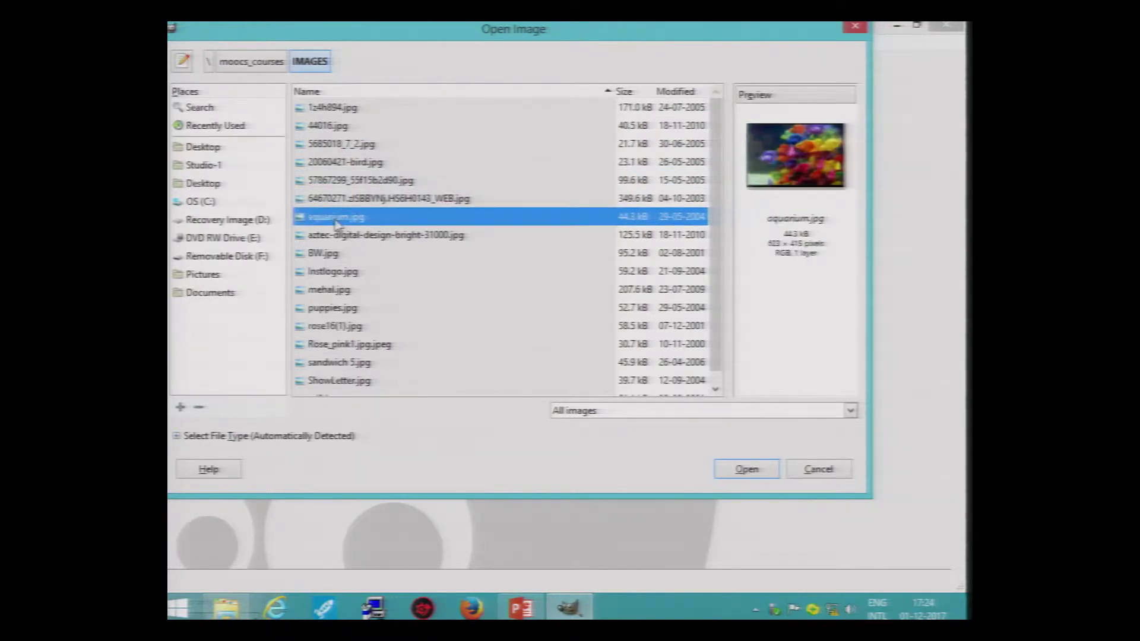
left_click(337, 239)
left_click(328, 257)
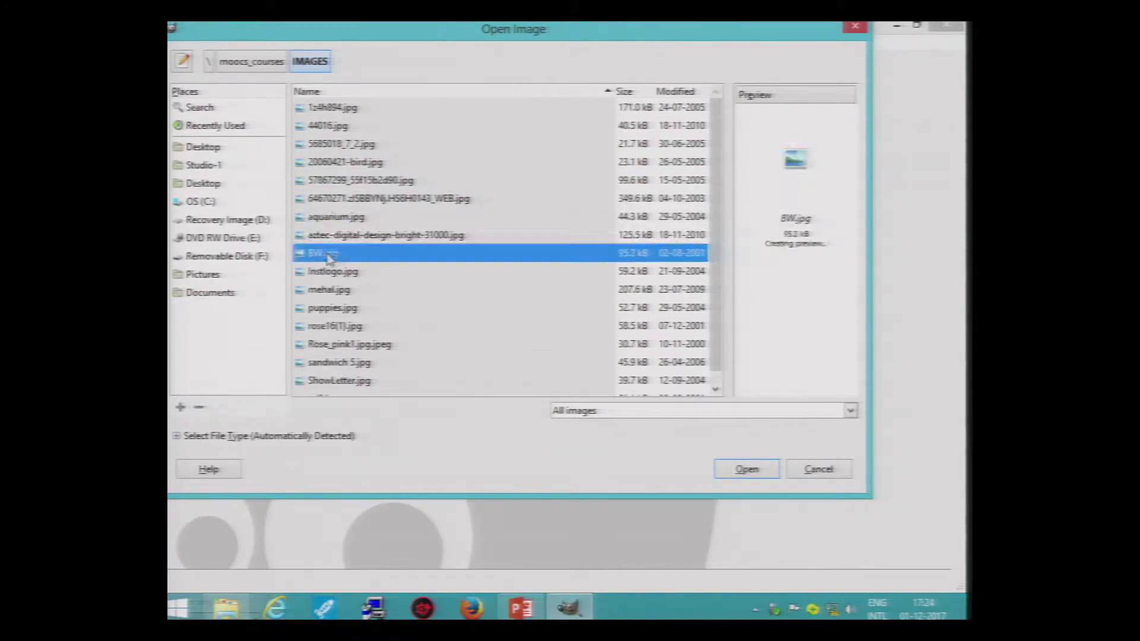
left_click(318, 273)
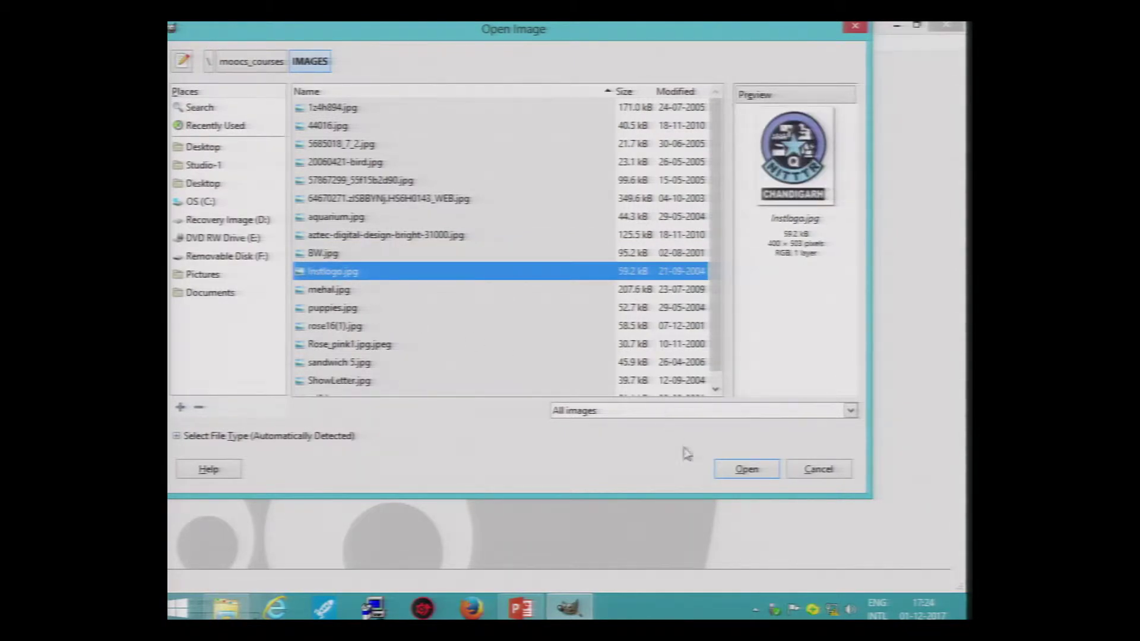
left_click(746, 470)
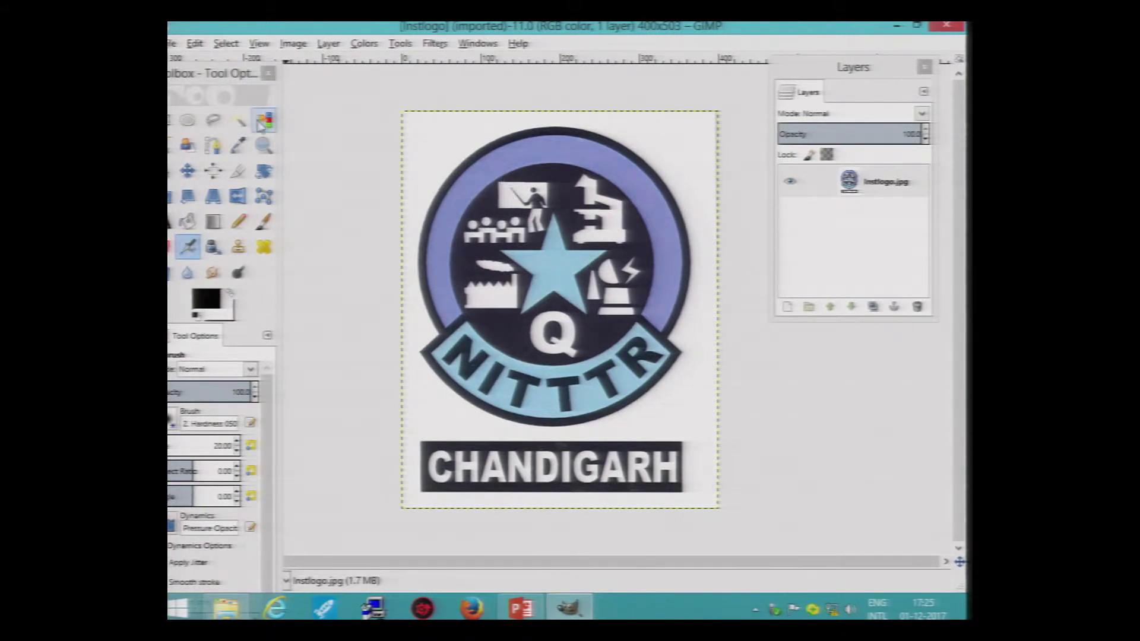
Select the white background around the logo with Fuzzy Select and bucket-fill it with bright green, hue 140.
left_click(238, 123)
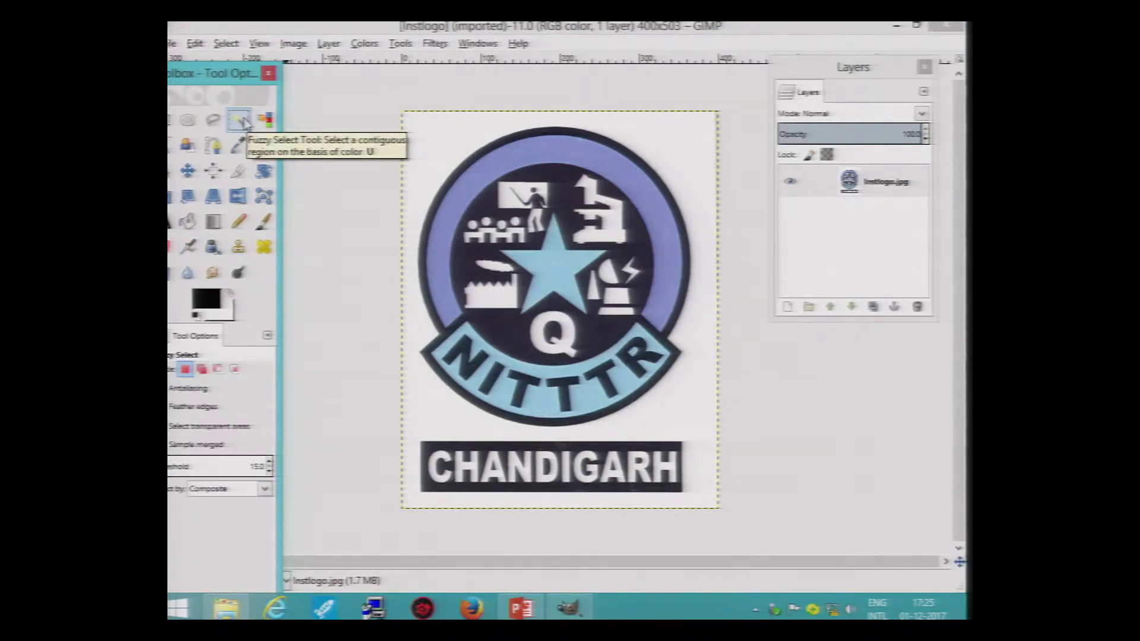
left_click(423, 144)
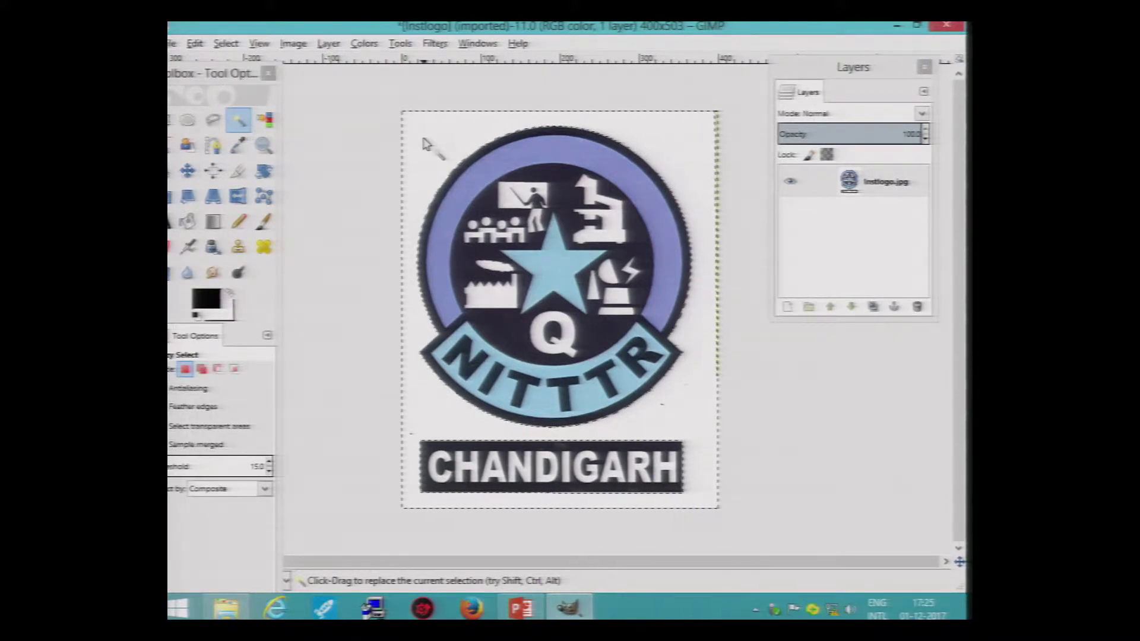
left_click(189, 223)
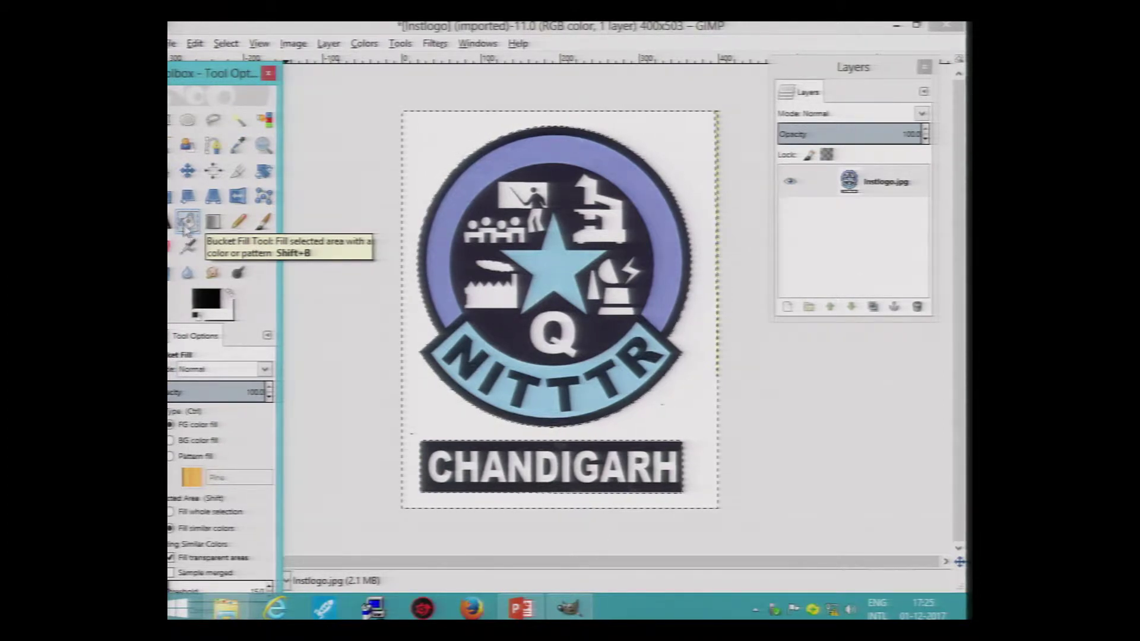
left_click(205, 300)
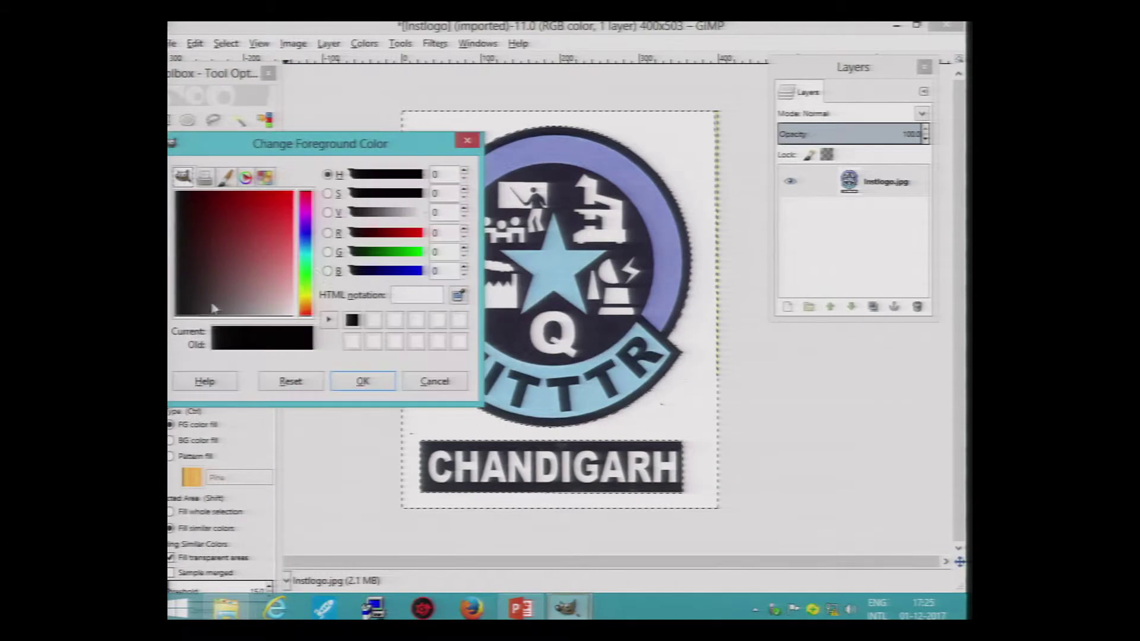
left_click(305, 271)
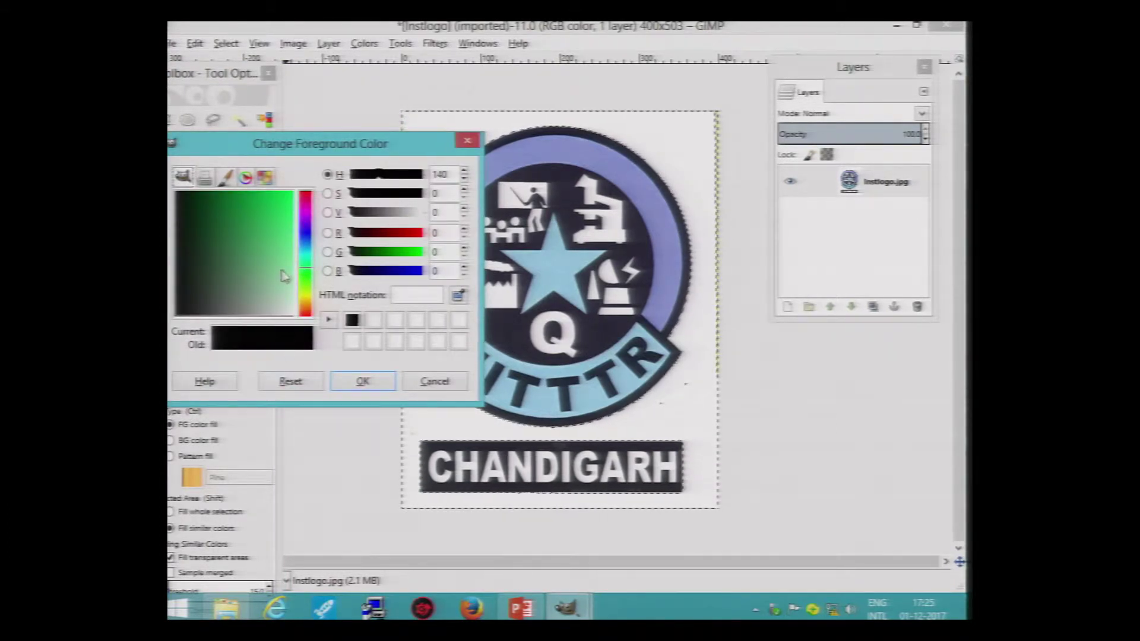
left_click(289, 222)
left_click(363, 382)
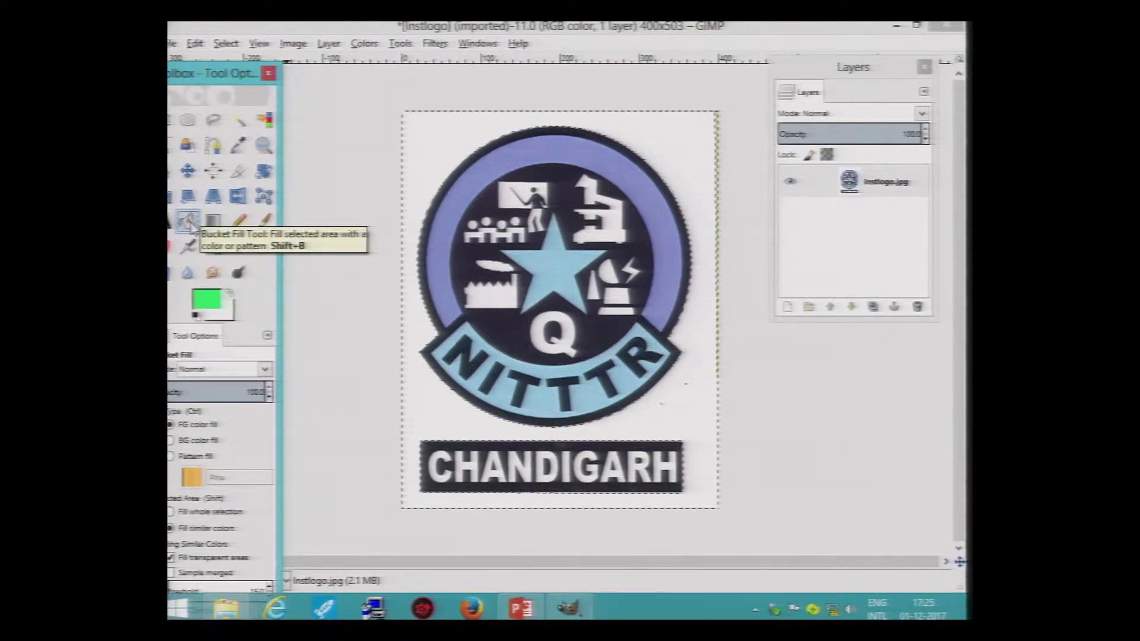
left_click(422, 180)
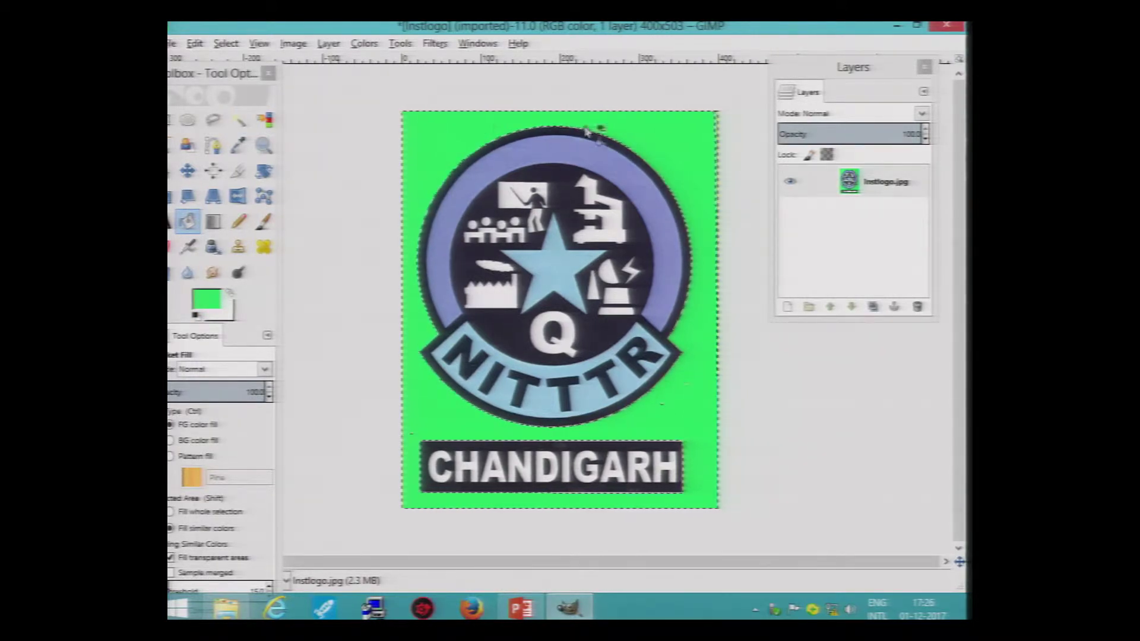
Undo the green background fill and clear the selection around the logo.
left_click(617, 134, "ctrl")
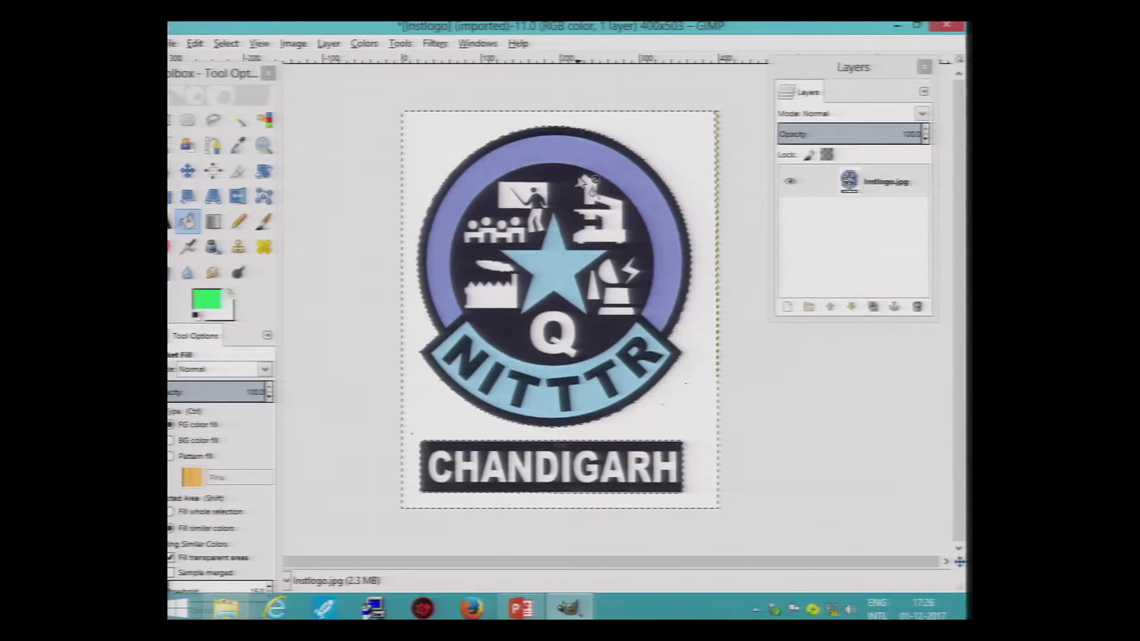
key("ctrl")
key("shift")
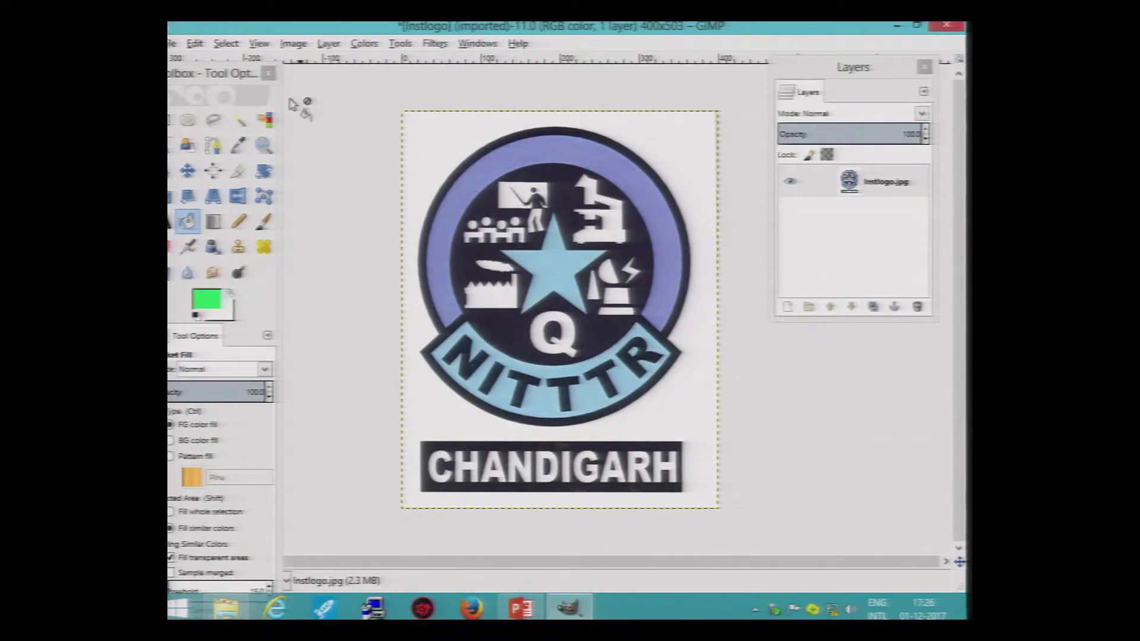
Select the purple ring of the logo with Fuzzy Select and raise the selection threshold to 21.
left_click(237, 123)
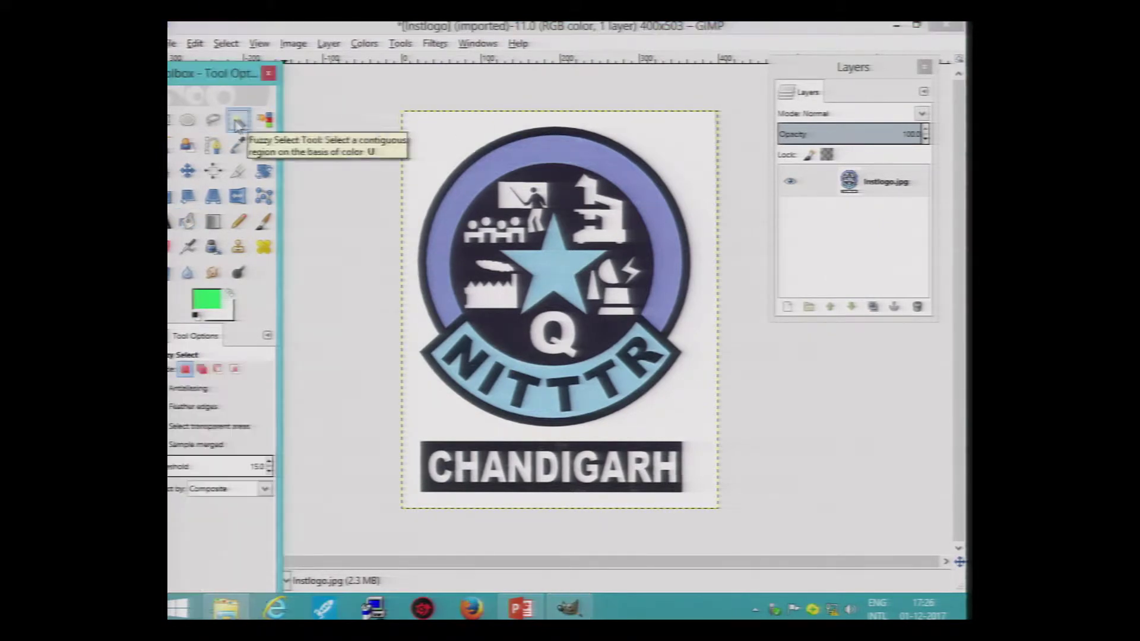
left_click(507, 162)
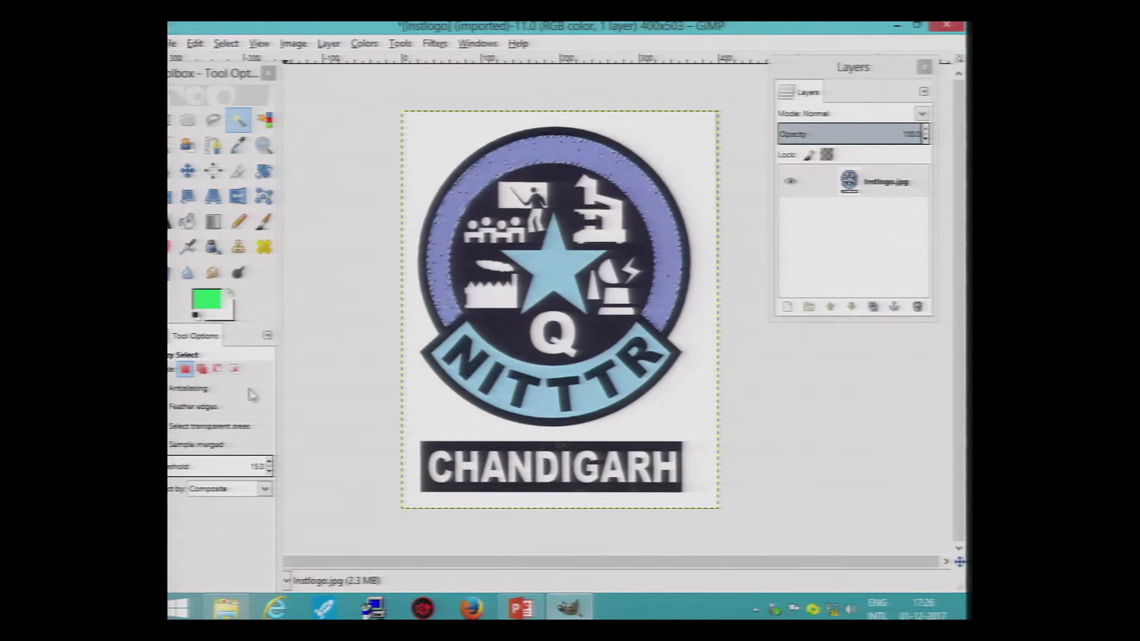
left_click(270, 465)
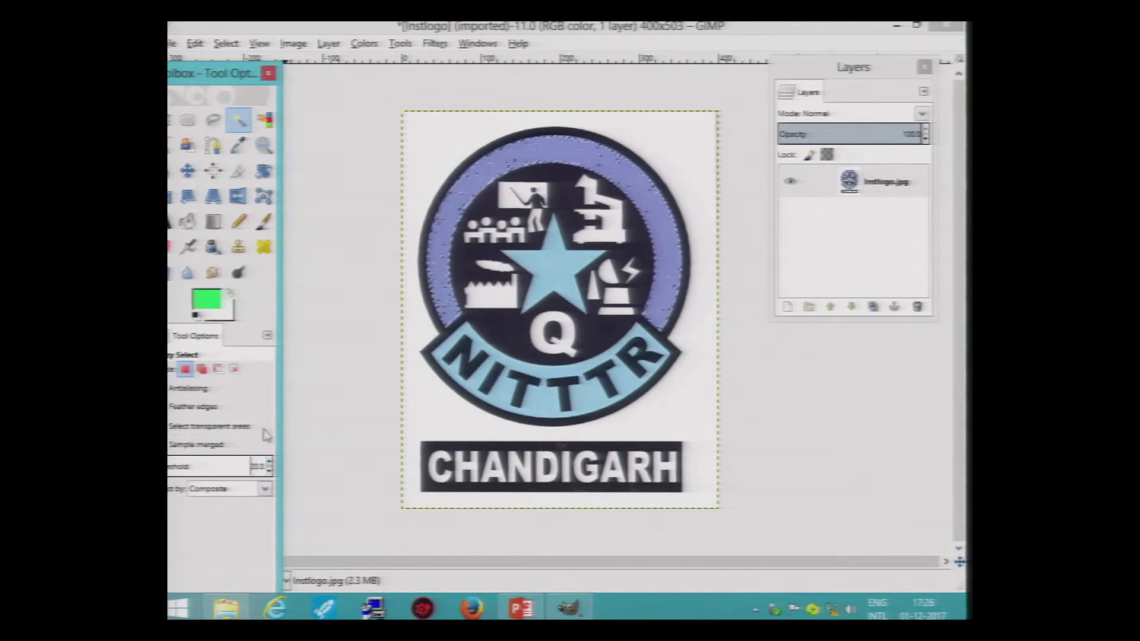
left_click_drag(196, 77, 224, 29)
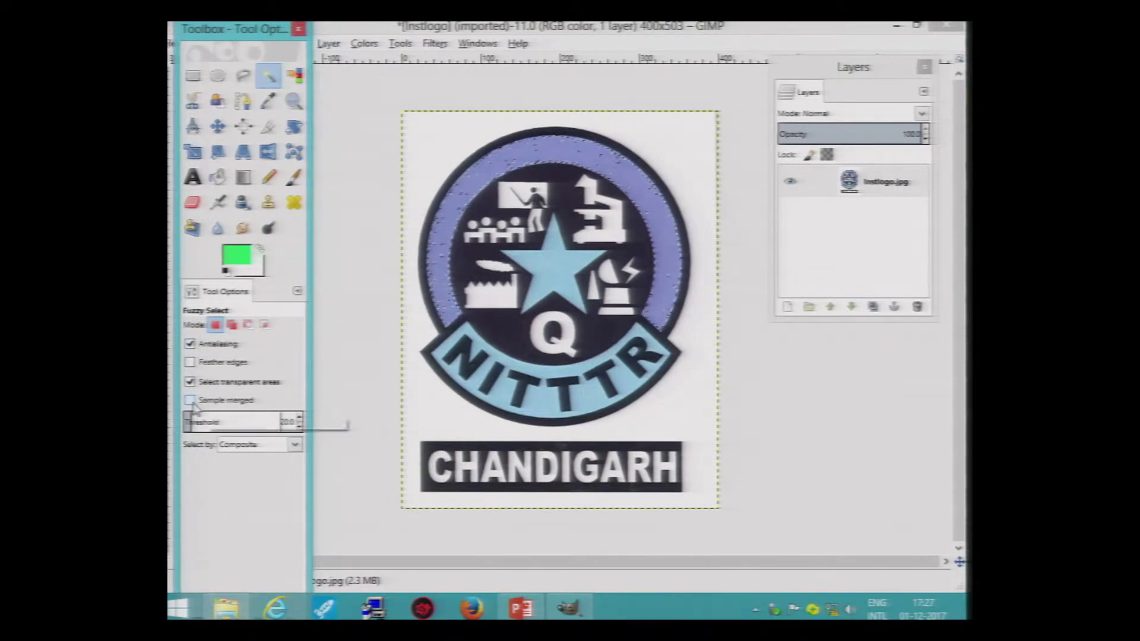
left_click(300, 419)
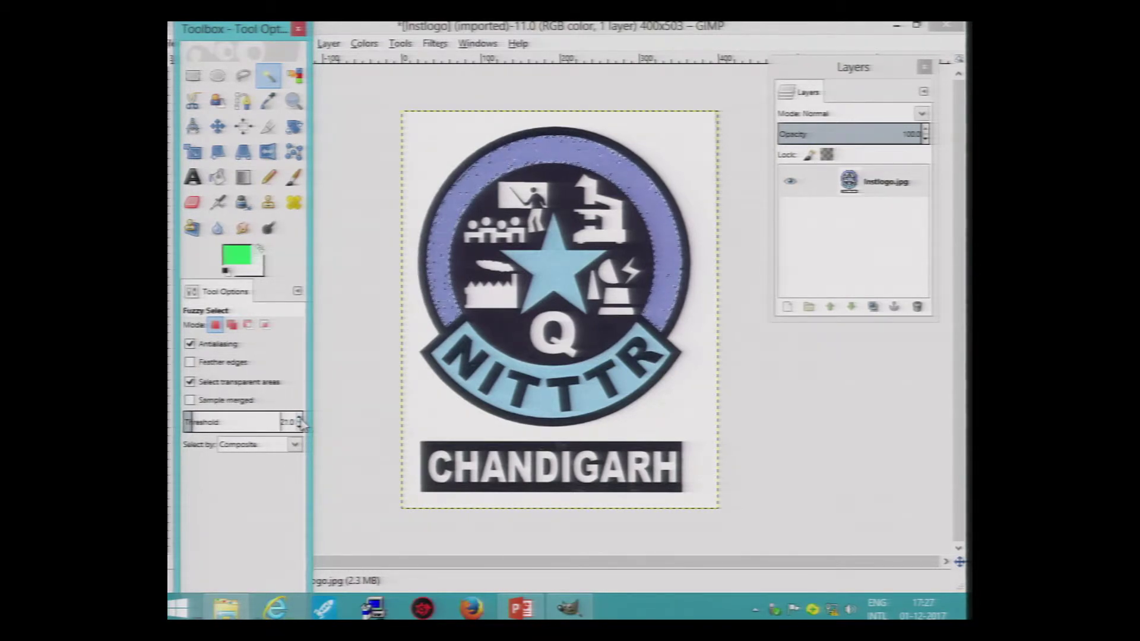
Fuzzy-select the purple ring again, the light-blue NITTTR banner and the black CHANDIGARH plate, one after another.
left_click(440, 279)
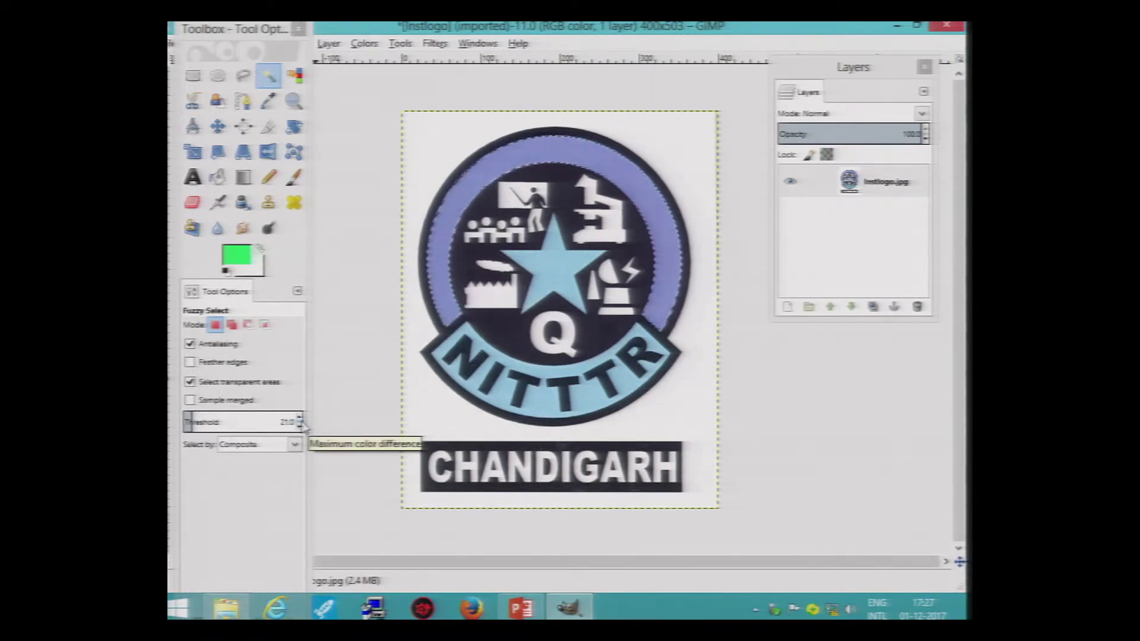
left_click(473, 386)
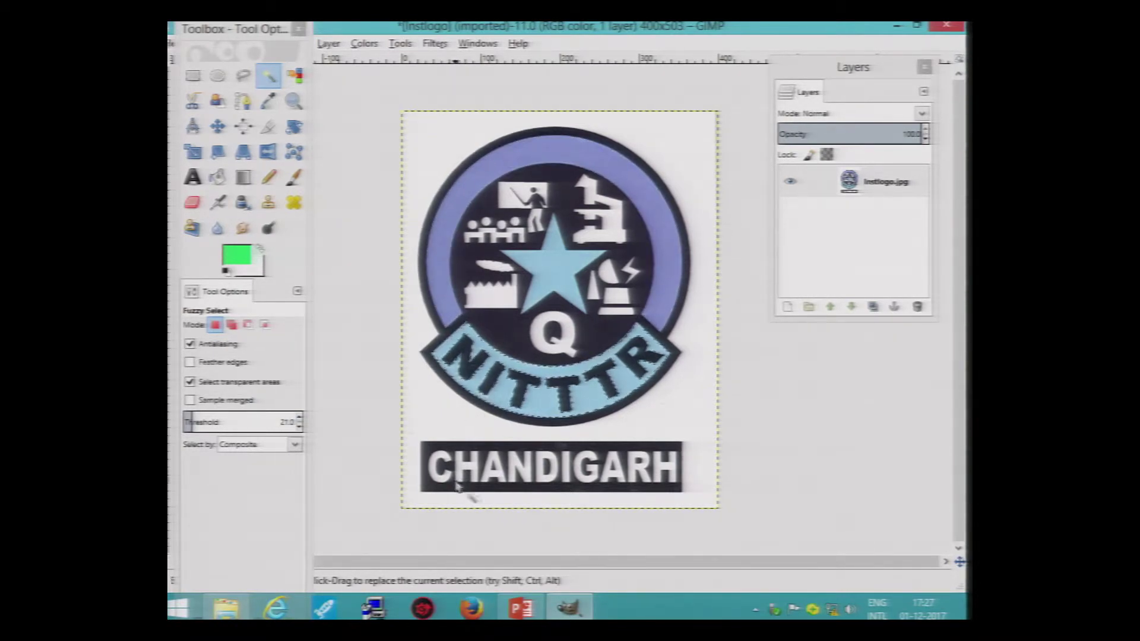
left_click(428, 456)
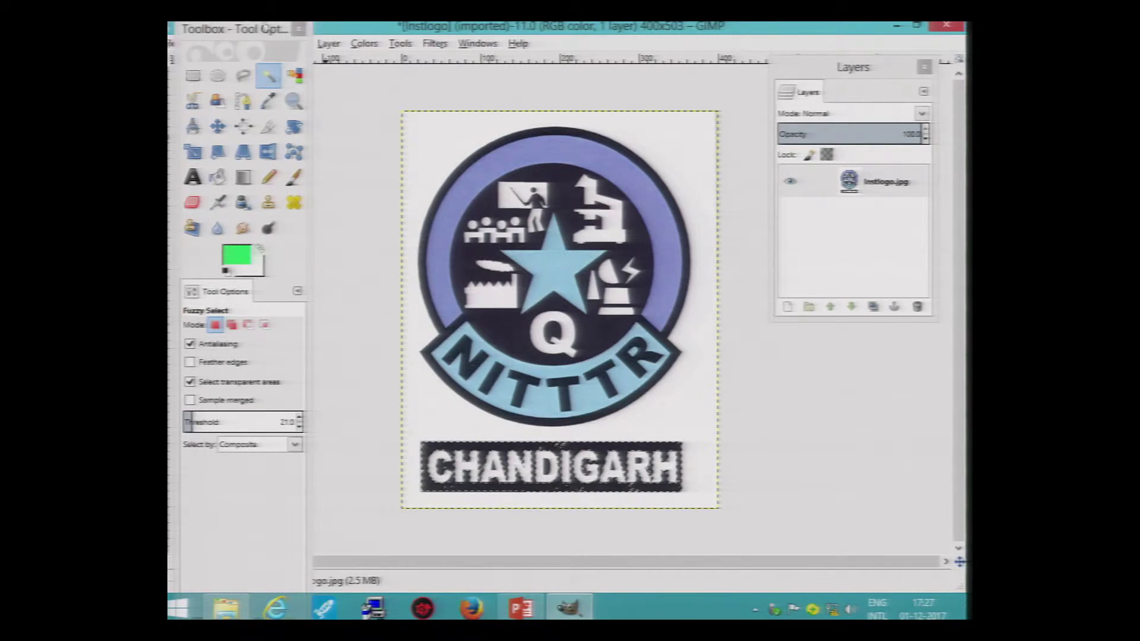
Open 1z4h894.jpg from the IMAGES folder and minimize the Instlogo image window.
left_click_drag(205, 30, 185, 77)
left_click(172, 44)
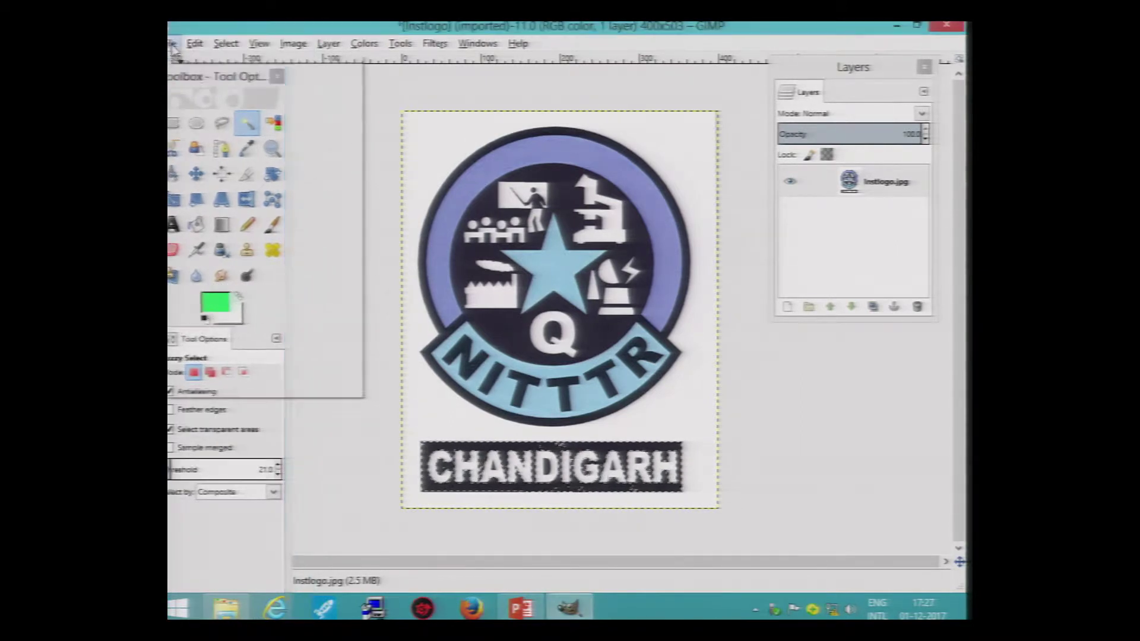
left_click(195, 94)
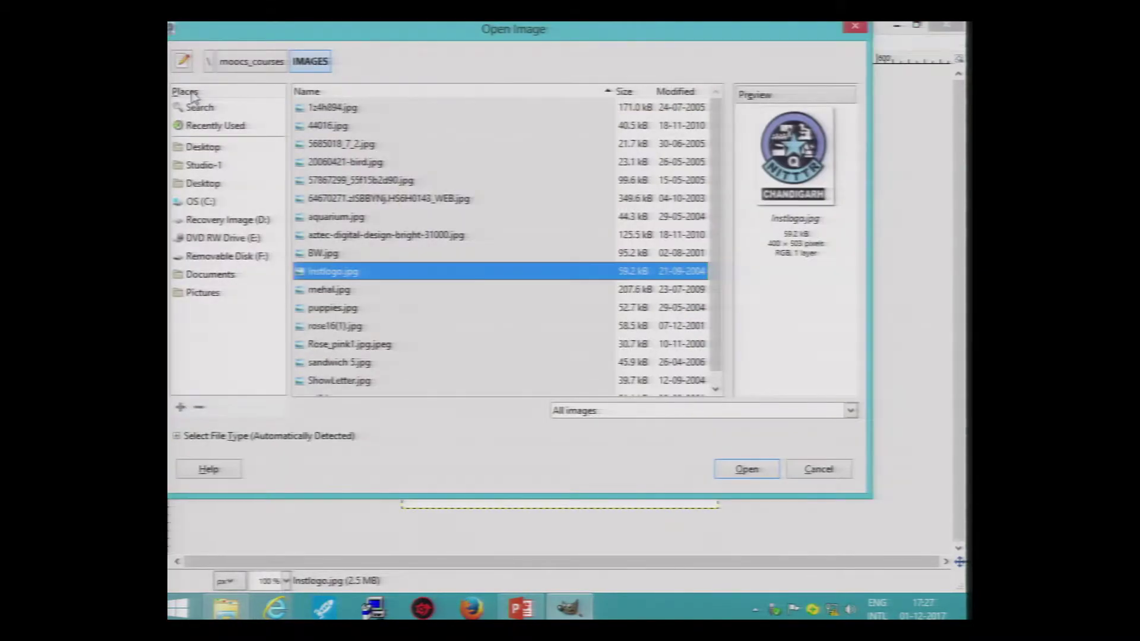
left_click(318, 110)
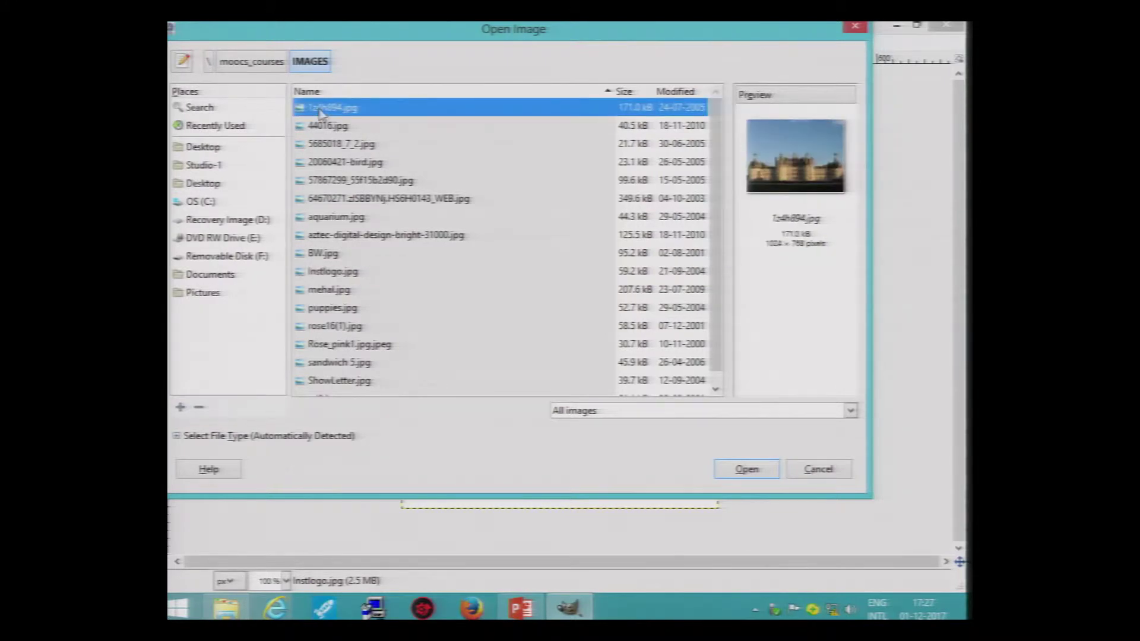
left_click(732, 474)
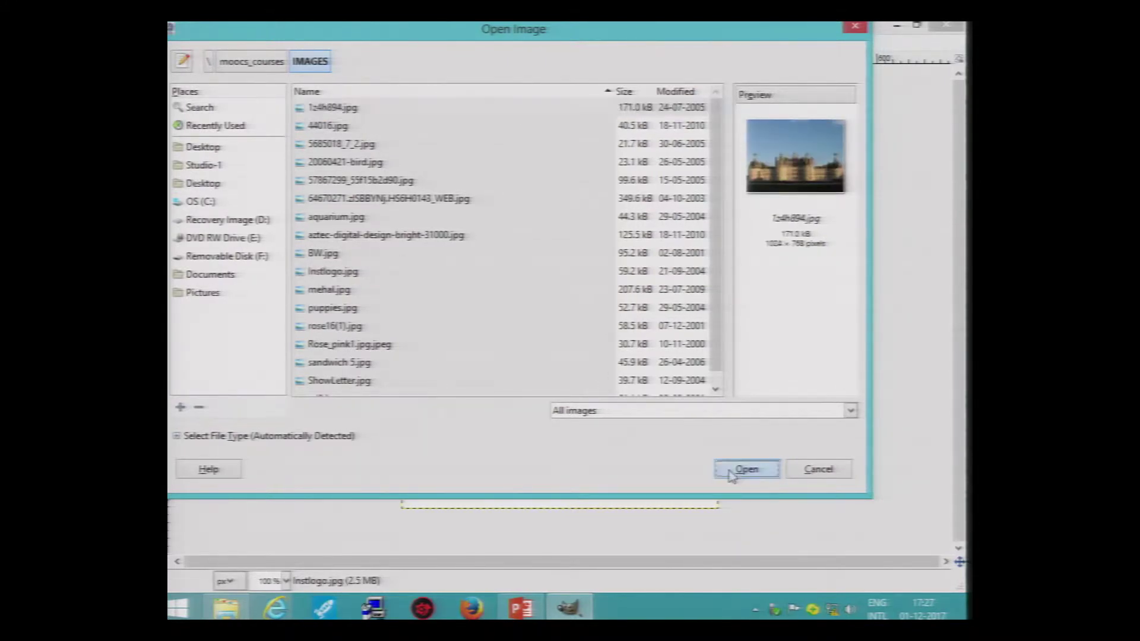
left_click(896, 27)
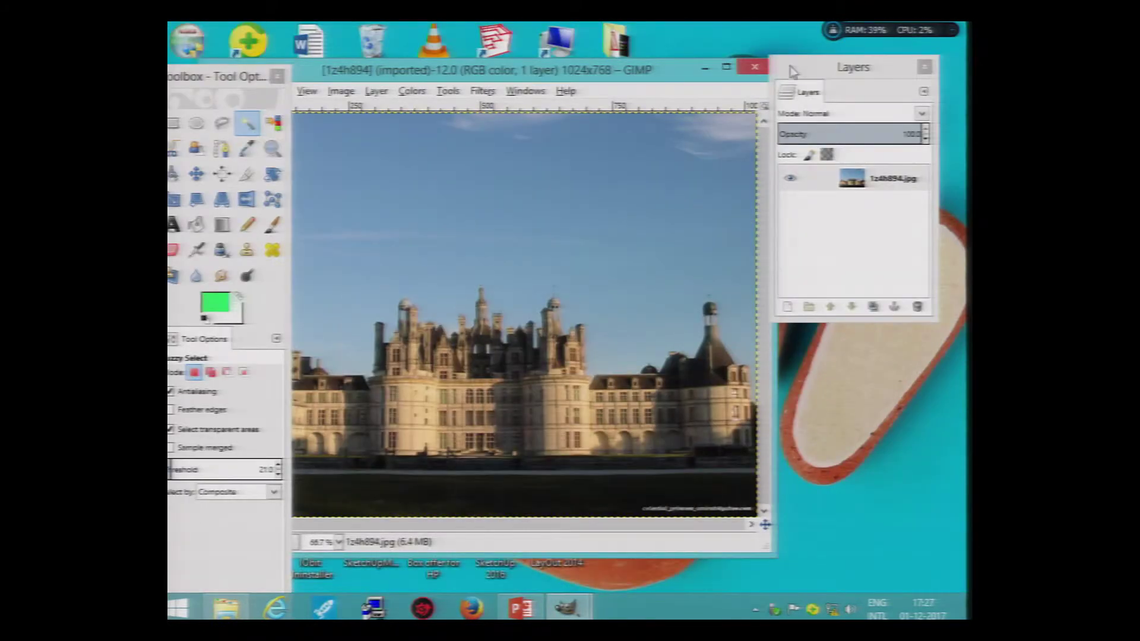
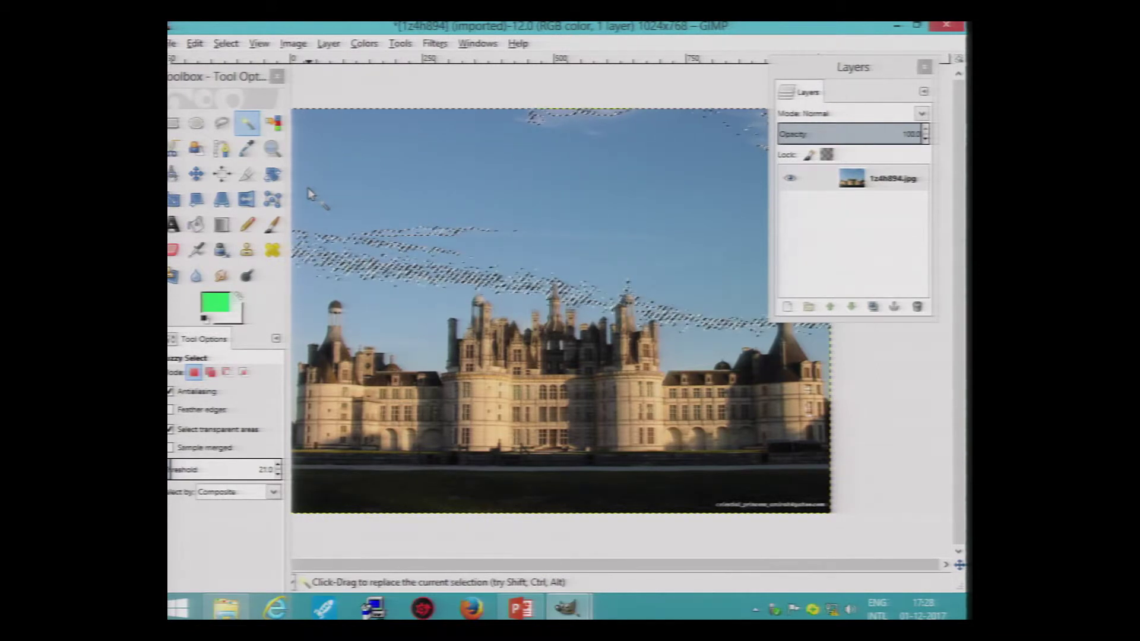
Raise the Fuzzy Select threshold to 25 and try selecting the sky above the castle with a widened color range.
left_click(278, 466)
left_click(278, 466)
left_click(278, 466)
left_click(278, 466)
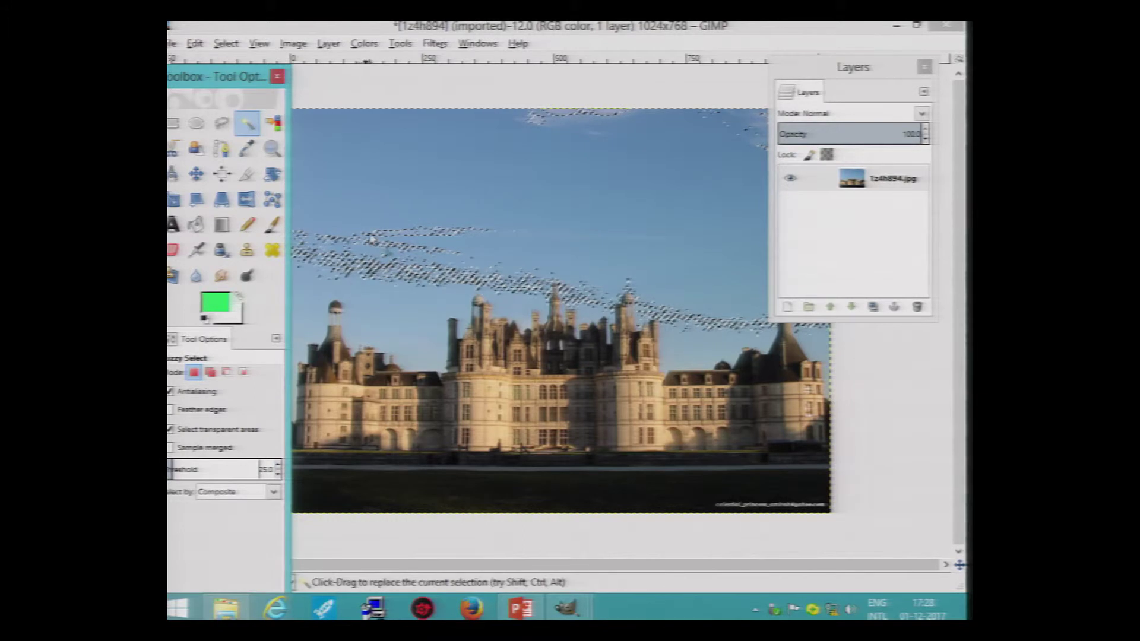
left_click_drag(364, 183, 625, 257)
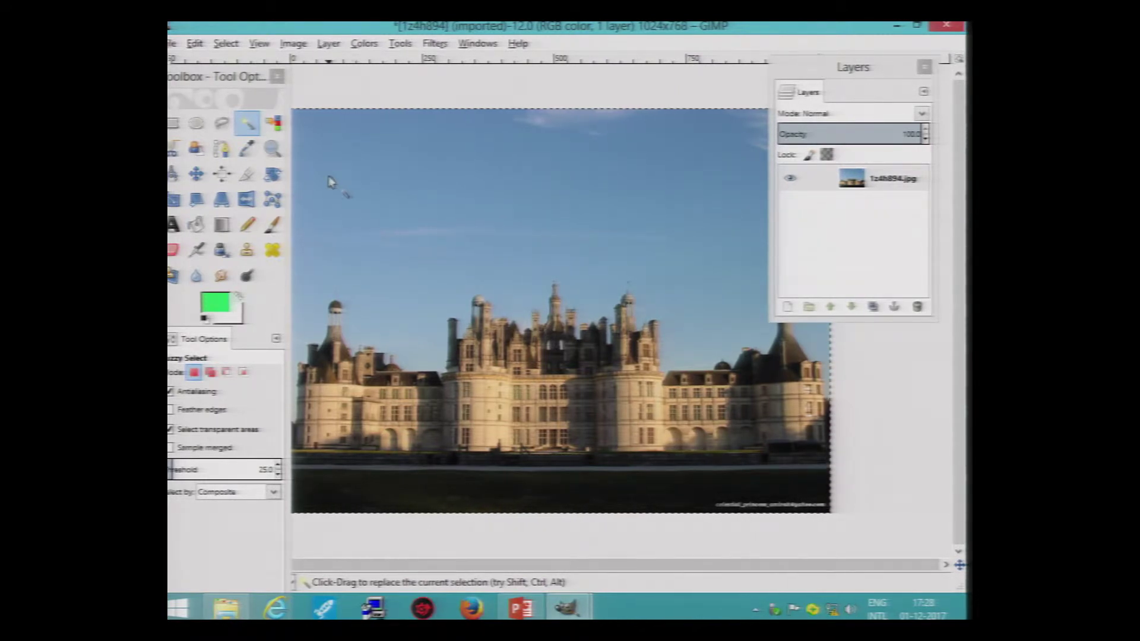
left_click_drag(330, 188, 583, 249)
key("Escape")
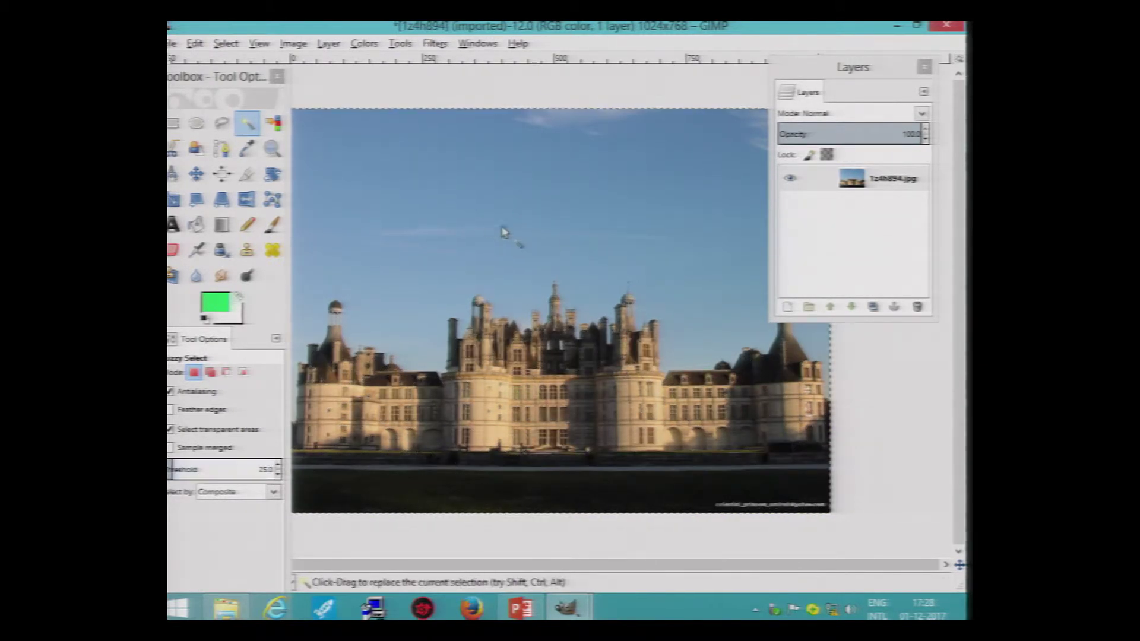
Lower the threshold to 24 and reselect the sky with Fuzzy Select, sampling different spots above the castle.
left_click(277, 474)
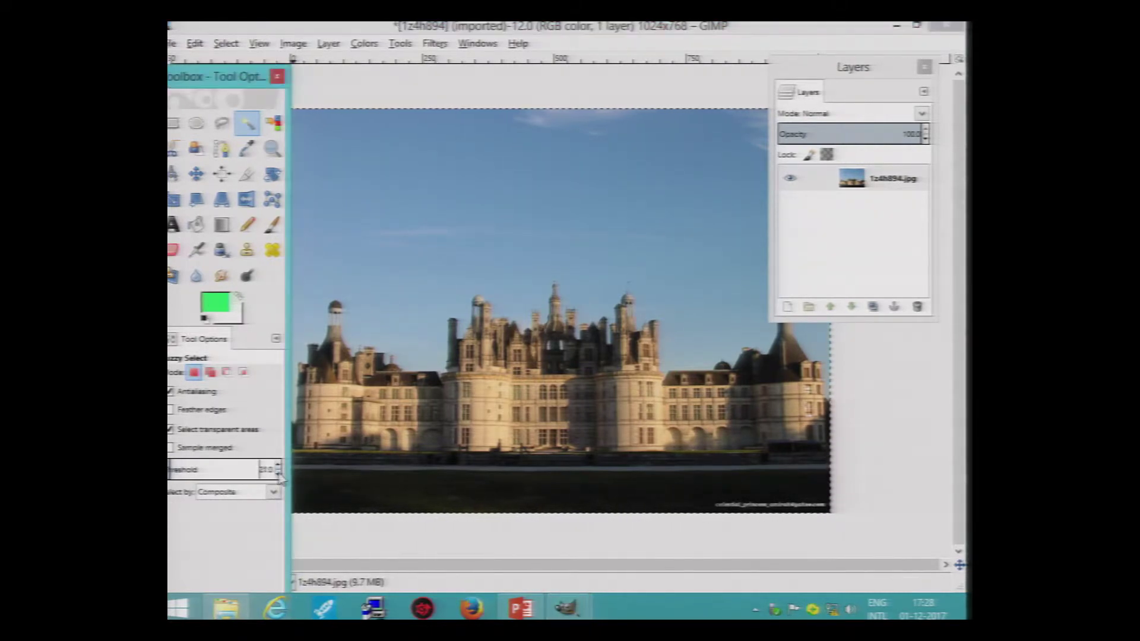
left_click(325, 220)
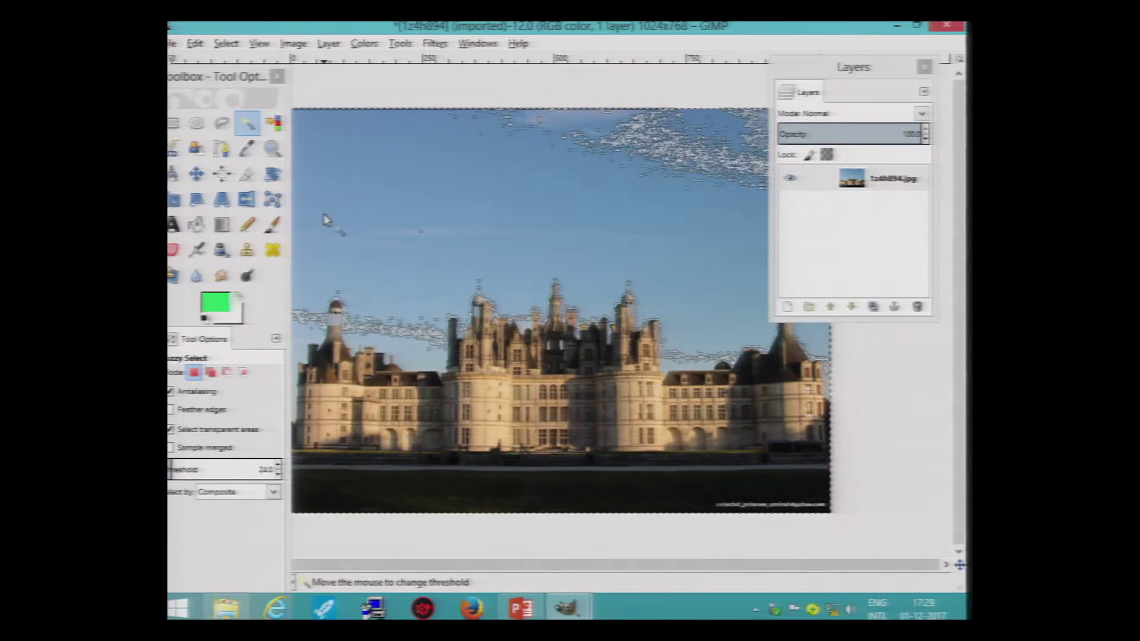
left_click_drag(323, 216, 361, 291)
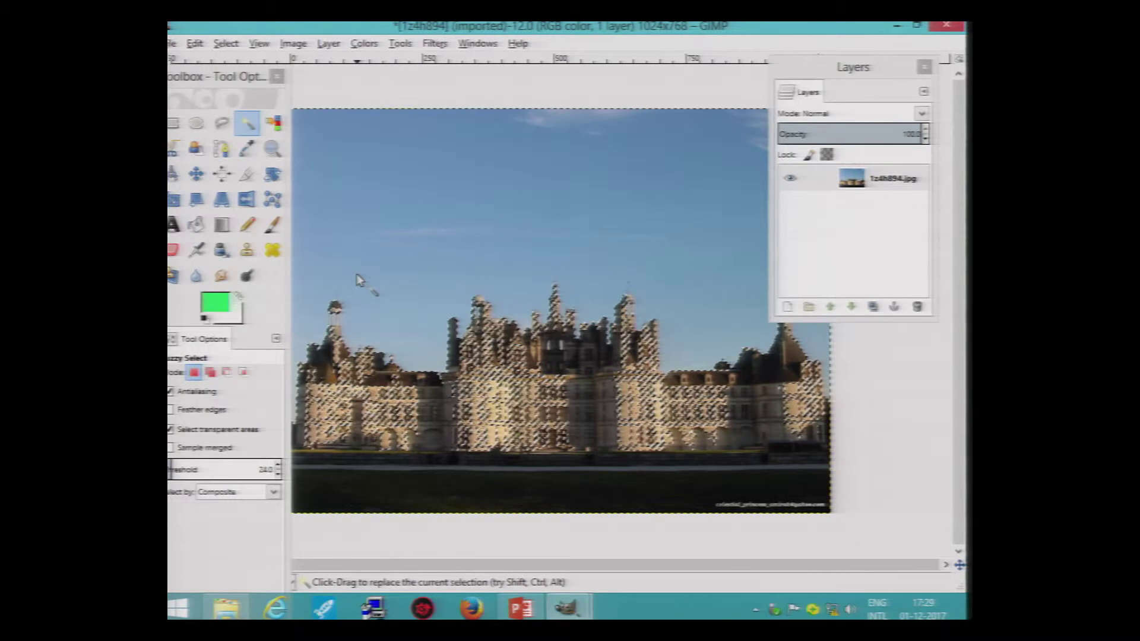
left_click(332, 279)
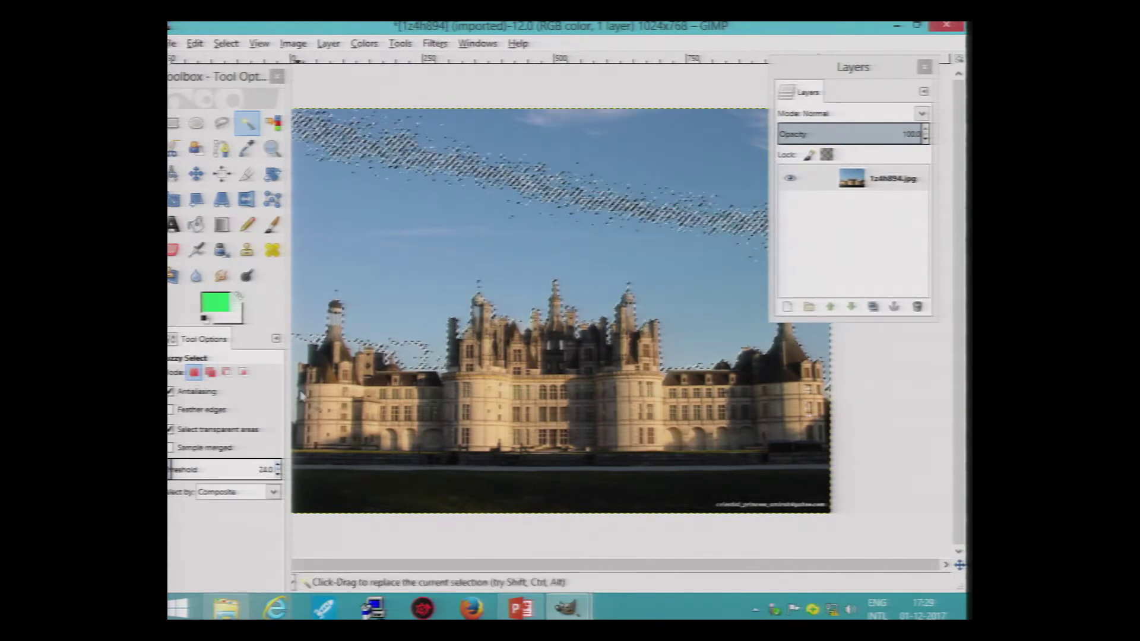
left_click(379, 178)
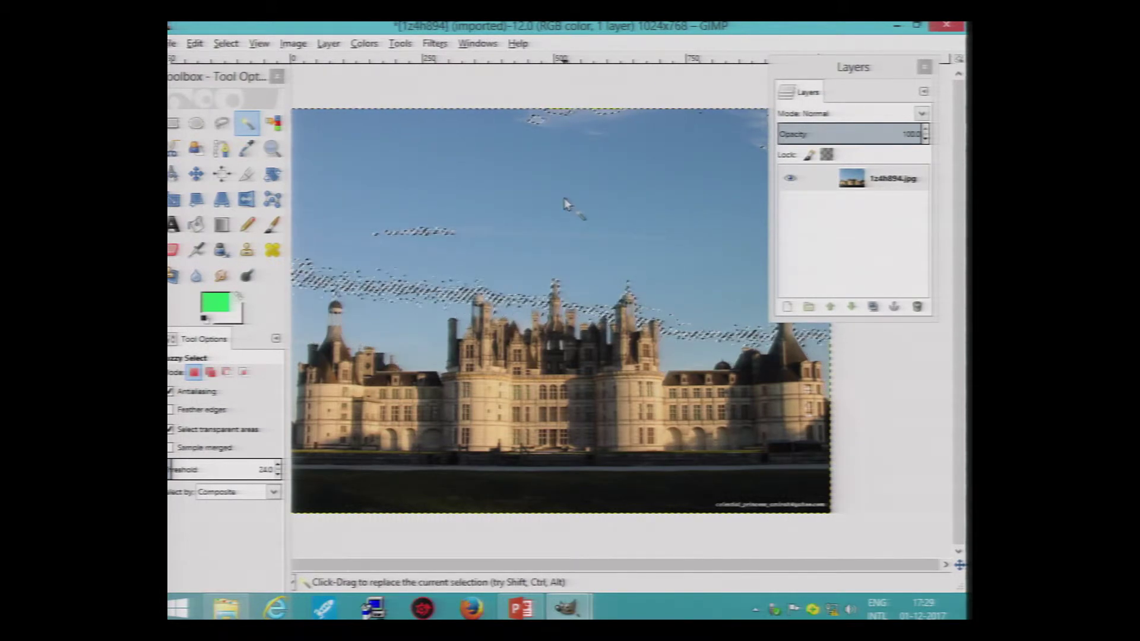
left_click_drag(531, 187, 506, 190)
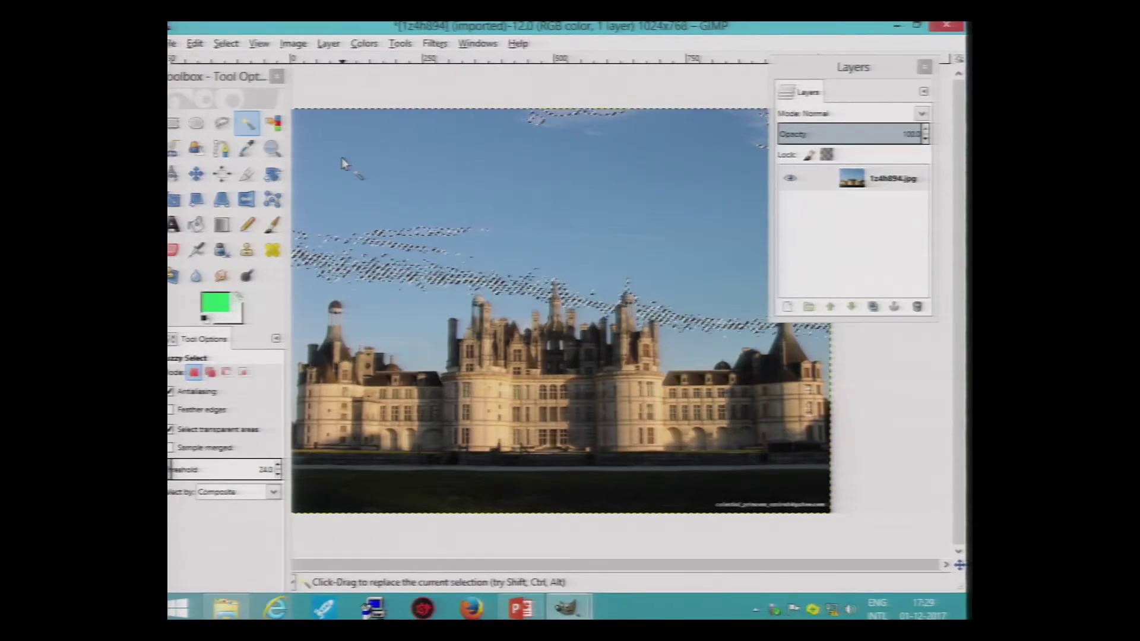
left_click(349, 324)
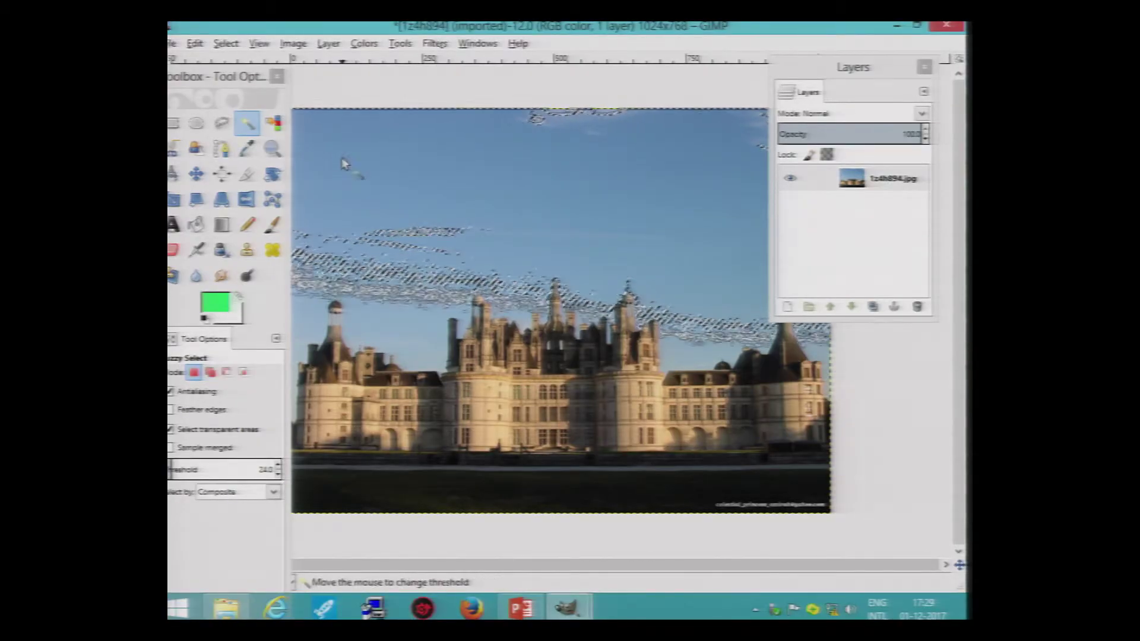
left_click(349, 324)
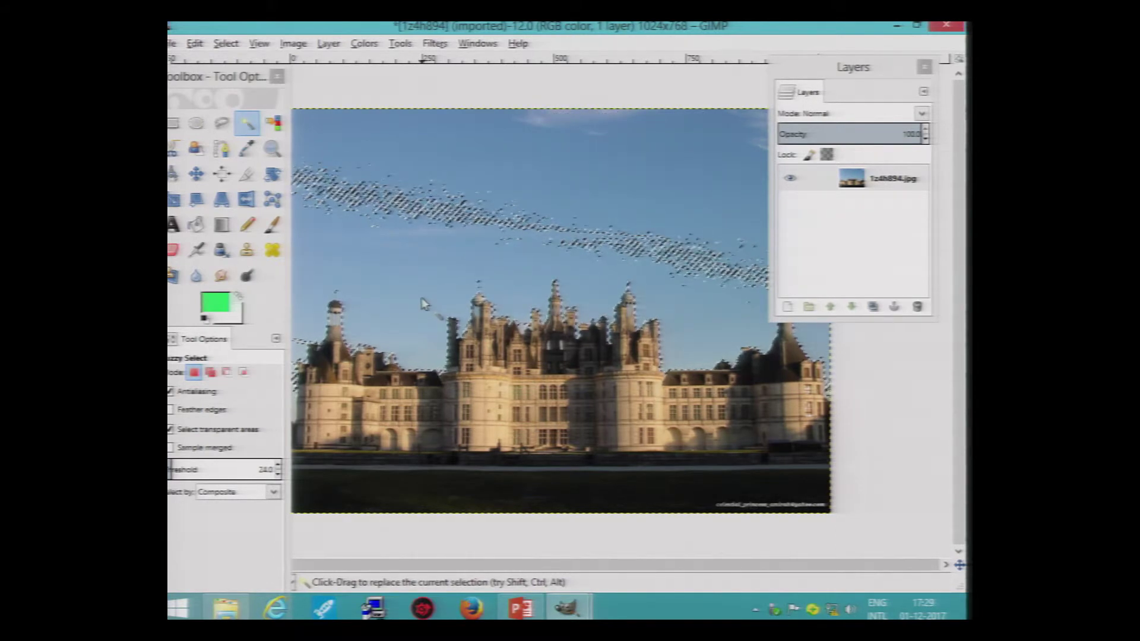
Switch Fuzzy Select to adding to the selection and include the remaining upper sky, clouds and leftover patches around the towers.
left_click(210, 373)
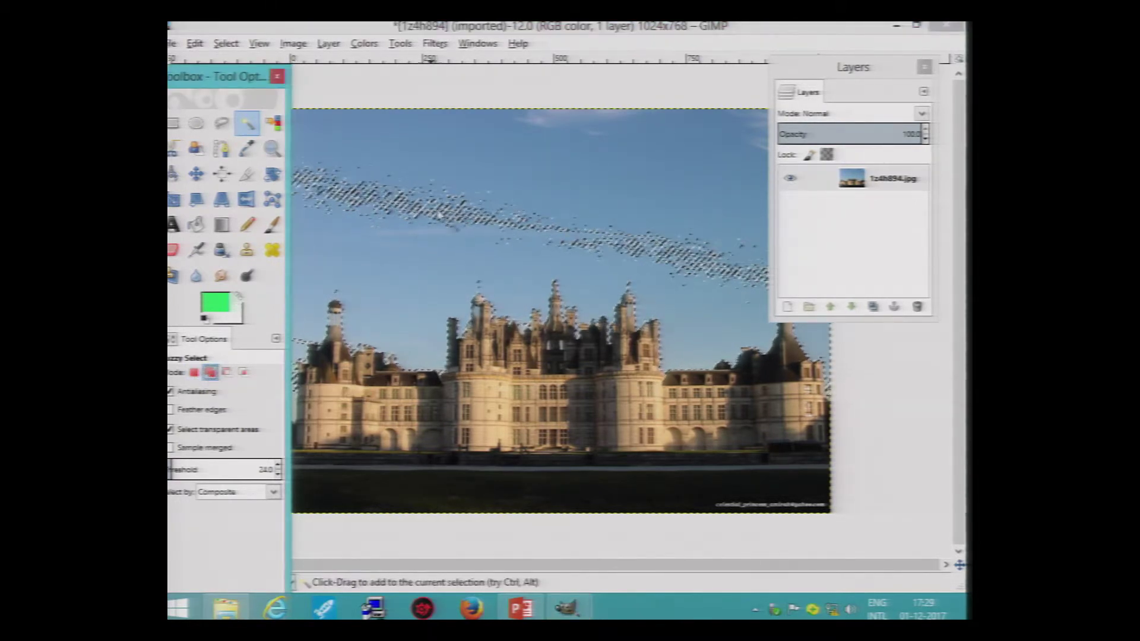
left_click(552, 153)
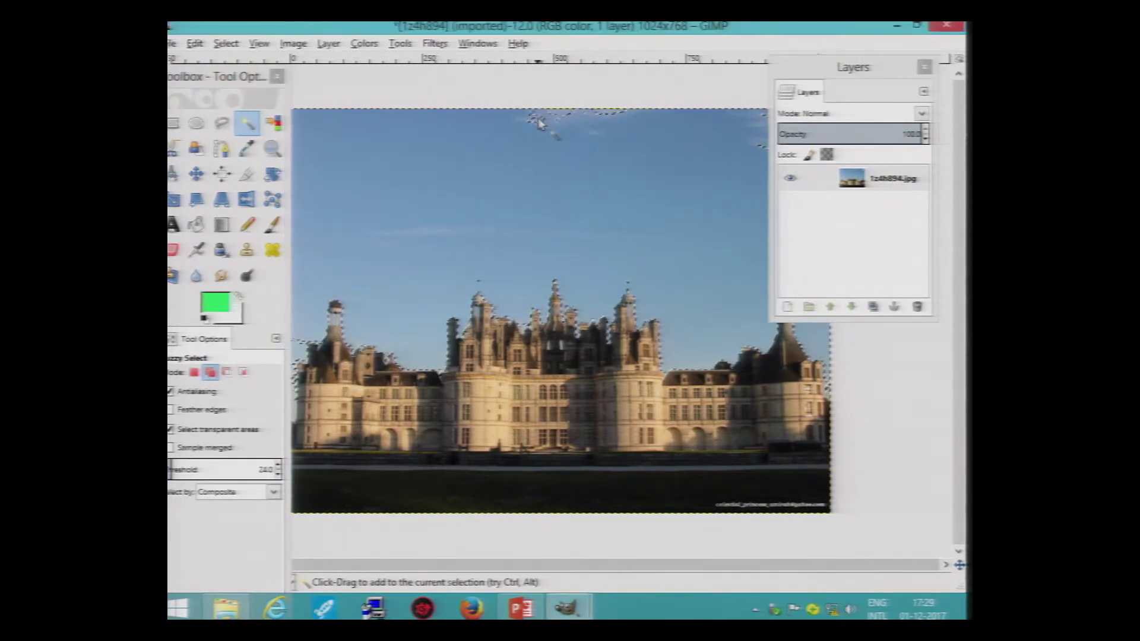
left_click_drag(831, 67, 945, 105)
left_click(806, 125)
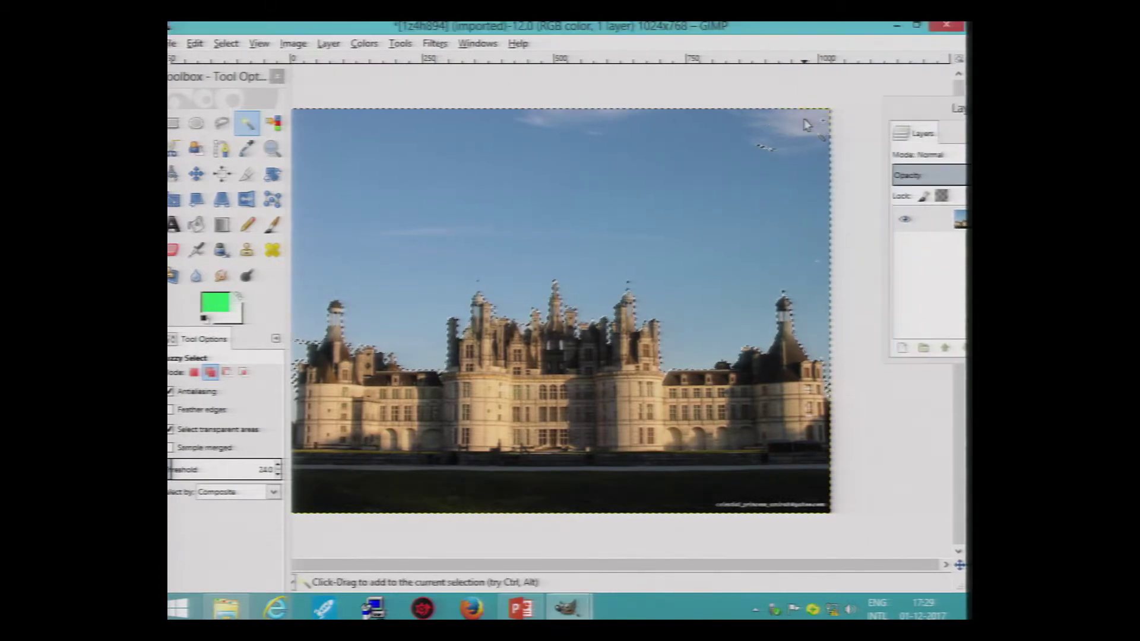
left_click(766, 153)
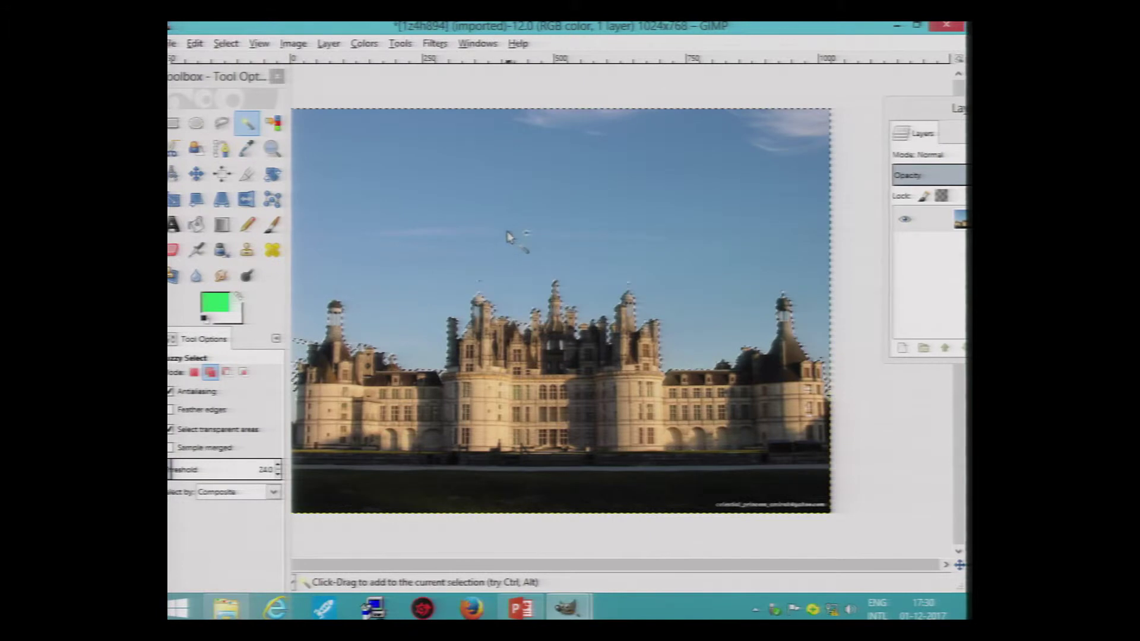
left_click(482, 284)
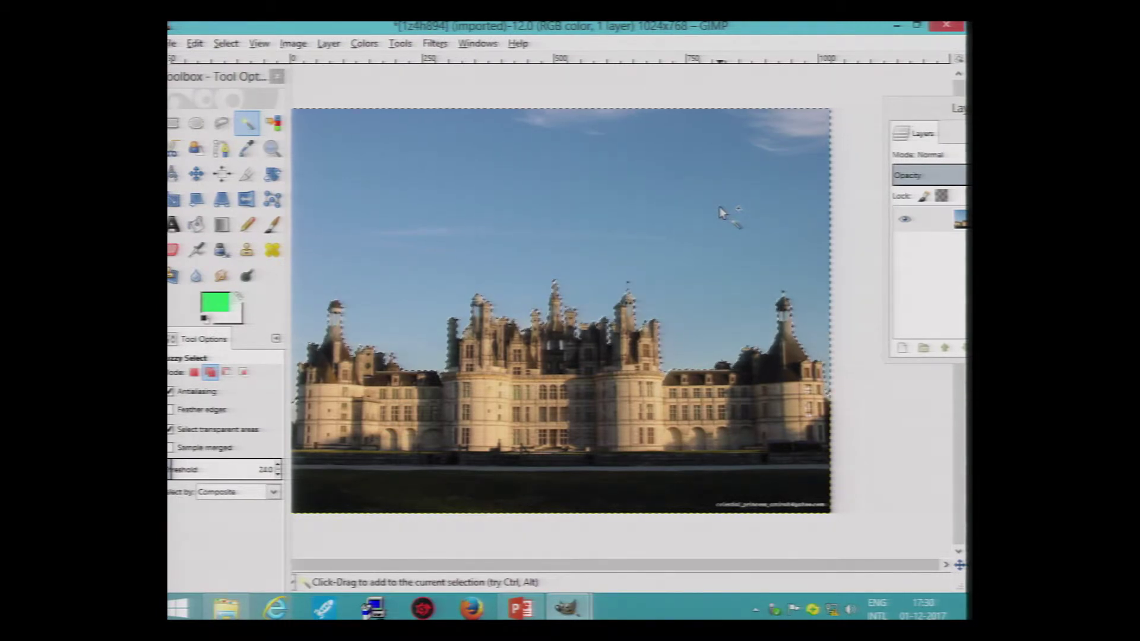
left_click(210, 373)
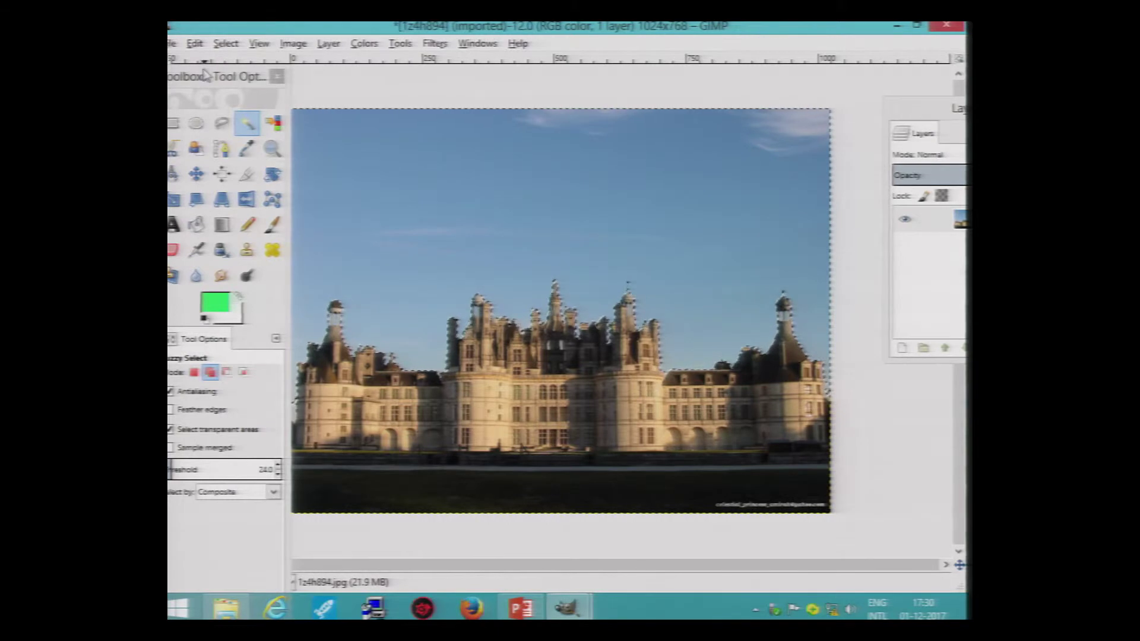
Select the blue tones of the sky across the castle photo using Select by Color at threshold 15.
left_click_drag(205, 81, 225, 101)
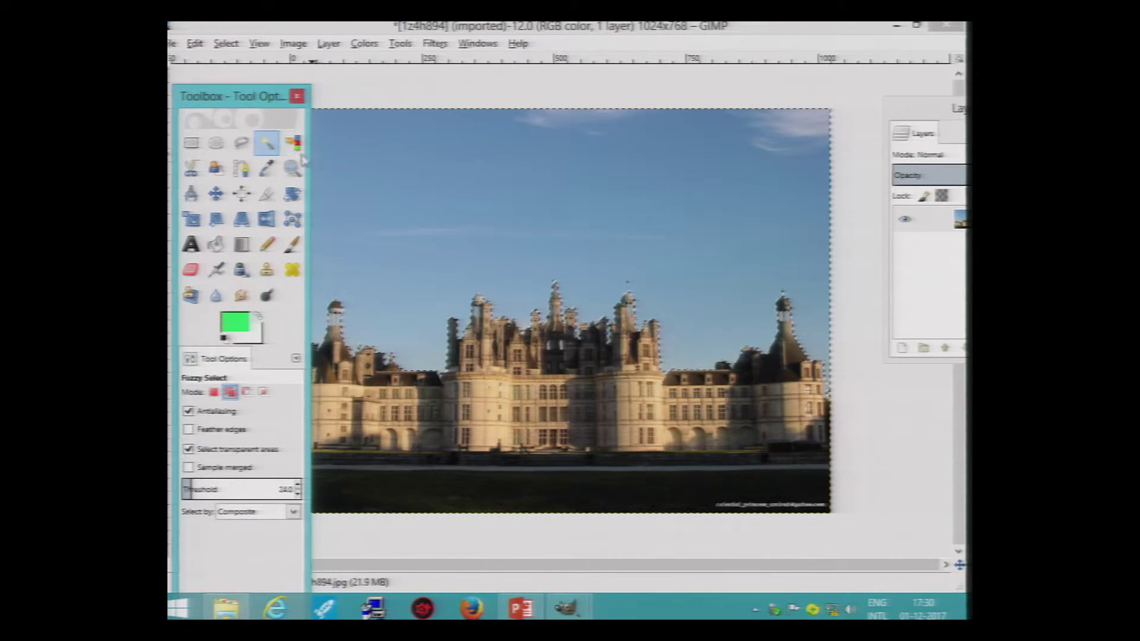
left_click_drag(250, 102, 244, 91)
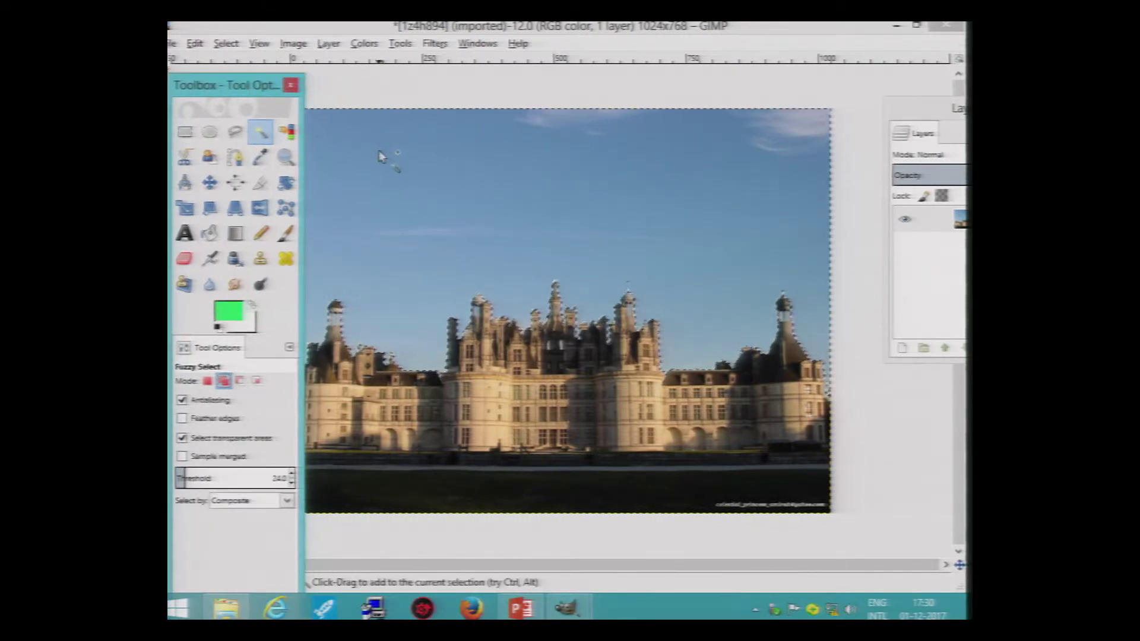
left_click(288, 134)
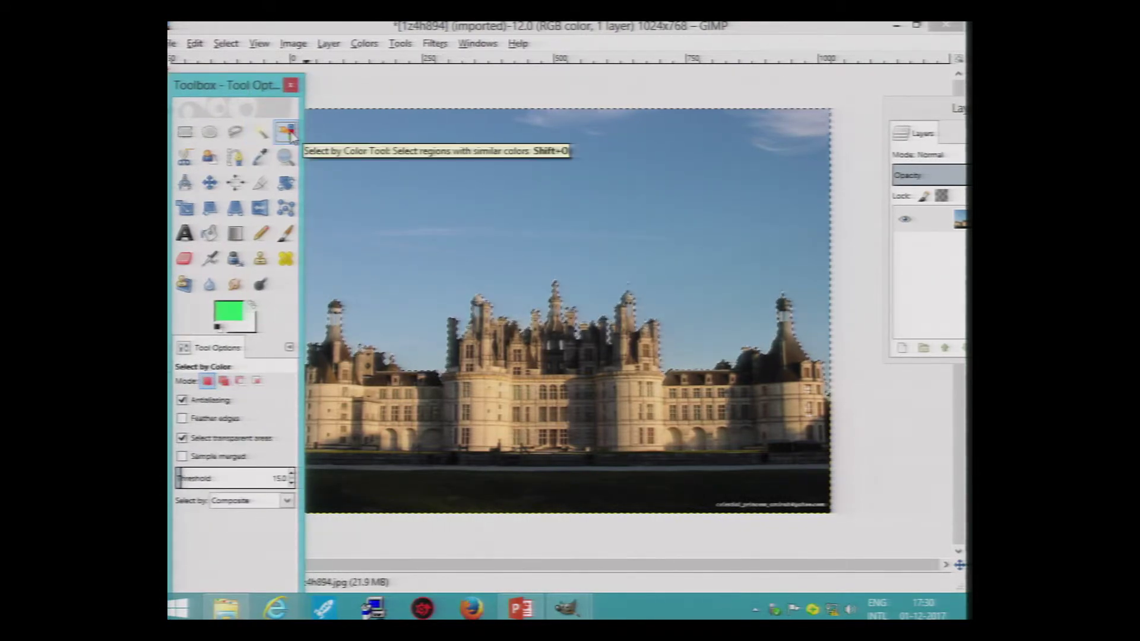
left_click(445, 184)
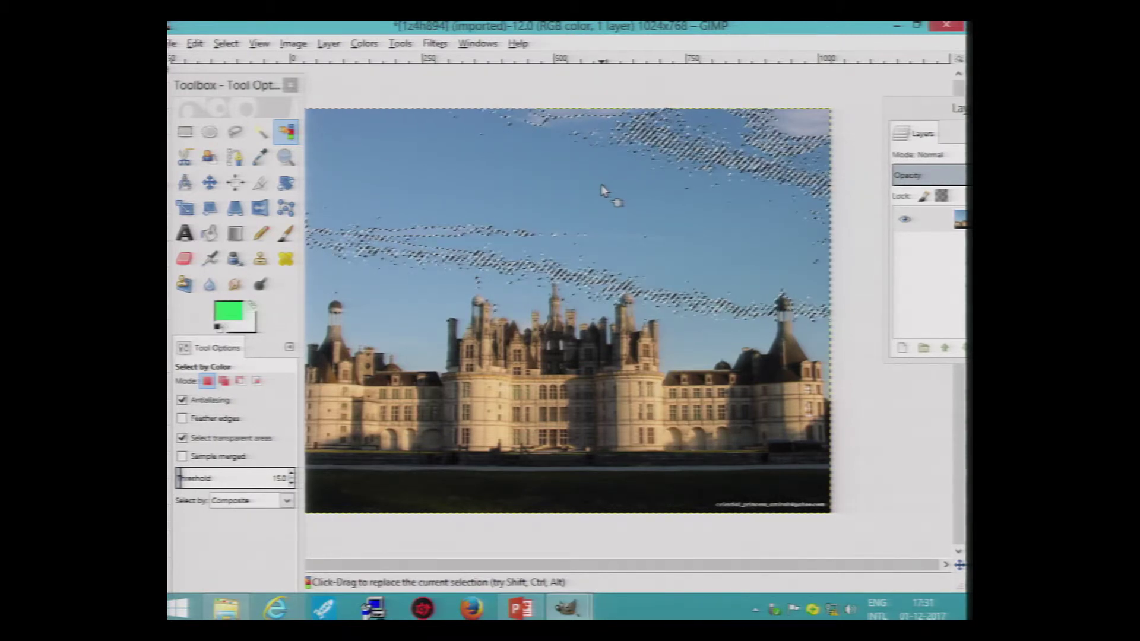
Switch to the Instlogo.jpg image and select the purple ring of the logo using Select by Color at threshold 15.
left_click(896, 26)
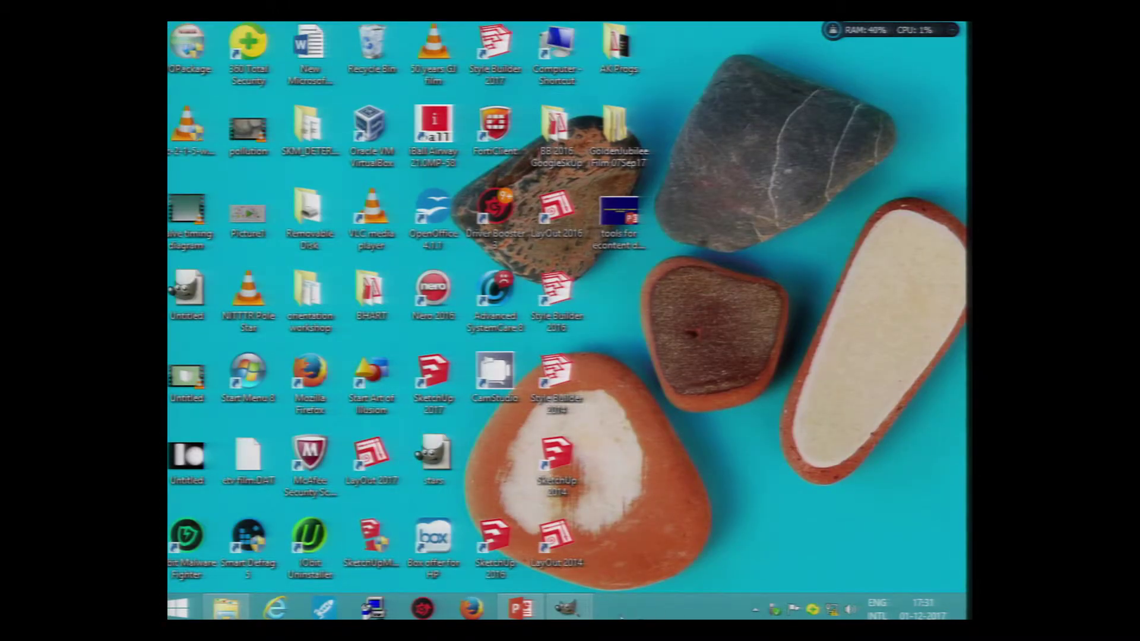
mouse_move(583, 613)
left_click(542, 555)
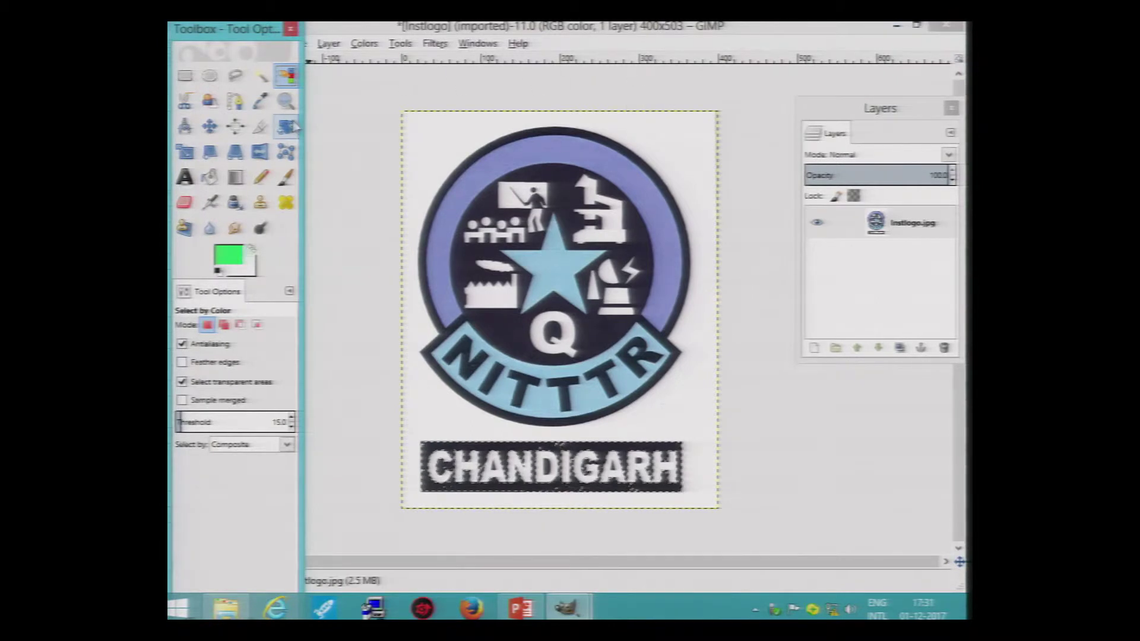
left_click(466, 194)
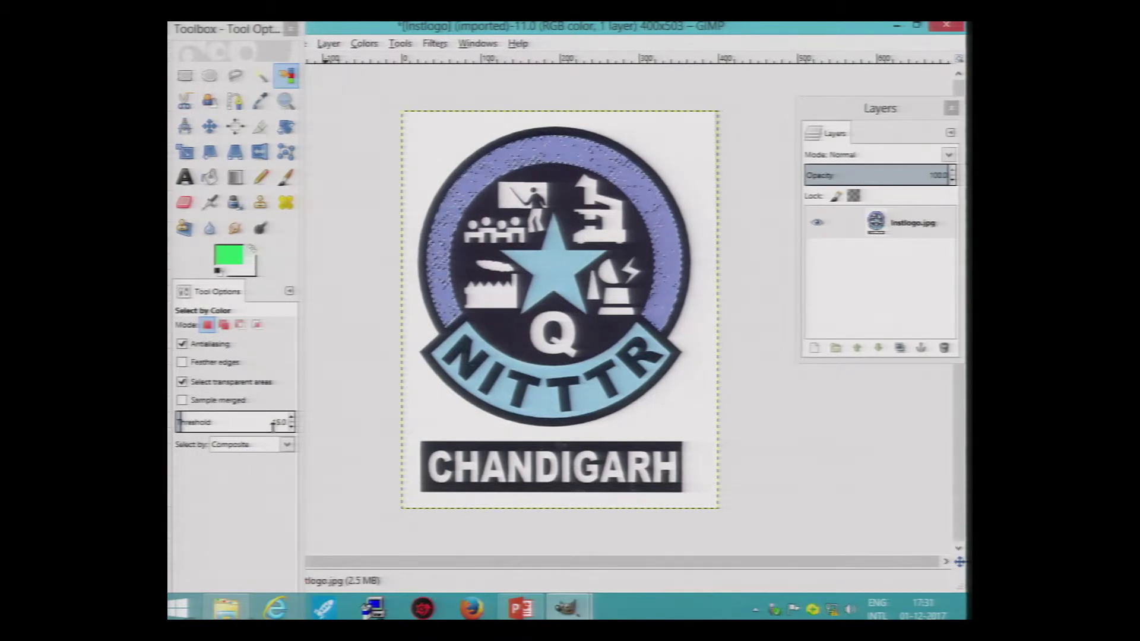
Raise the Select by Color threshold to 19 and reselect the purple ring, sampling several of its spots.
left_click_drag(272, 426, 265, 426)
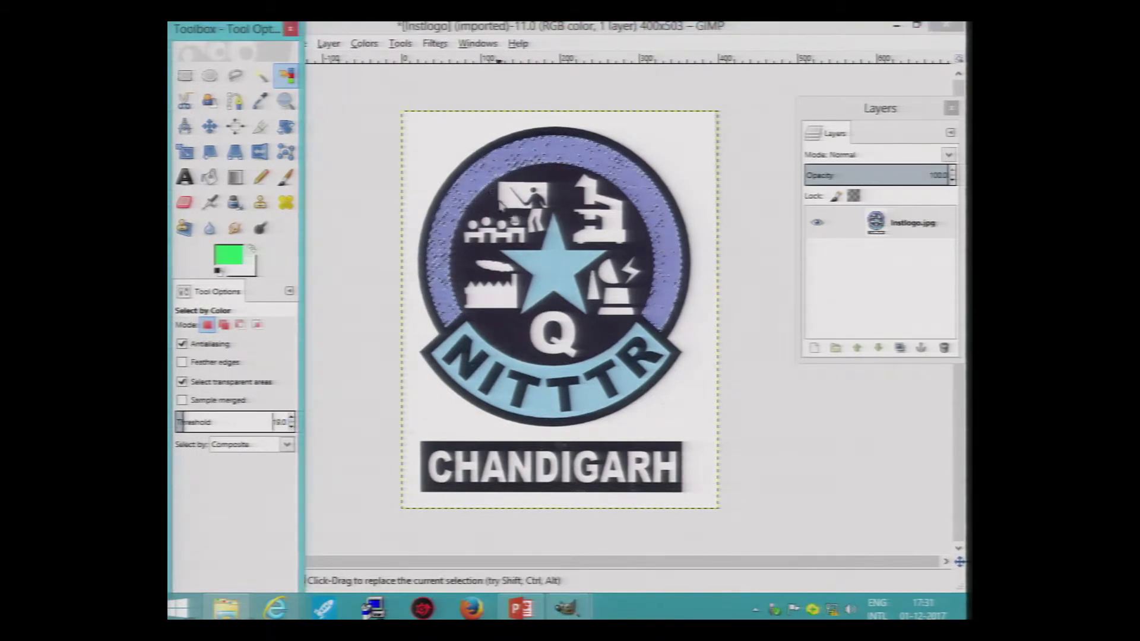
left_click_drag(468, 184, 526, 172)
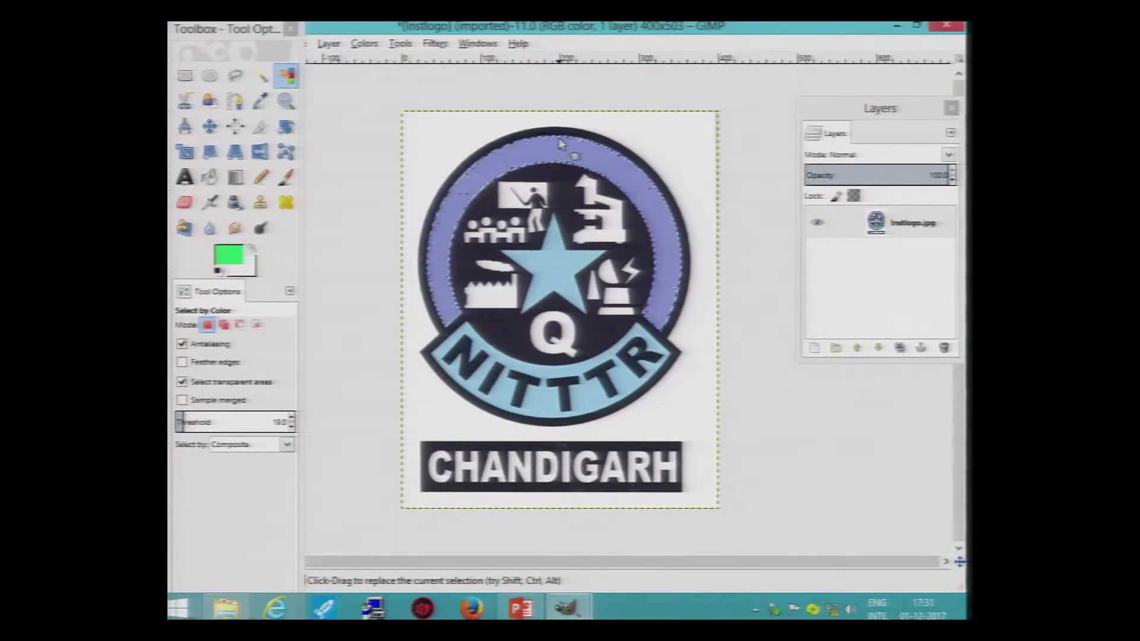
left_click_drag(438, 260, 435, 289)
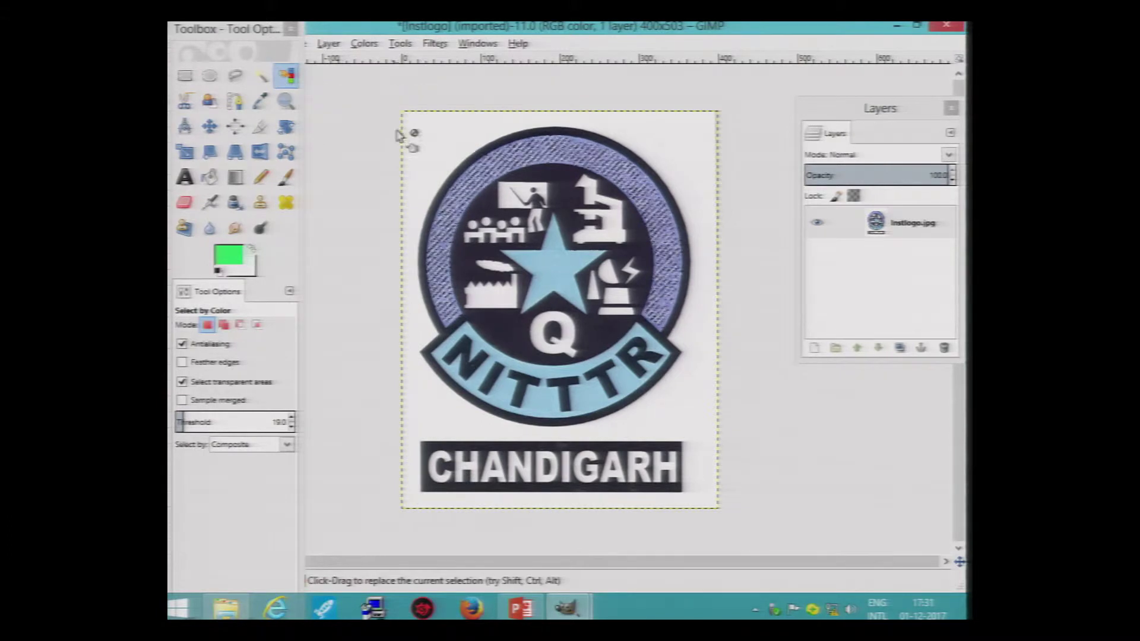
Select all white areas of the logo image by color, and switch selecting transparent areas off and back on.
left_click(430, 151)
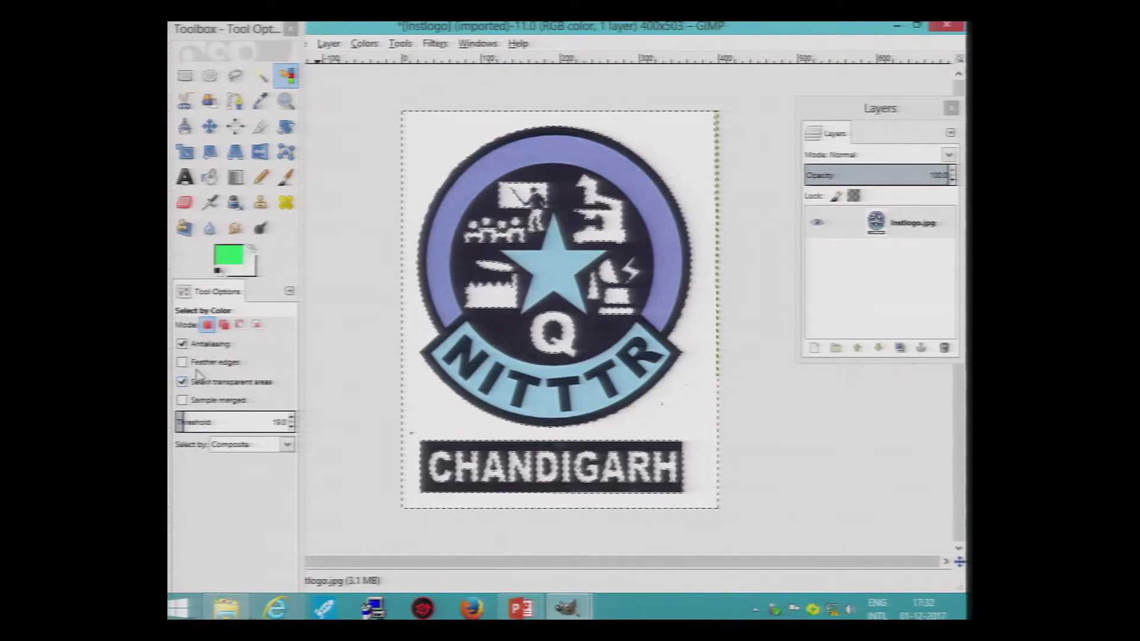
left_click(183, 383)
left_click(183, 383)
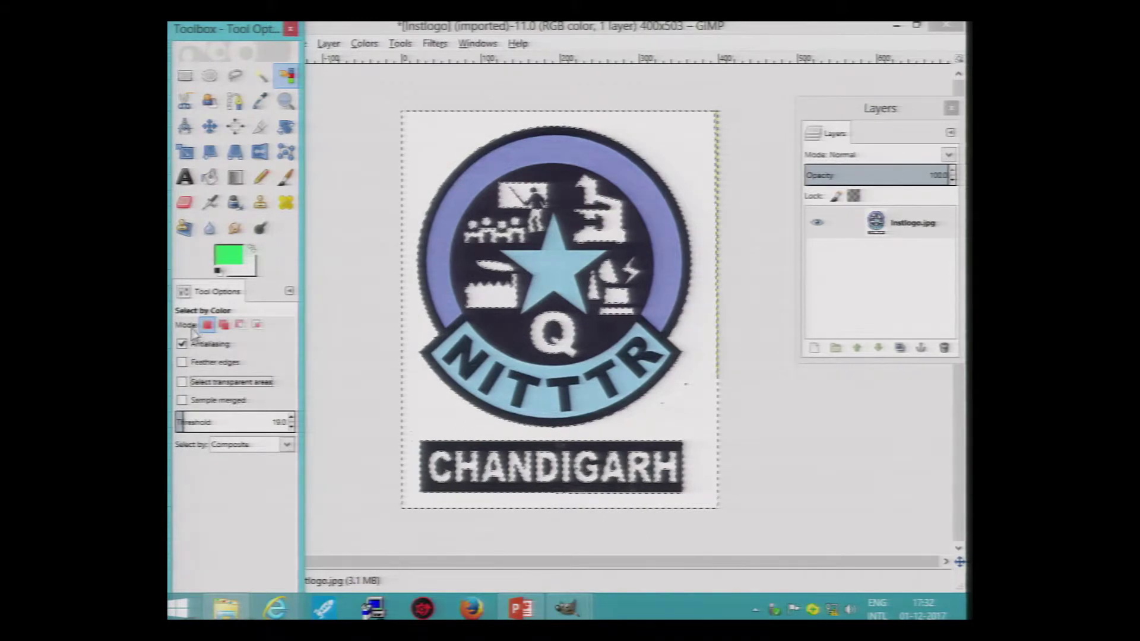
left_click(182, 383)
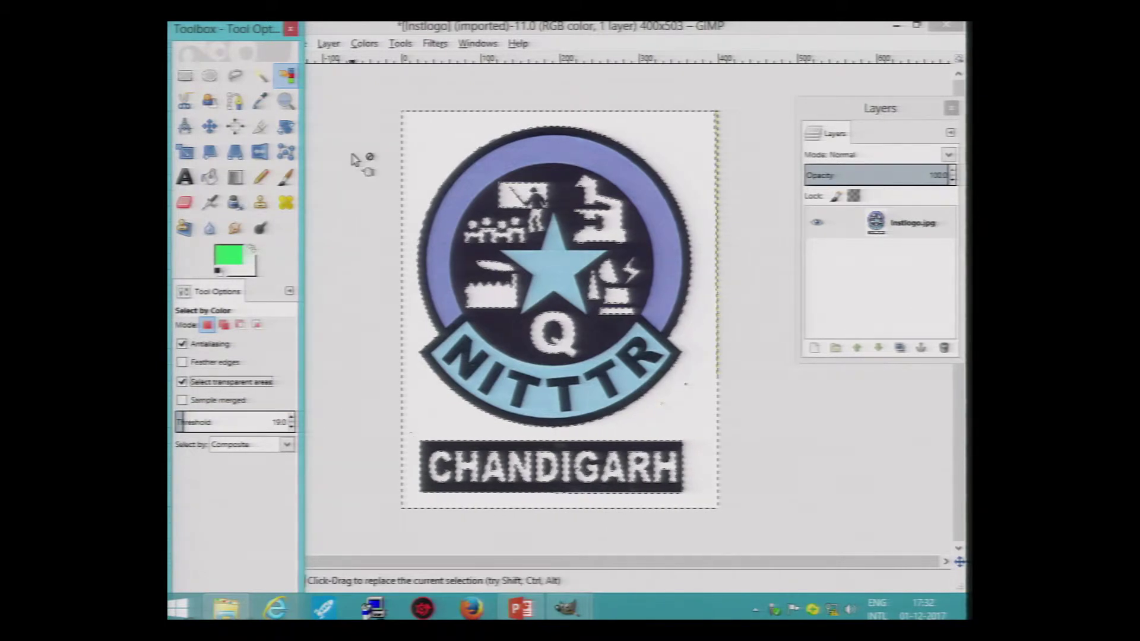
Open the image 20060421-bird.jpg from the IMAGES folder and maximize its window.
left_click_drag(217, 31, 197, 83)
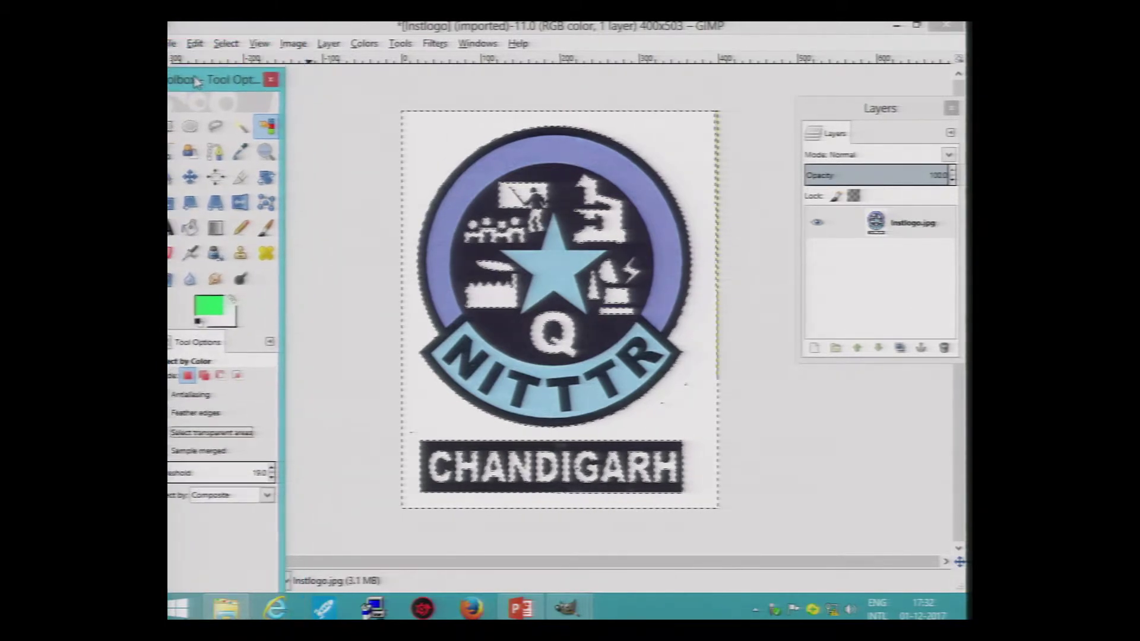
left_click(173, 44)
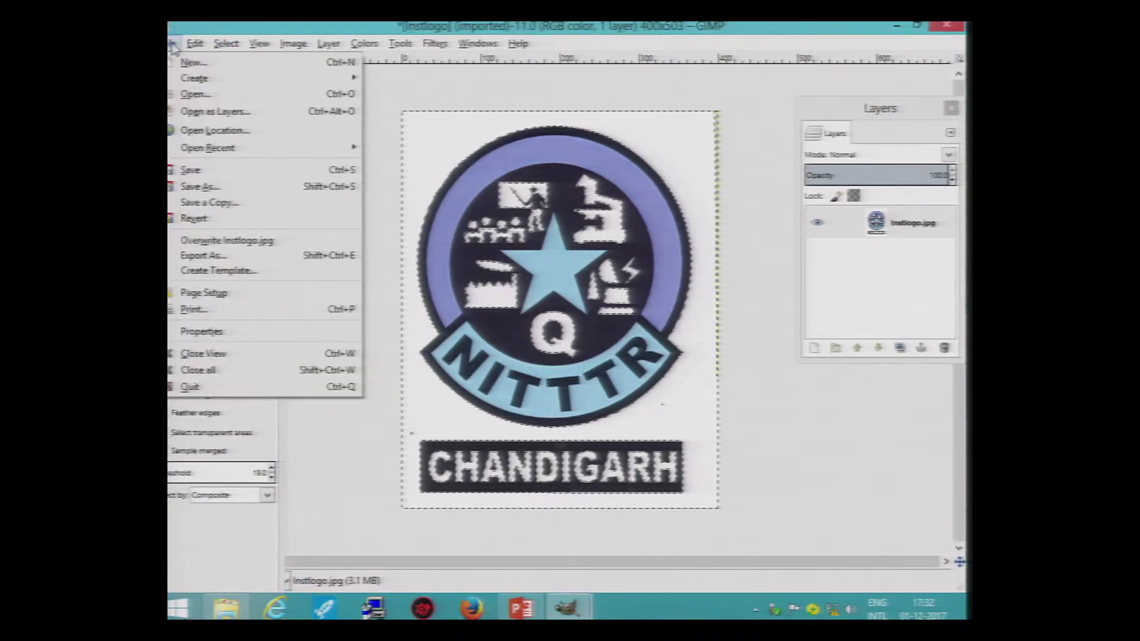
left_click(212, 95)
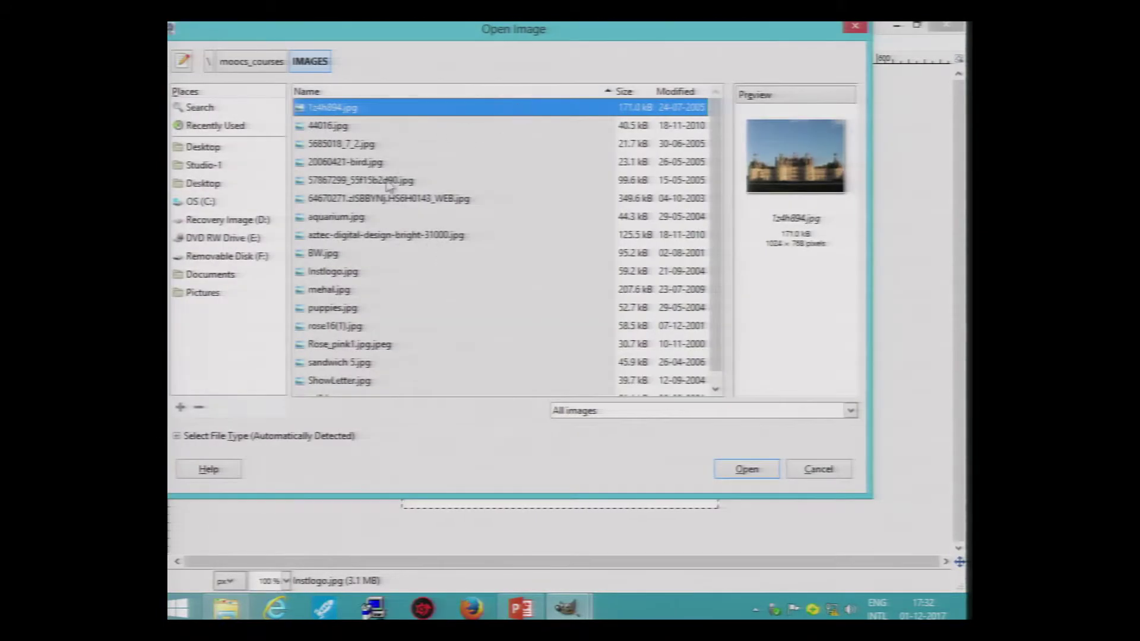
left_click(370, 164)
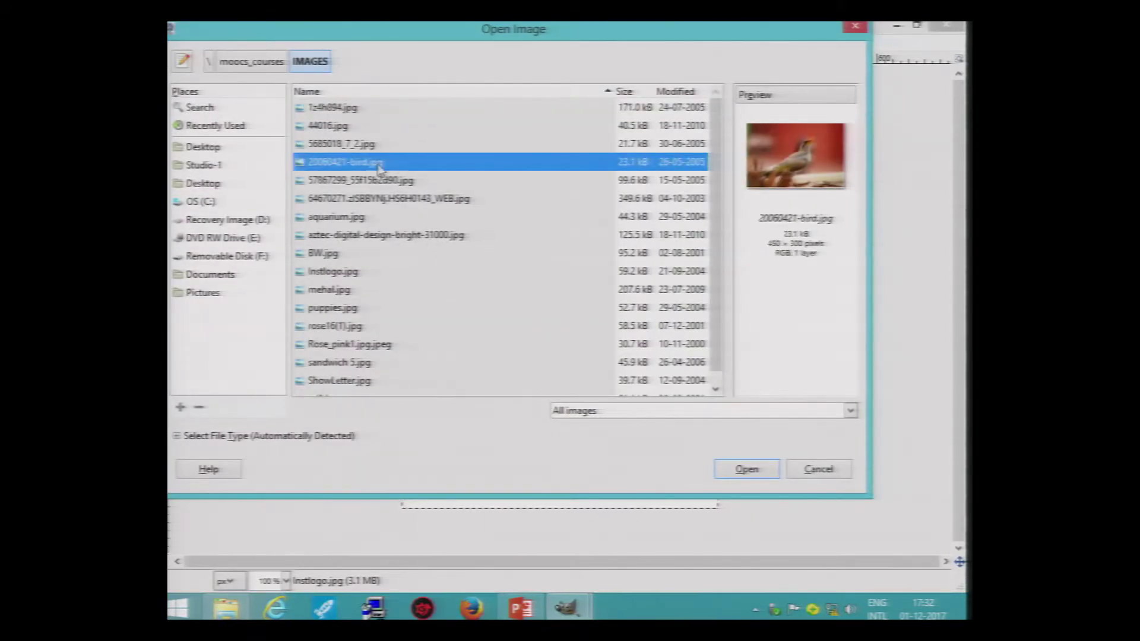
left_click(743, 469)
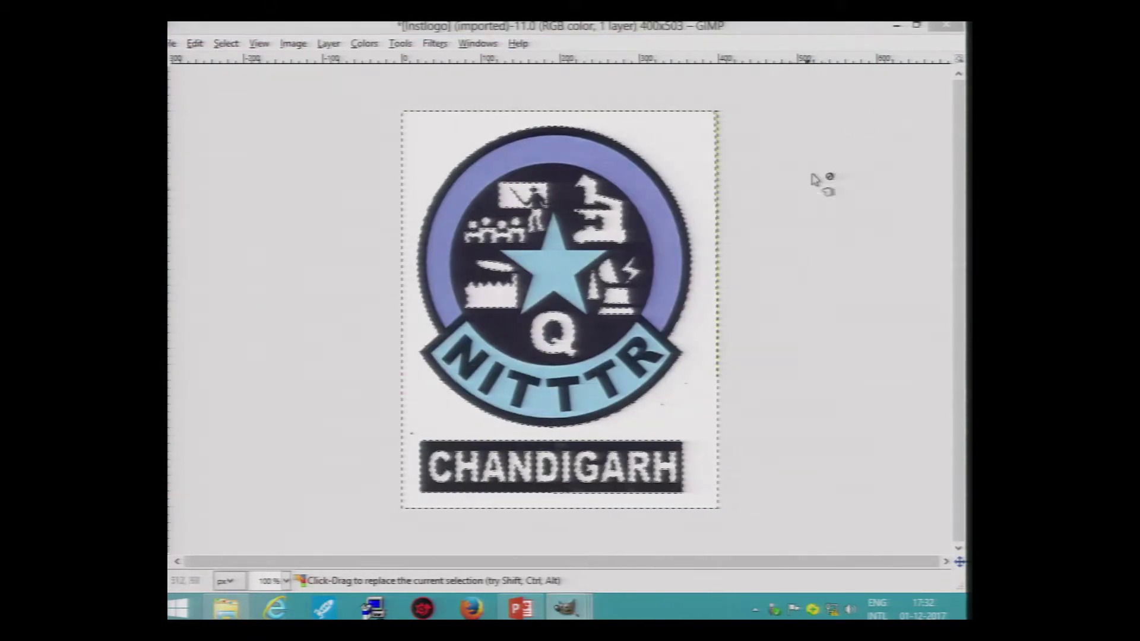
left_click(896, 27)
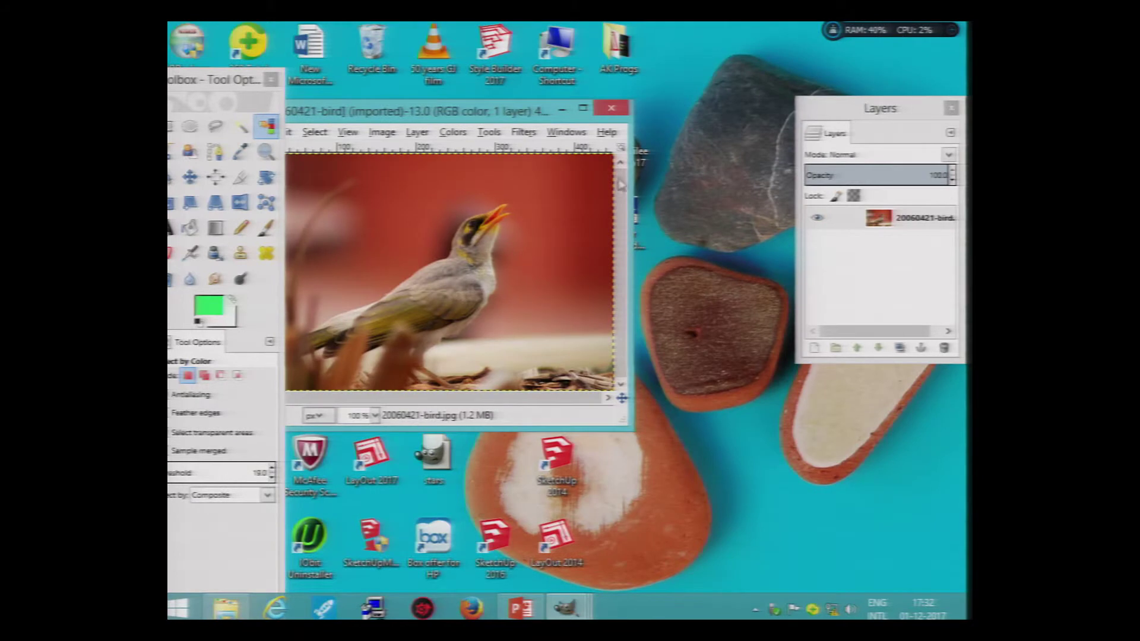
left_click(582, 108)
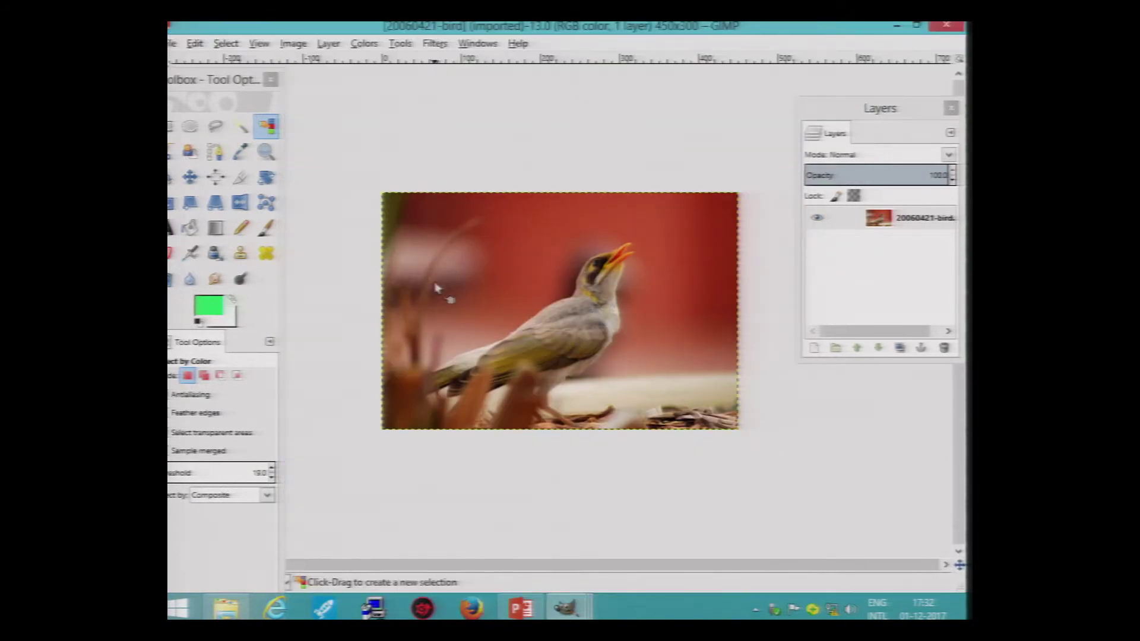
Sample foreground colors with the Color Picker from the red background, the bird's orange beak and the pale beige near its tail.
left_click(241, 153)
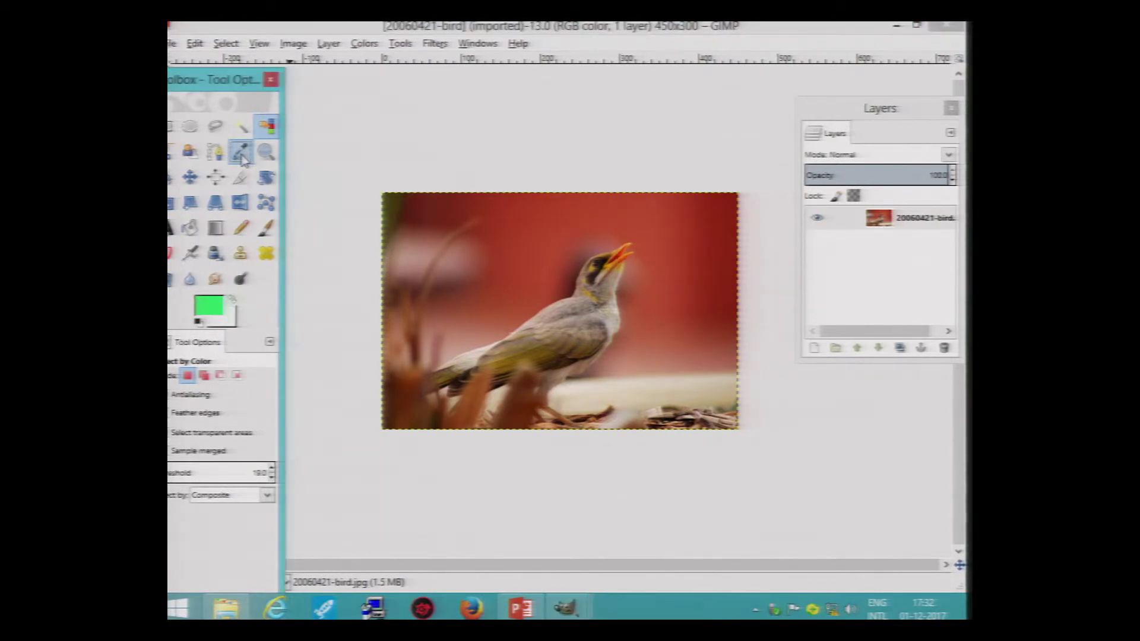
left_click(518, 232)
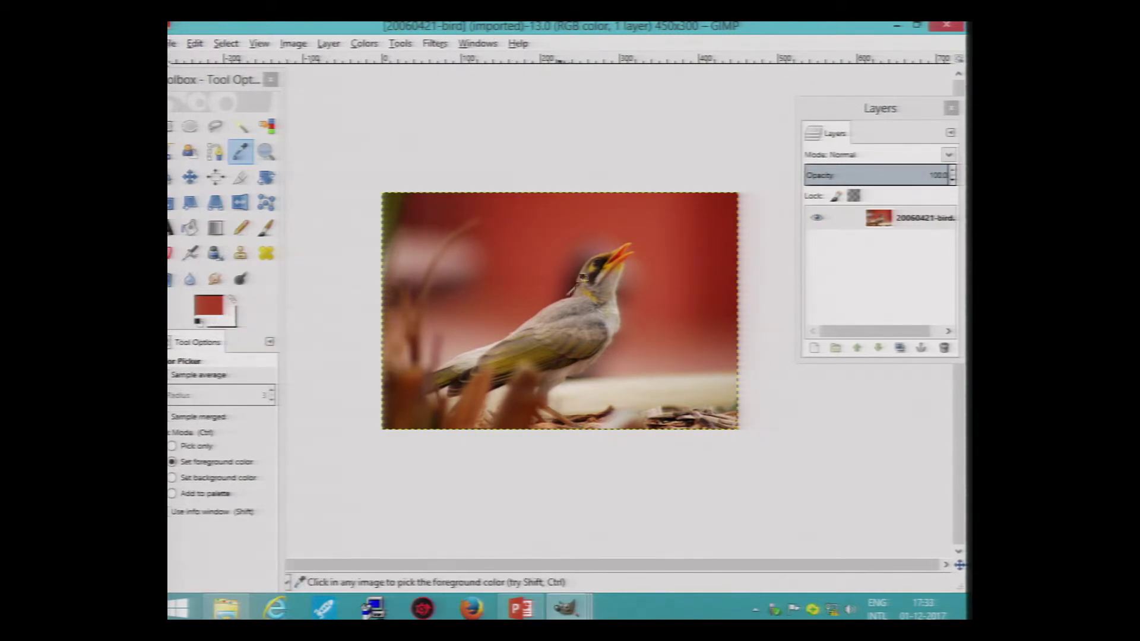
left_click(622, 247)
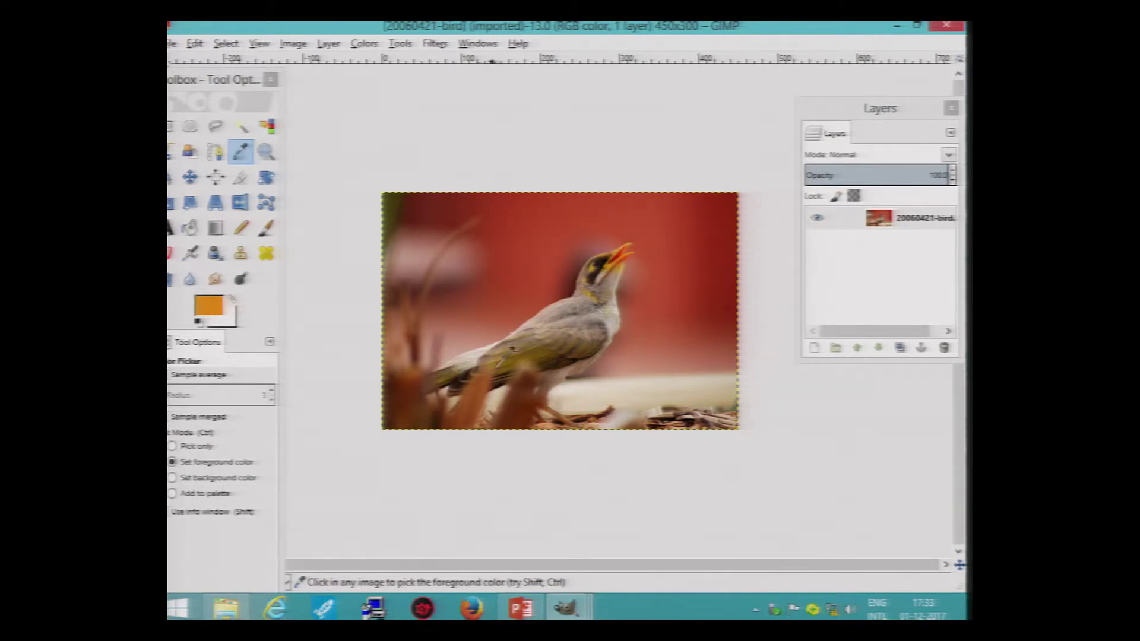
left_click(475, 353)
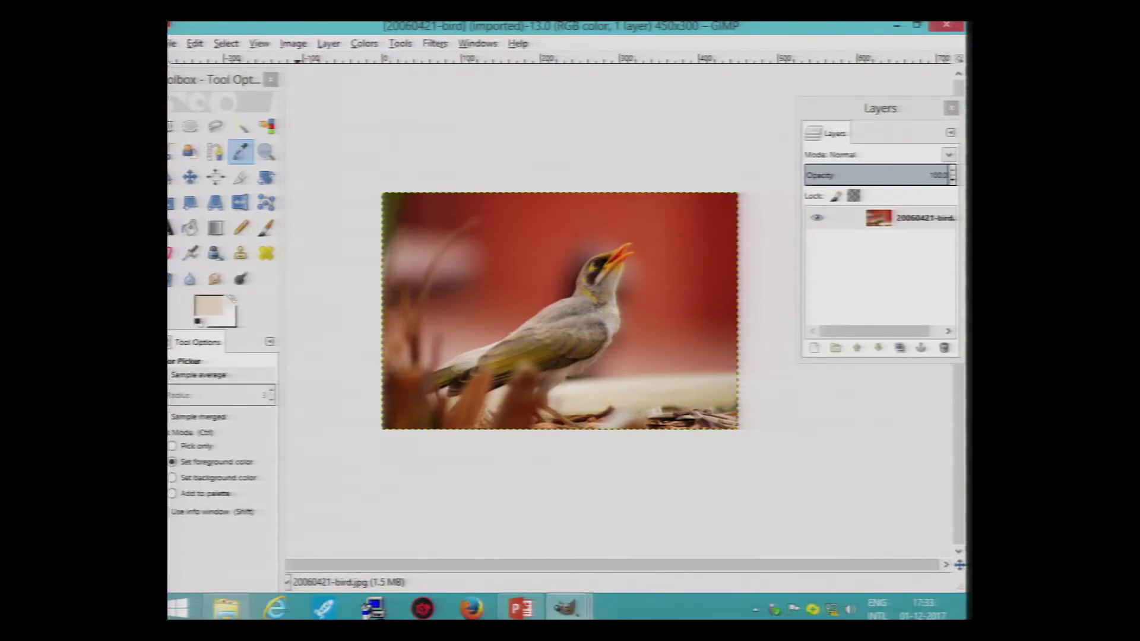
Pick the dark brown at the photo's lower left as the background color and the beak's orange as the foreground color.
left_click(172, 478)
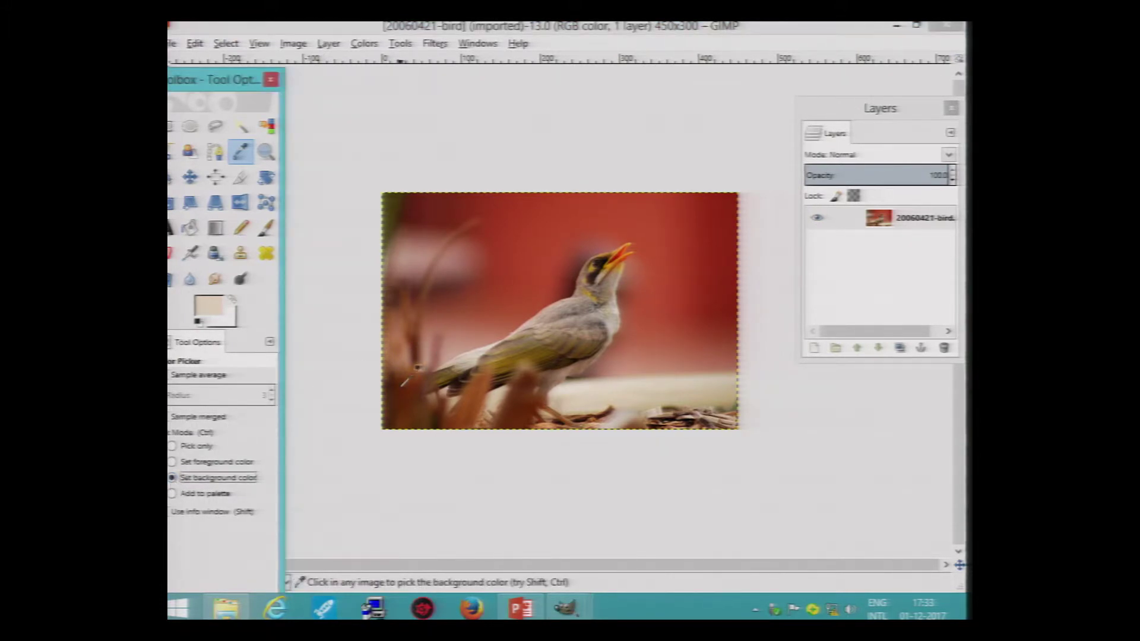
left_click(403, 387)
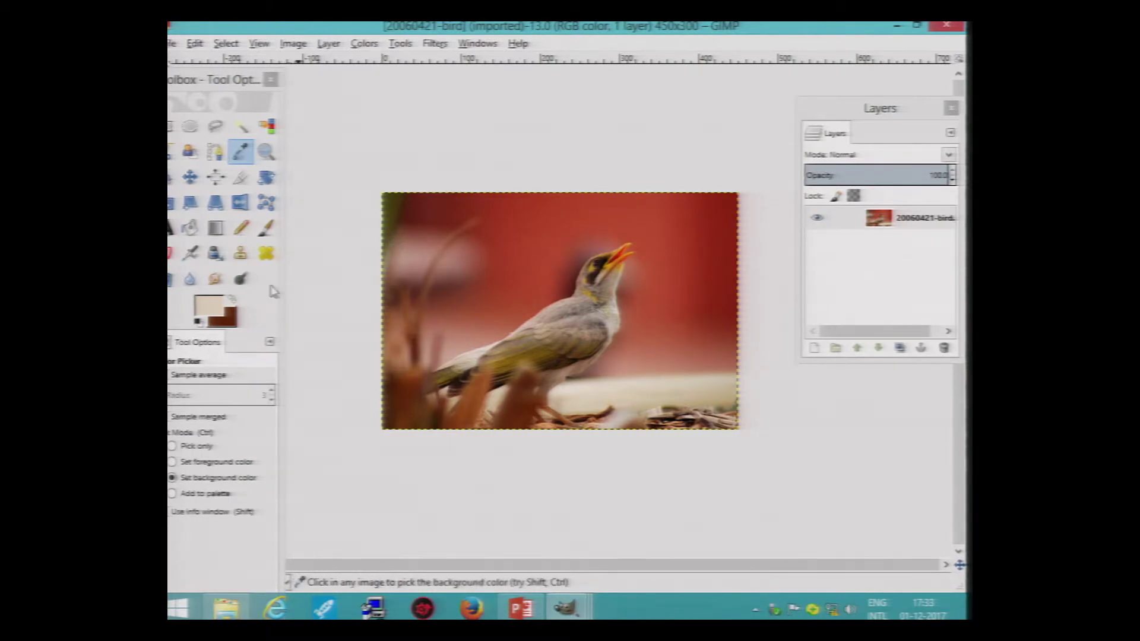
left_click(173, 462)
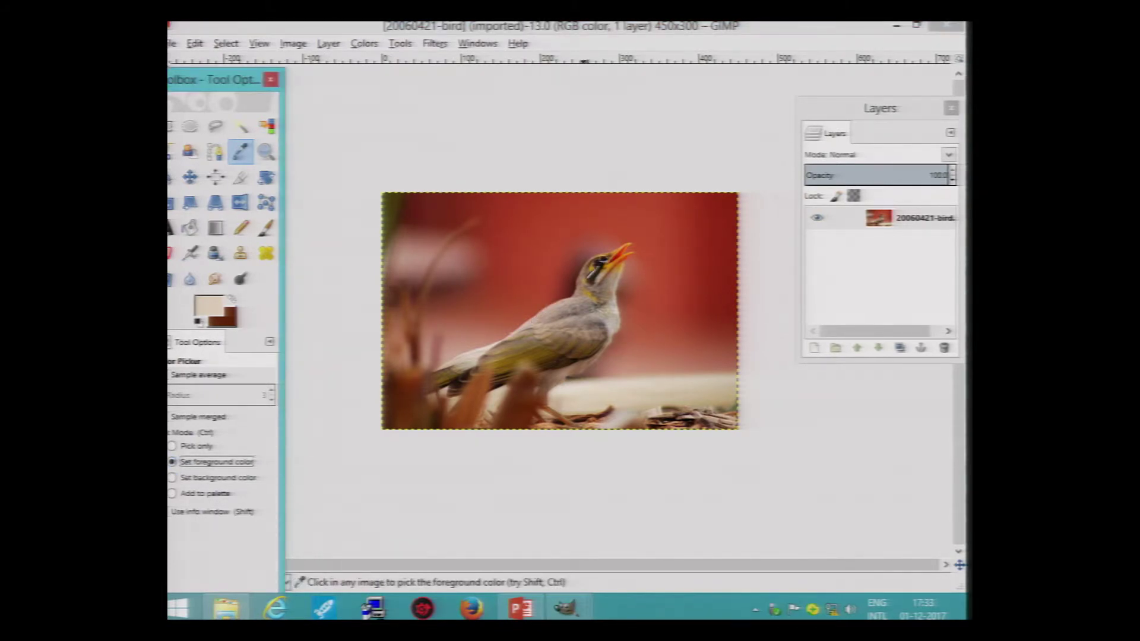
left_click(627, 244)
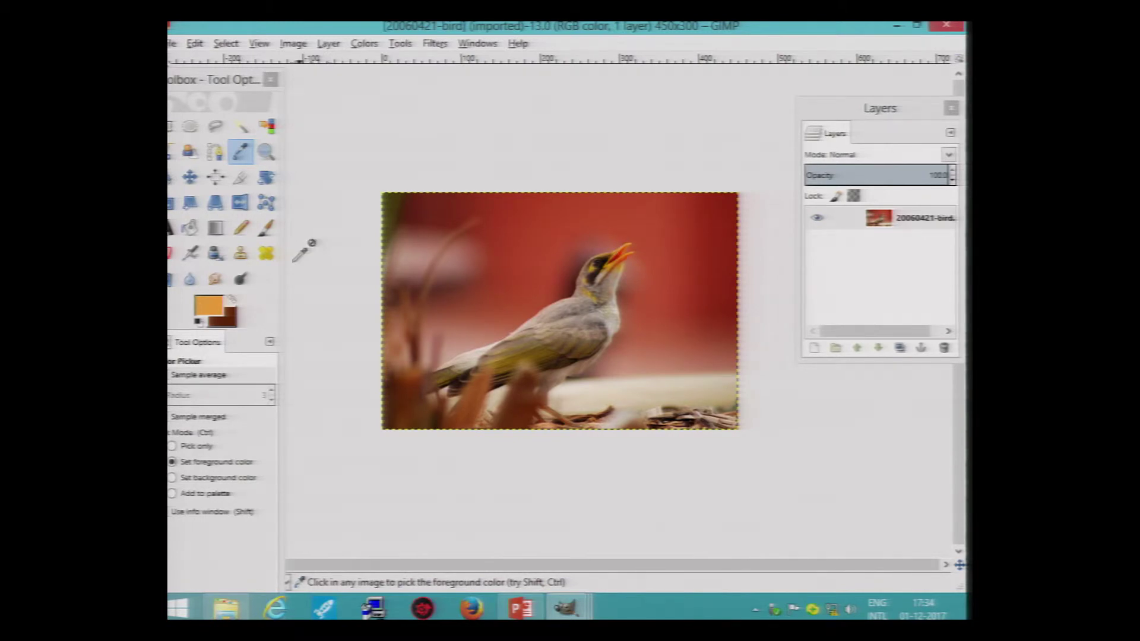
Activate Scissors Select and bring up the dialog for opening another image.
left_click(171, 156)
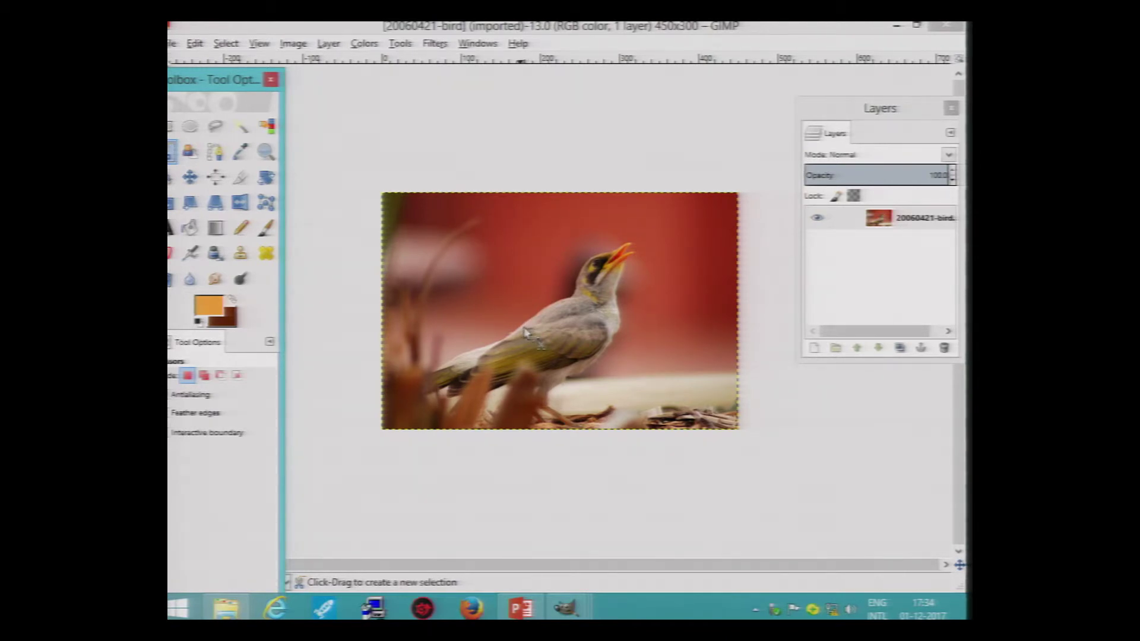
left_click(174, 44)
left_click(196, 94)
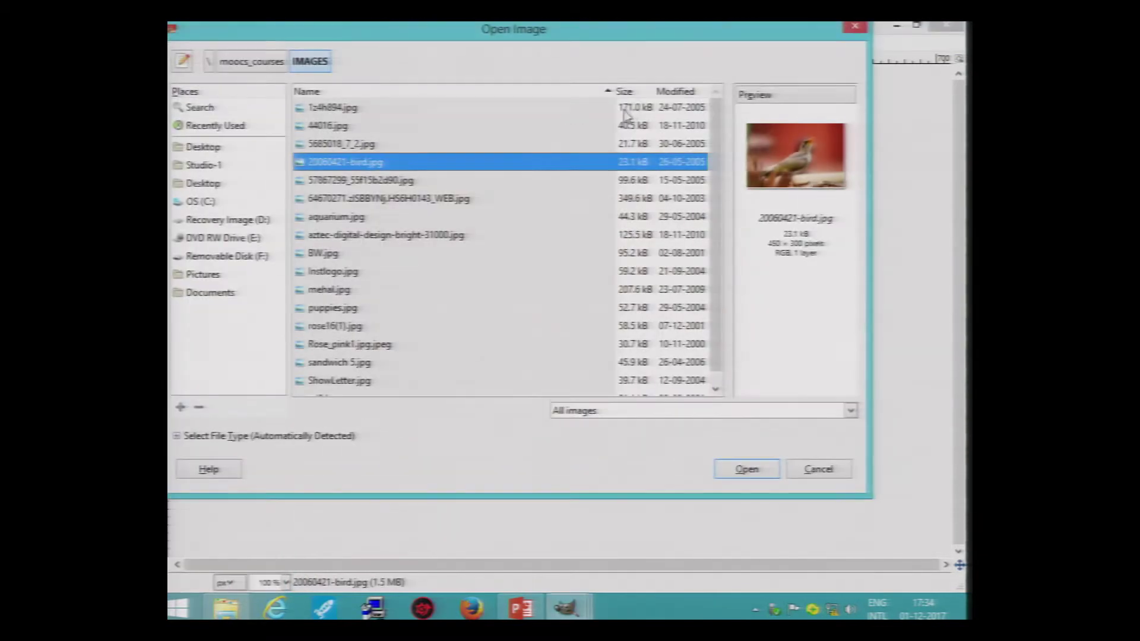
Preview the sample images in the IMAGES folder one after another, from 57867299_55f15b2d90.jpg down to Rose_pink1.jpg.jpeg.
left_click(380, 182)
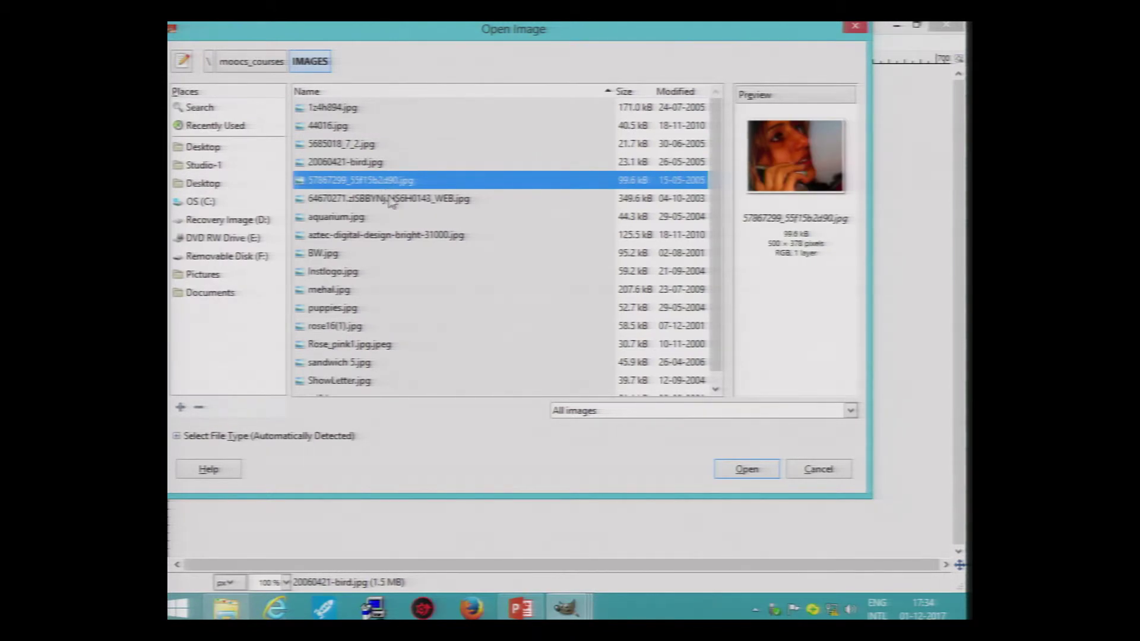
left_click(391, 202)
left_click(365, 217)
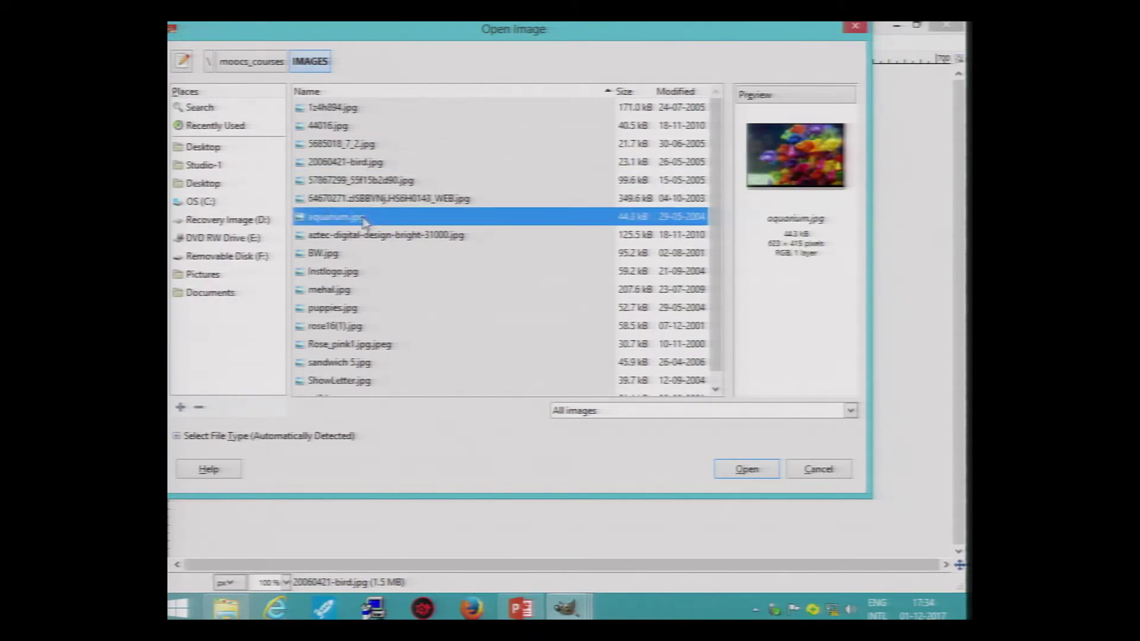
left_click(370, 237)
left_click(330, 256)
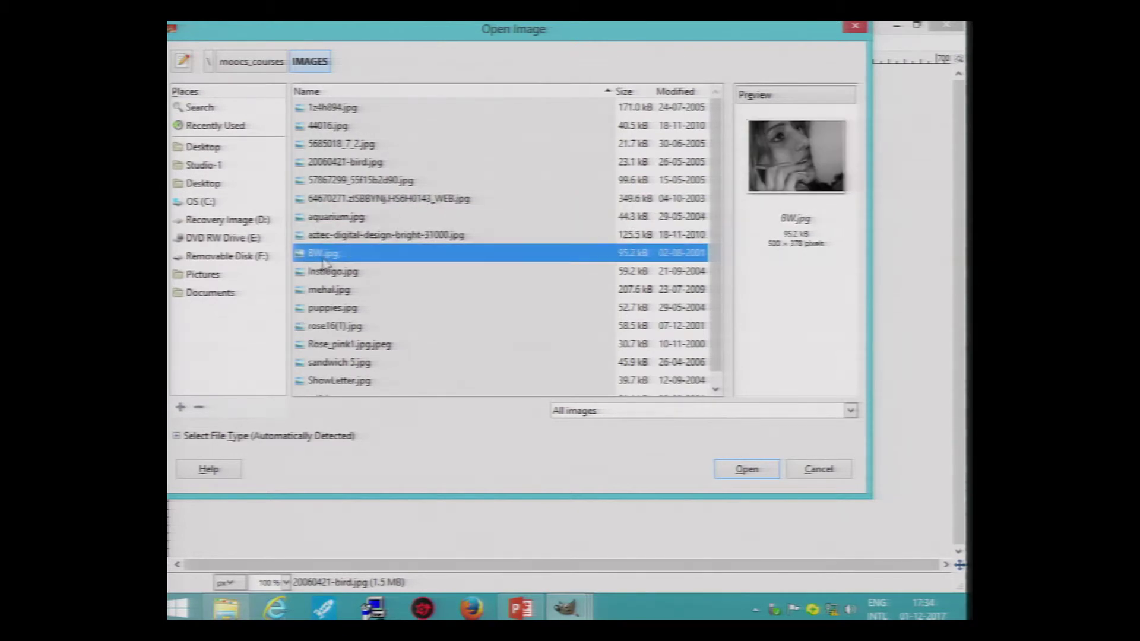
left_click(326, 273)
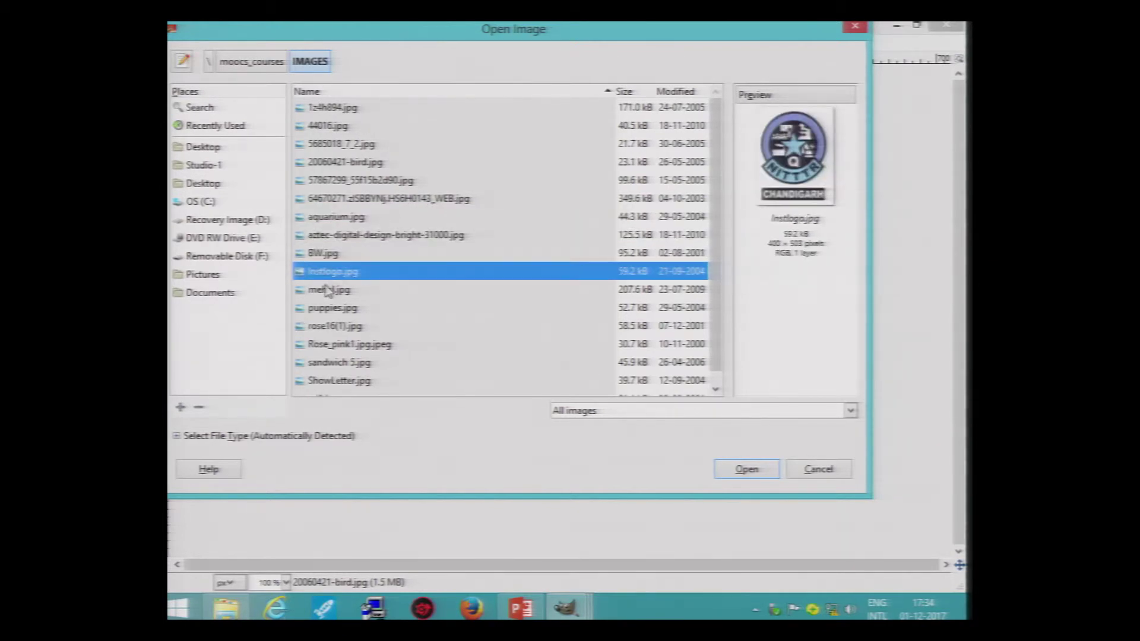
left_click(330, 295)
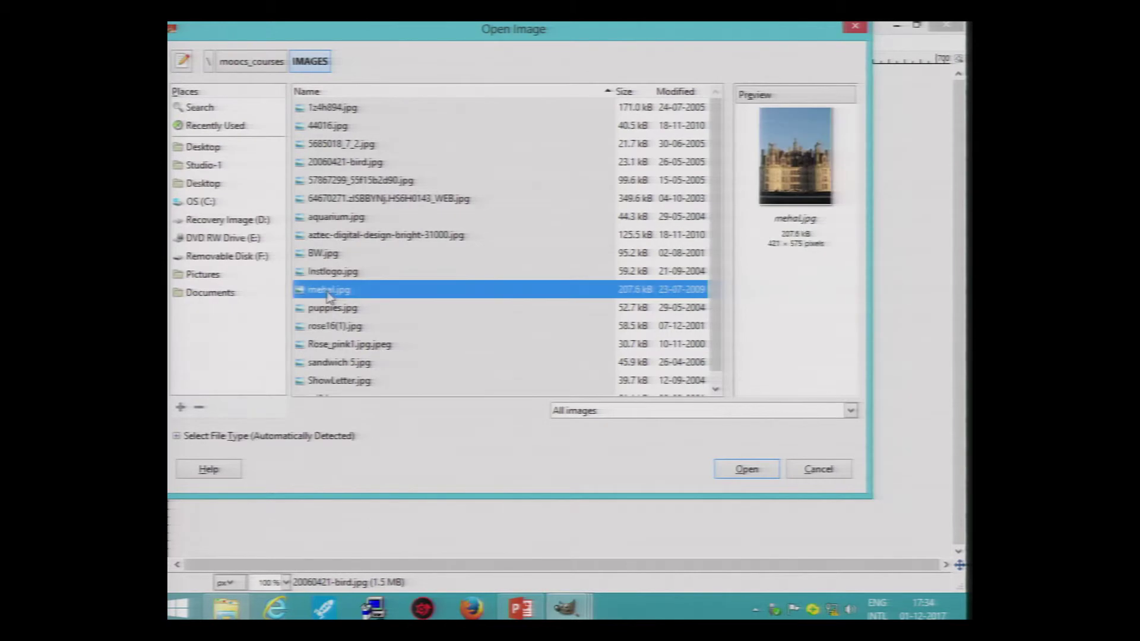
left_click(330, 309)
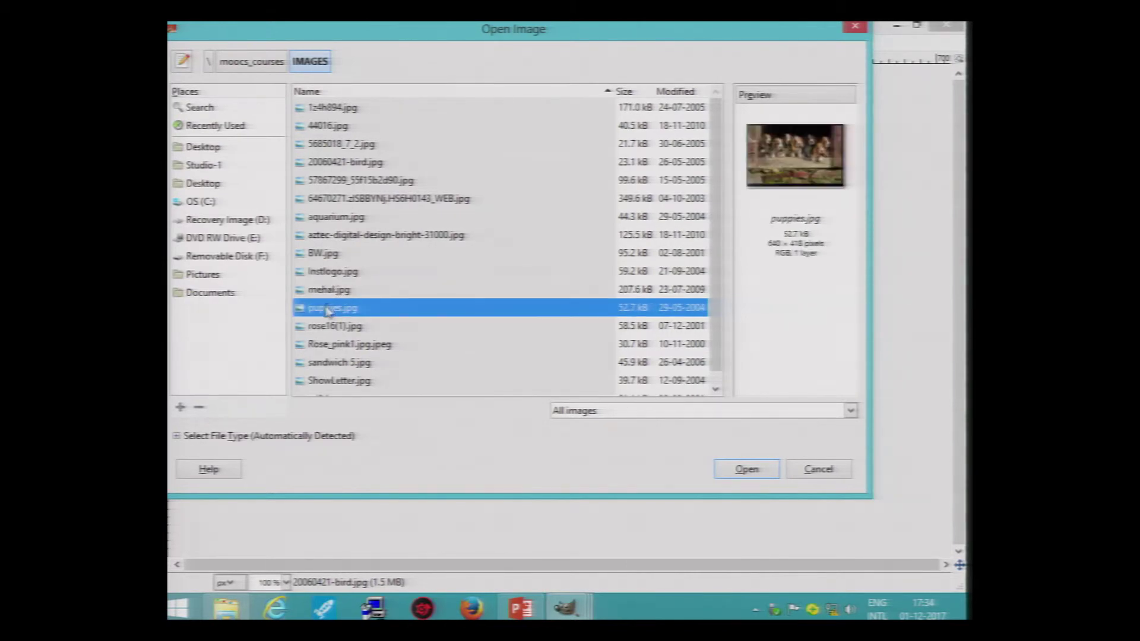
left_click(322, 331)
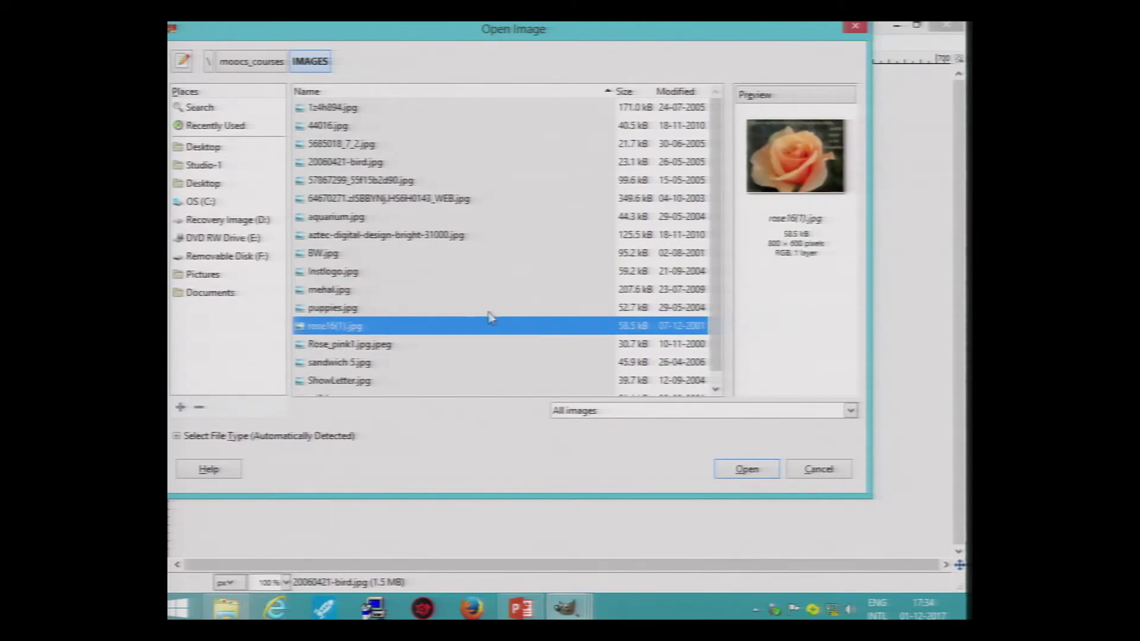
left_click(375, 349)
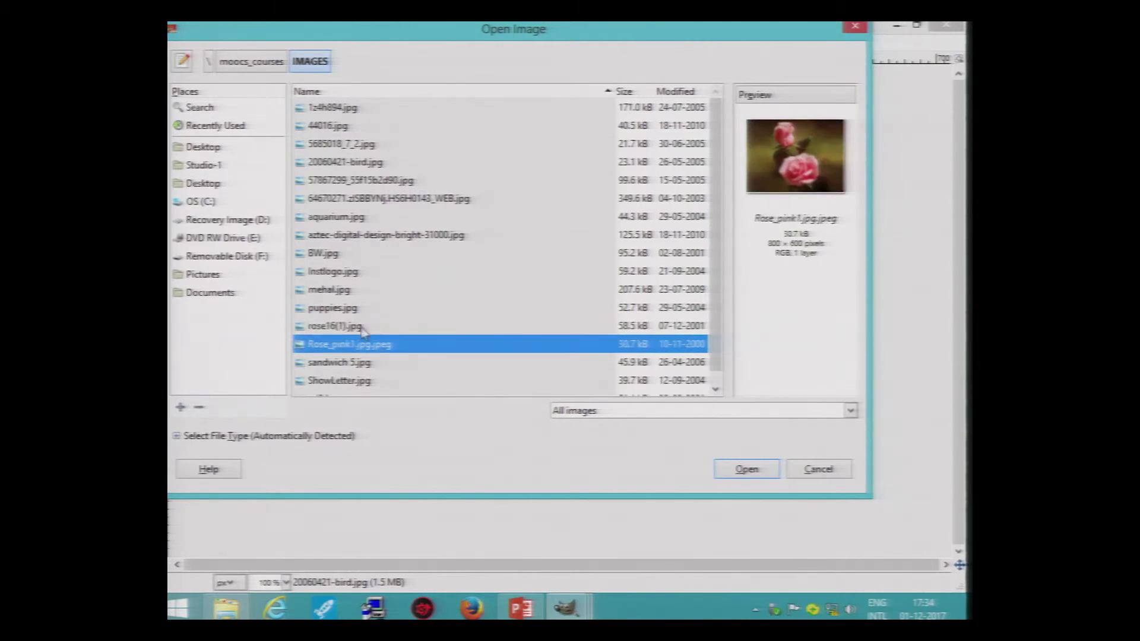
Open rose16(1).jpg from the IMAGES folder, minimize the bird image and maximize the rose's window.
left_click(354, 327)
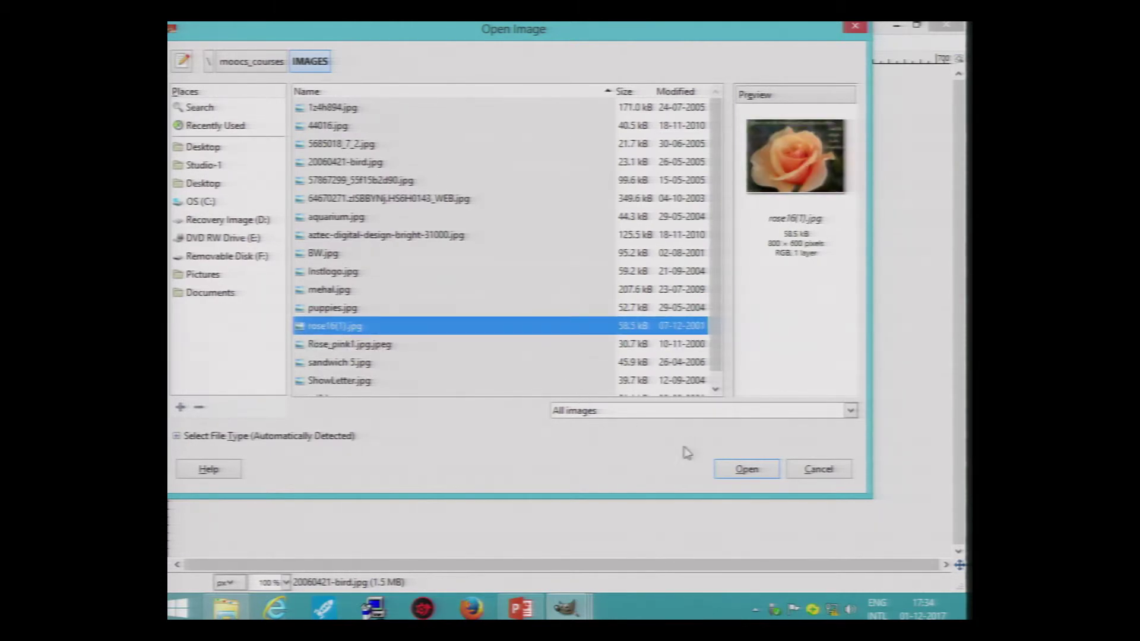
left_click(739, 467)
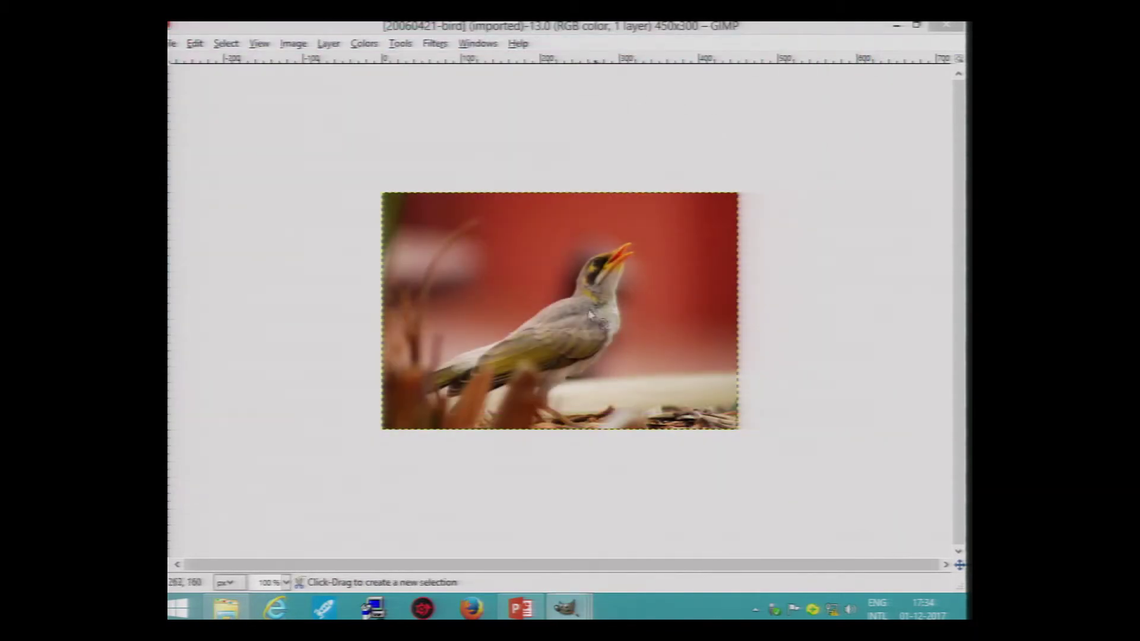
mouse_move(961, 24)
left_click(894, 27)
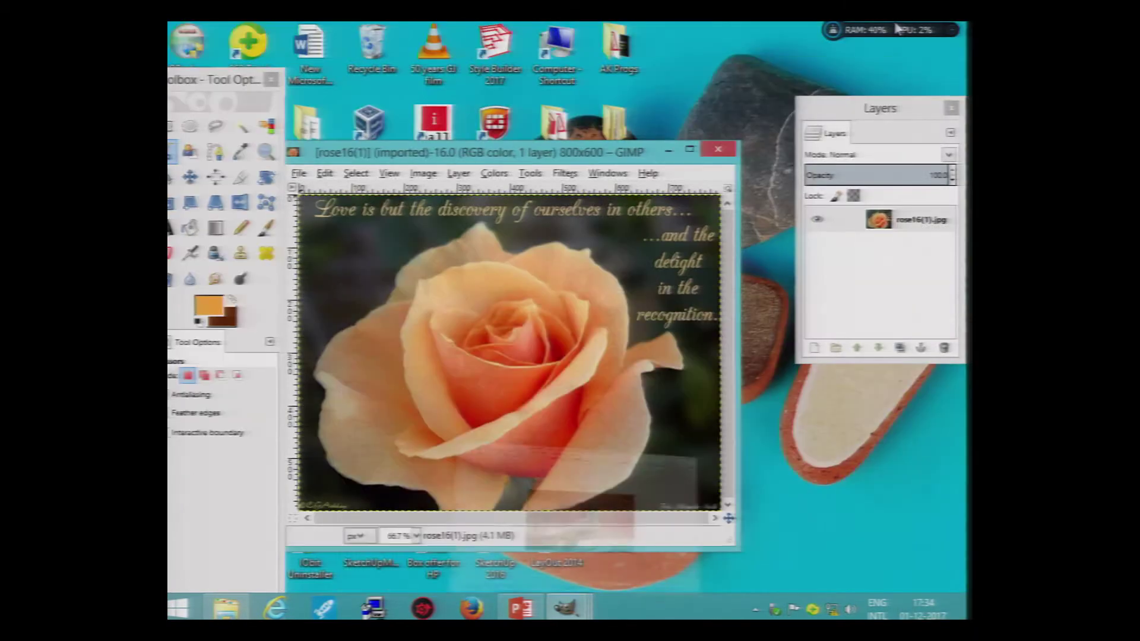
left_click(688, 149)
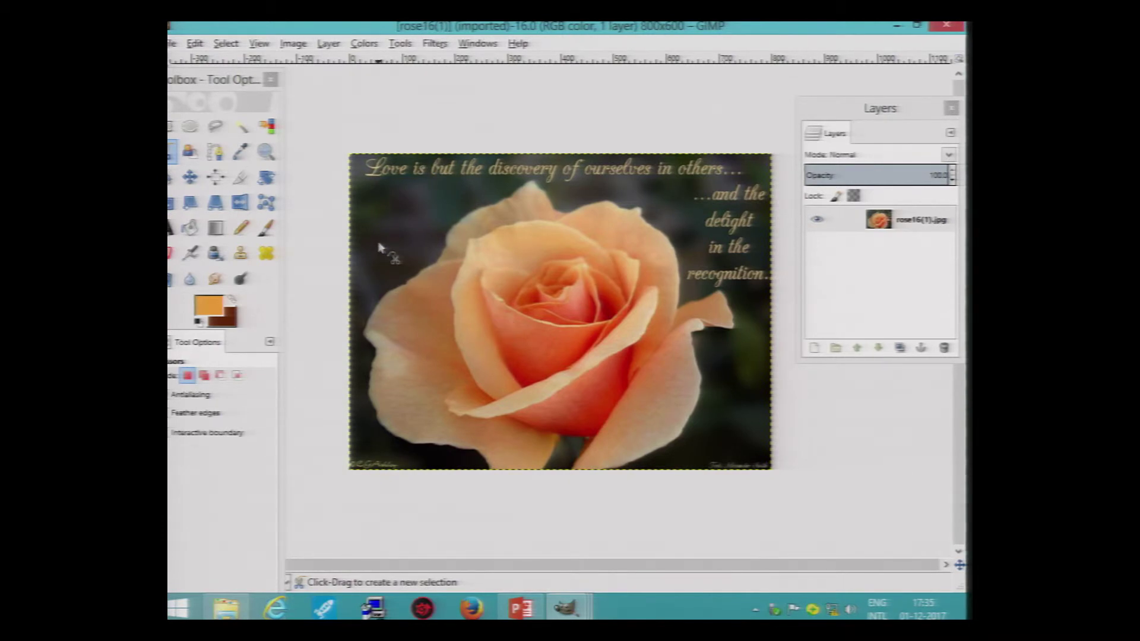
Place Scissors Select points along the rose's upper left edge, from the left petal up to the topmost petal tip.
left_click(380, 299)
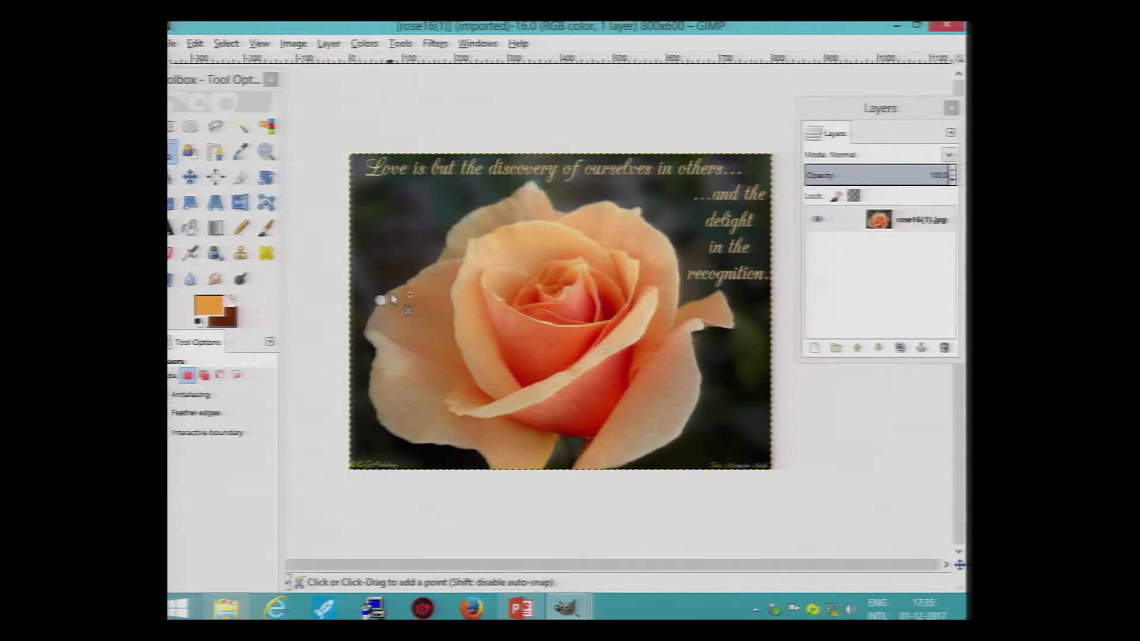
left_click(404, 283)
left_click(427, 267)
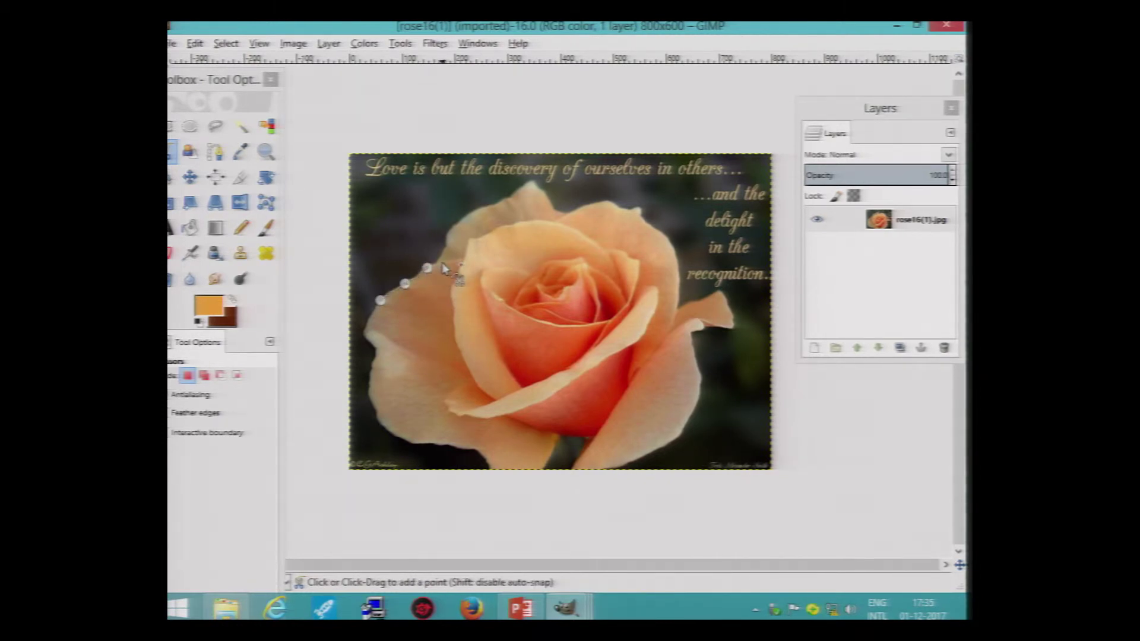
left_click(438, 255)
left_click(444, 241)
left_click(451, 223)
left_click(471, 211)
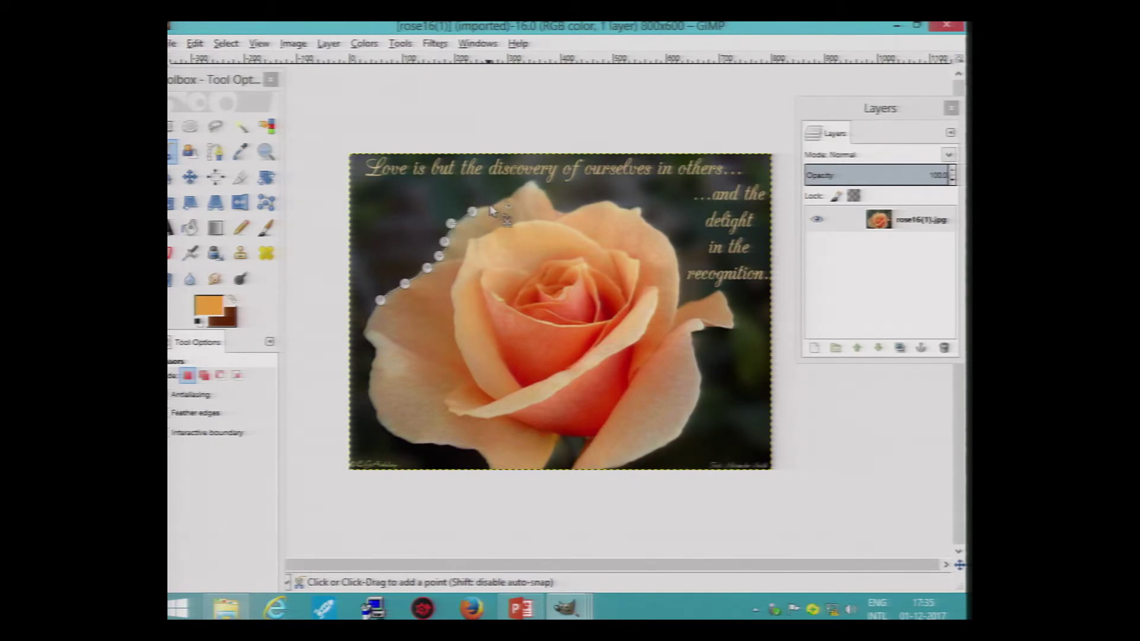
left_click(496, 202)
left_click(524, 183)
Continue the scissors outline from the topmost petal tip along the upper right edge down to the small side petal.
left_click(538, 185)
left_click(550, 199)
left_click(560, 210)
left_click(584, 203)
left_click(606, 198)
left_click(620, 208)
left_click(637, 205)
left_click(652, 225)
left_click(667, 238)
left_click(676, 254)
left_click(678, 275)
left_click(678, 298)
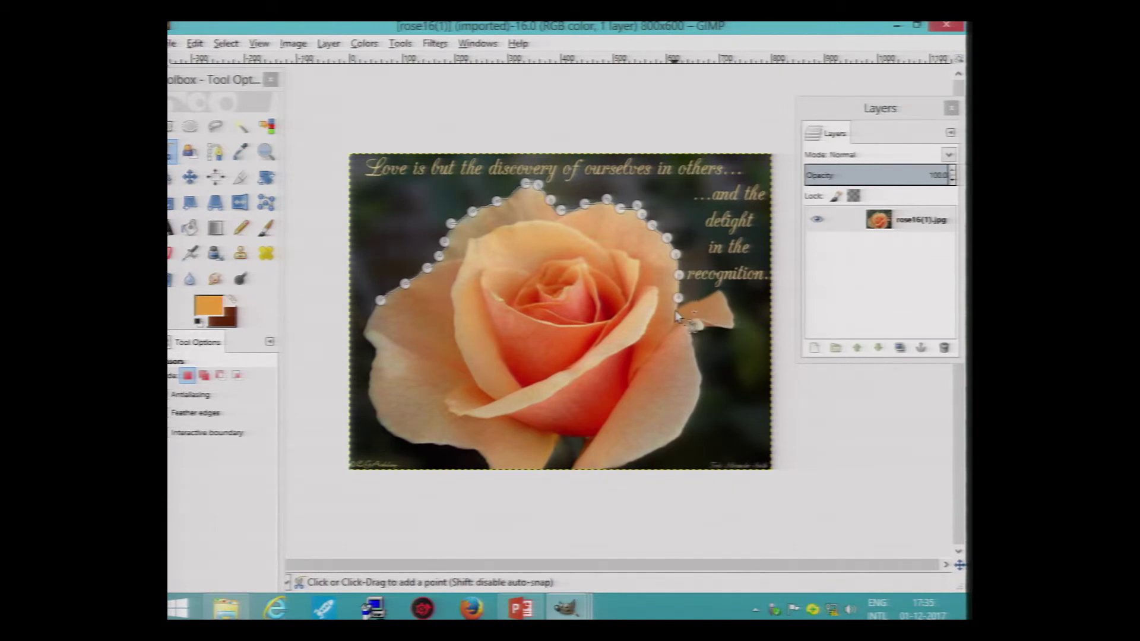
Trace the scissors outline around the small side petal and partway down the rose's right edge.
left_click(686, 301)
left_click(702, 296)
left_click(718, 289)
left_click(727, 307)
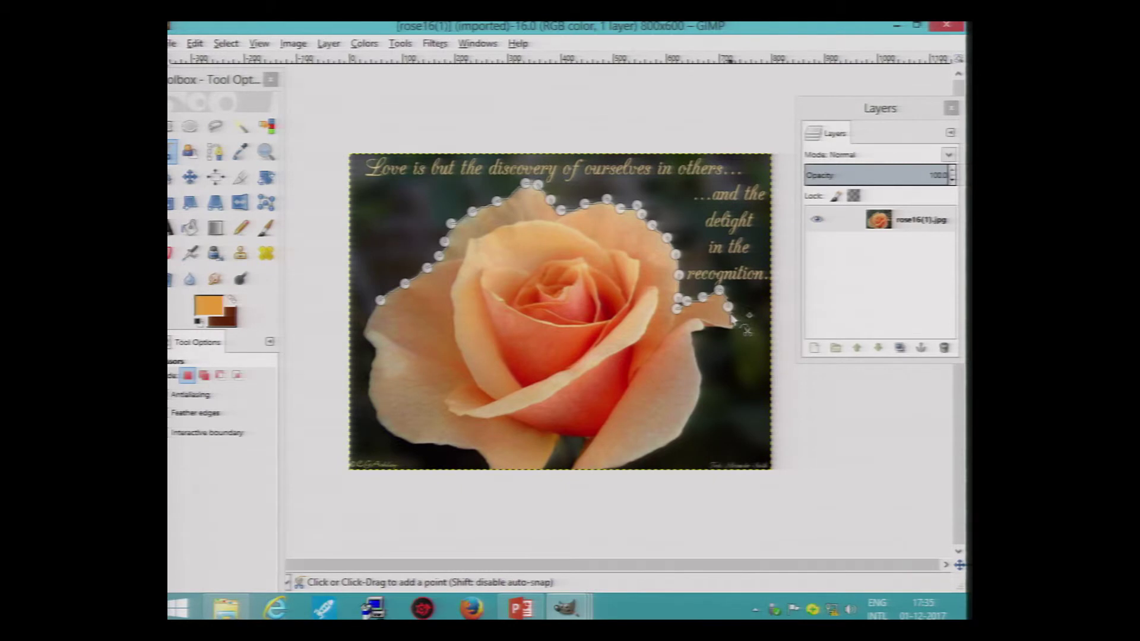
left_click(735, 322)
left_click(727, 326)
left_click(702, 322)
left_click(695, 328)
left_click(695, 358)
left_click(698, 384)
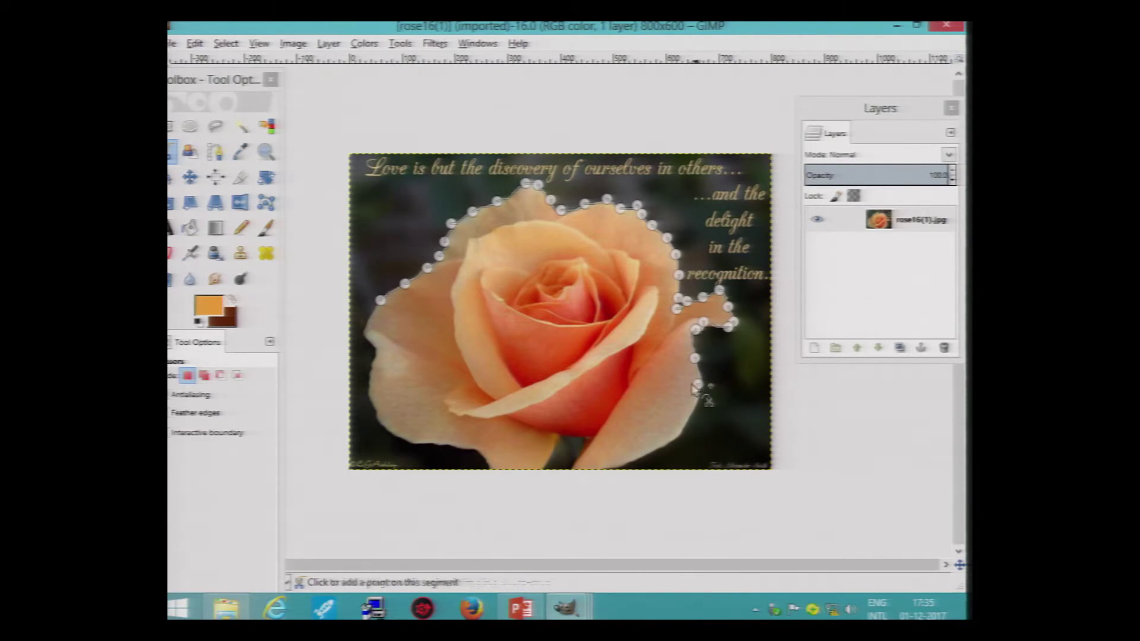
Run the scissors outline back across the lower half of the rose and close it at the starting point on the left petal.
left_click(626, 389)
left_click(516, 381)
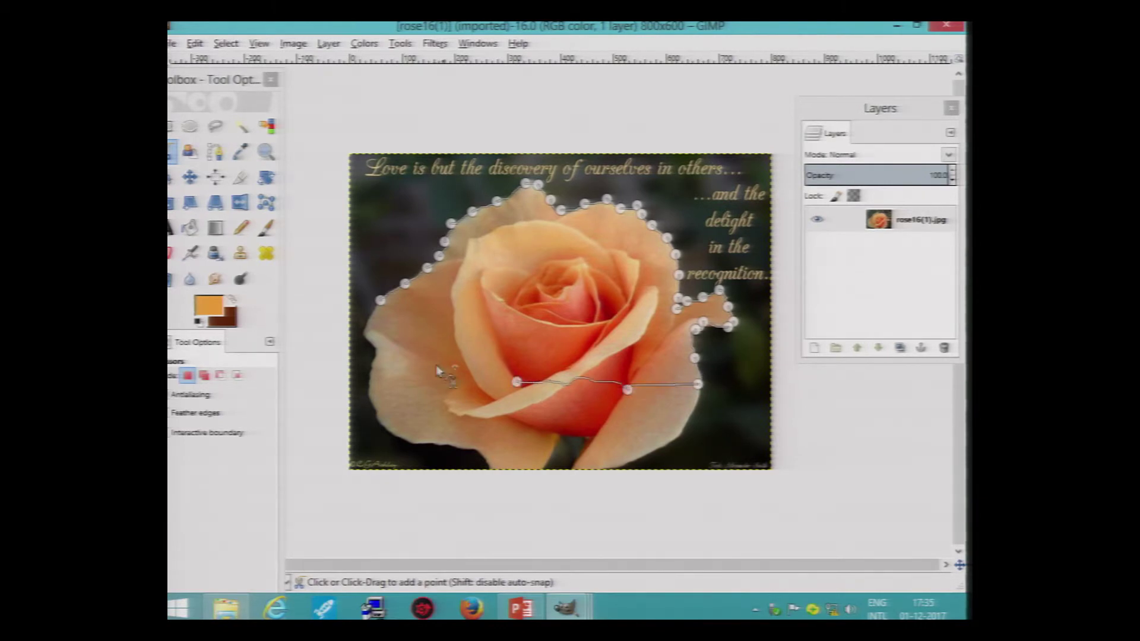
left_click(422, 362)
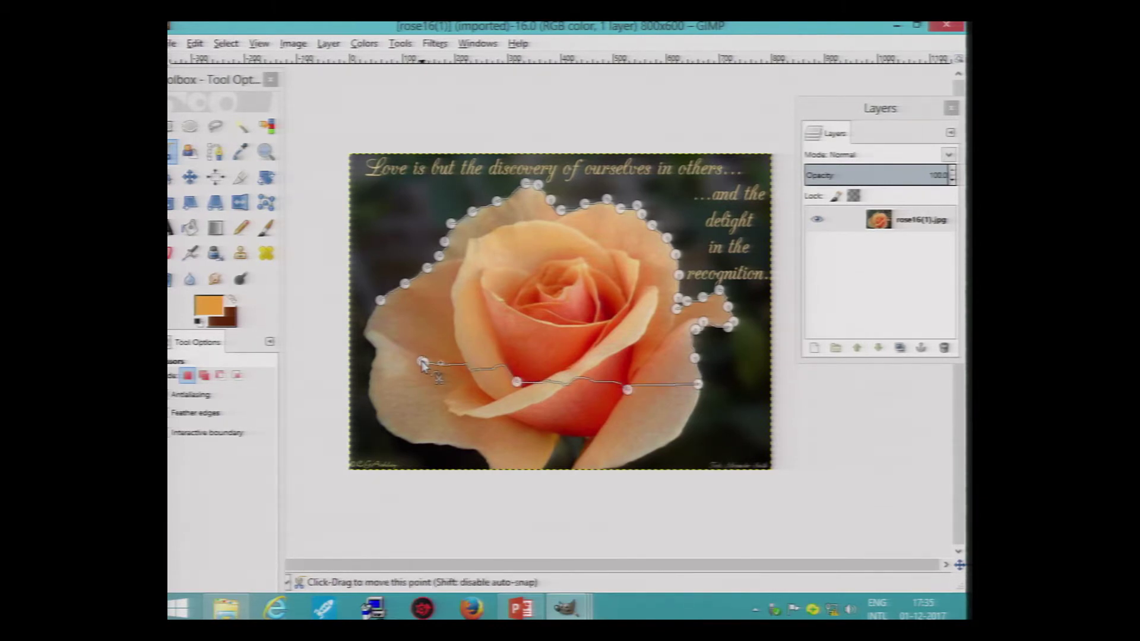
left_click(382, 326)
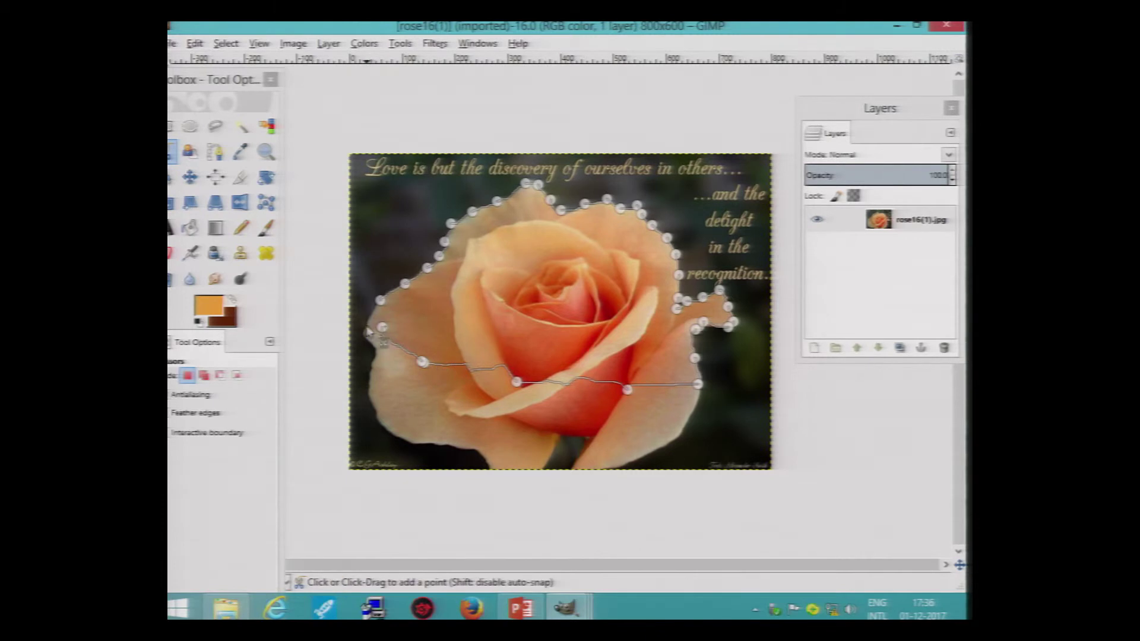
left_click(381, 303)
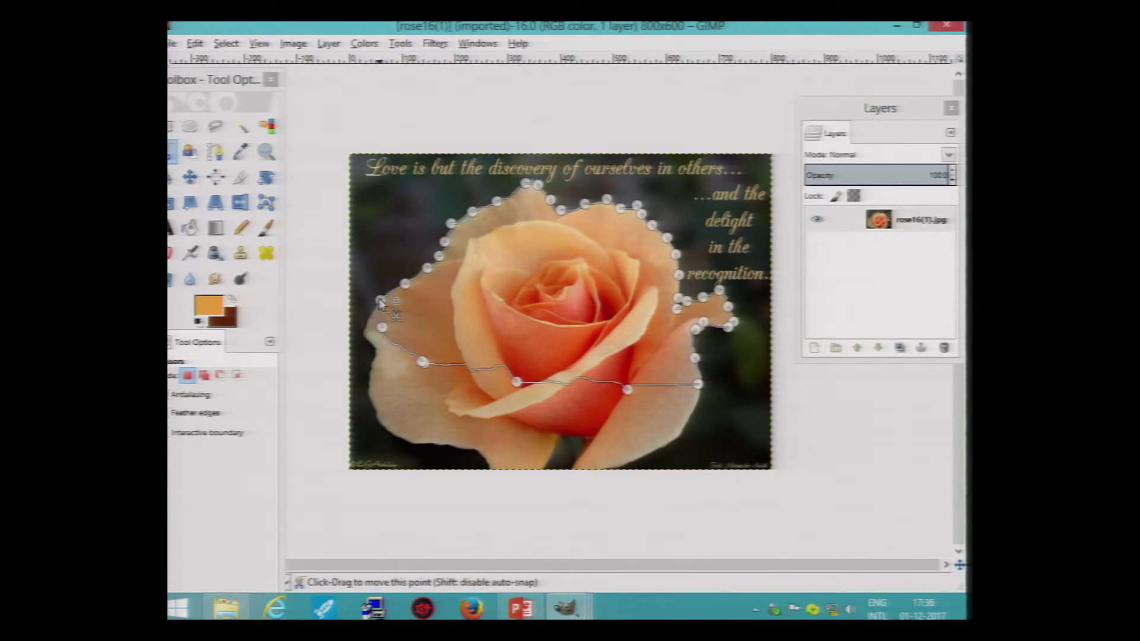
left_click(379, 298)
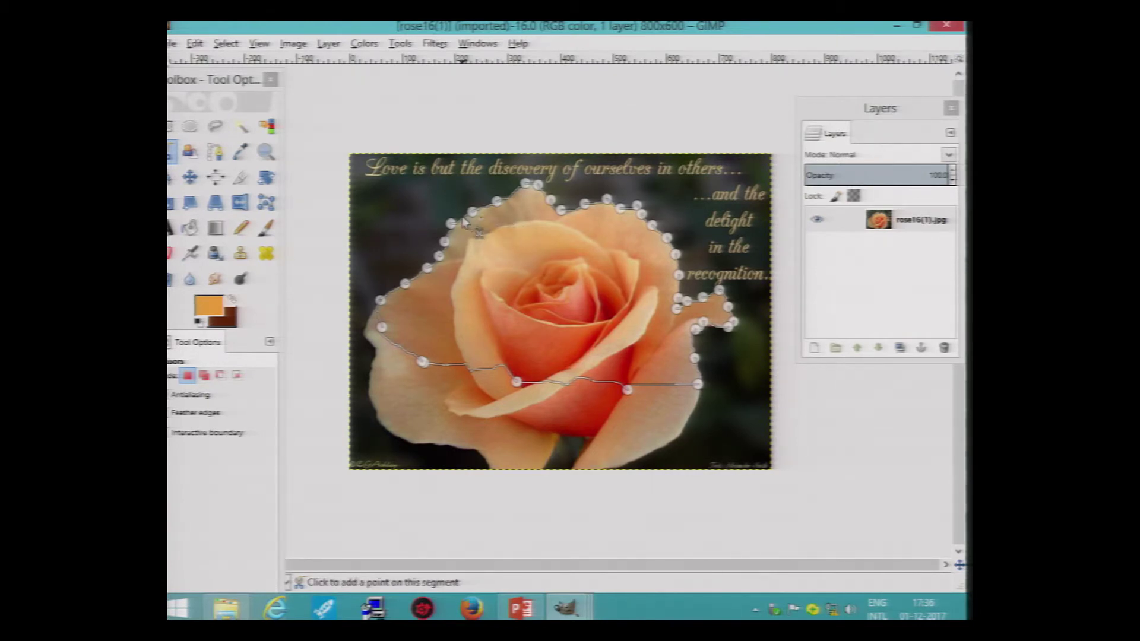
Reshape the lower outline by adding a point and moving points down to the base of the inner petals, then convert it to a selection.
mouse_move(476, 215)
left_mouse_down()
mouse_move(459, 184)
mouse_move(473, 216)
mouse_move(430, 197)
mouse_move(471, 210)
left_mouse_up()
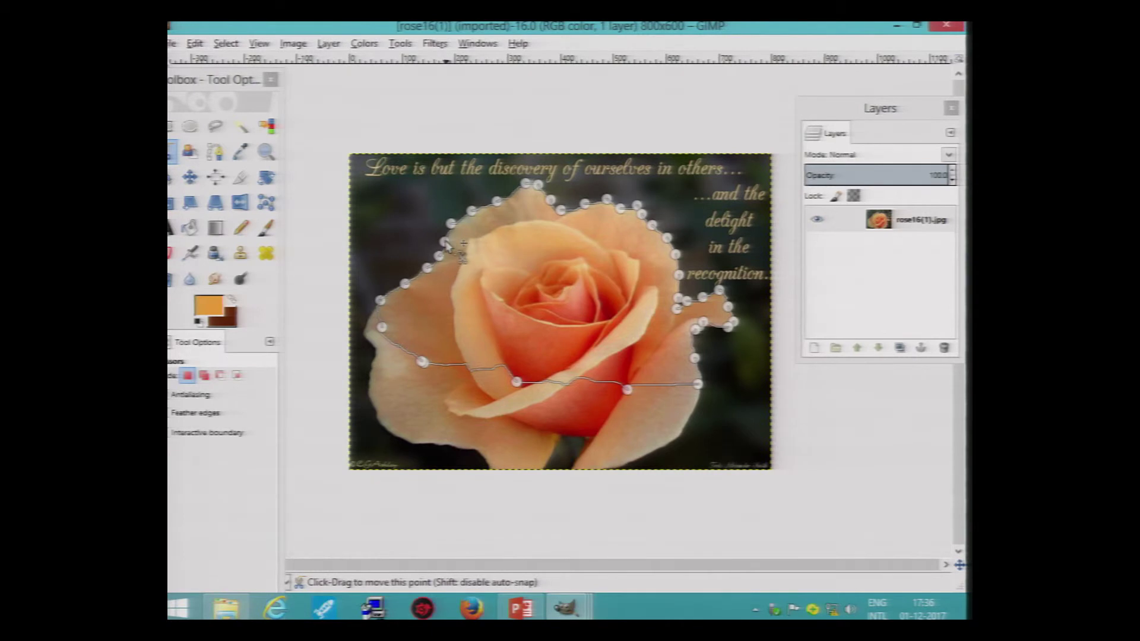
left_click(466, 367)
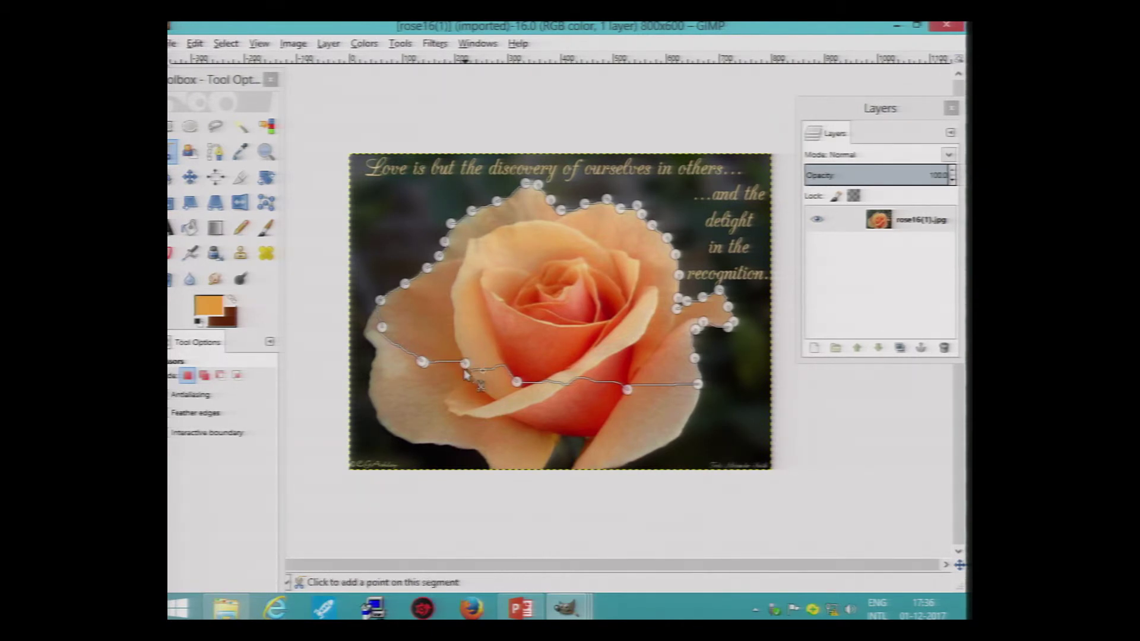
left_click_drag(466, 368, 466, 413)
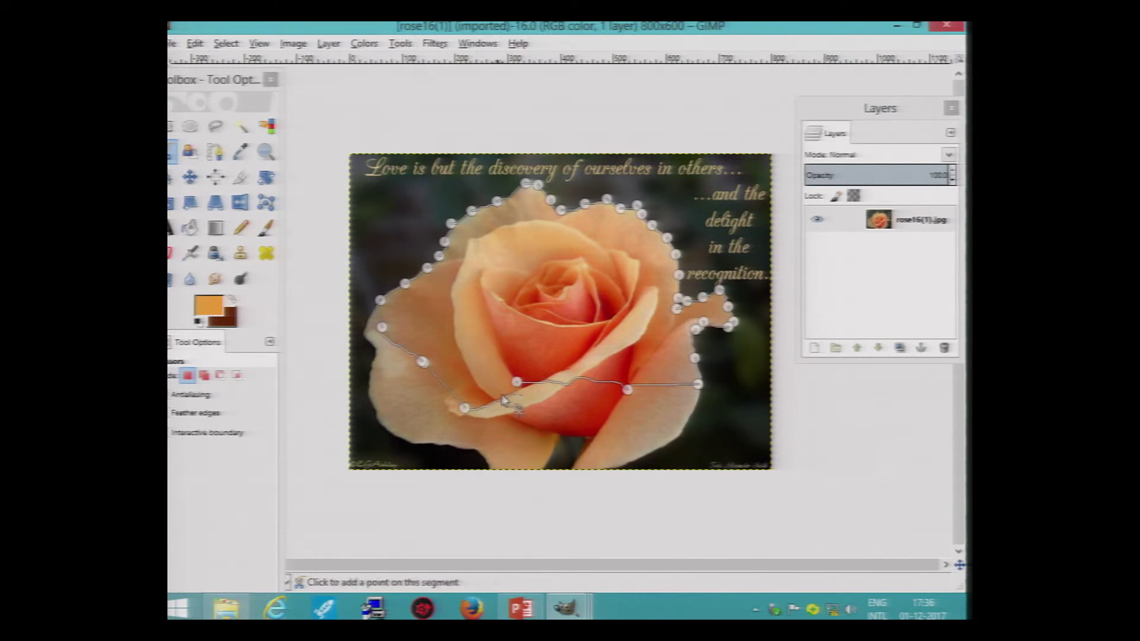
left_click_drag(521, 388, 543, 423)
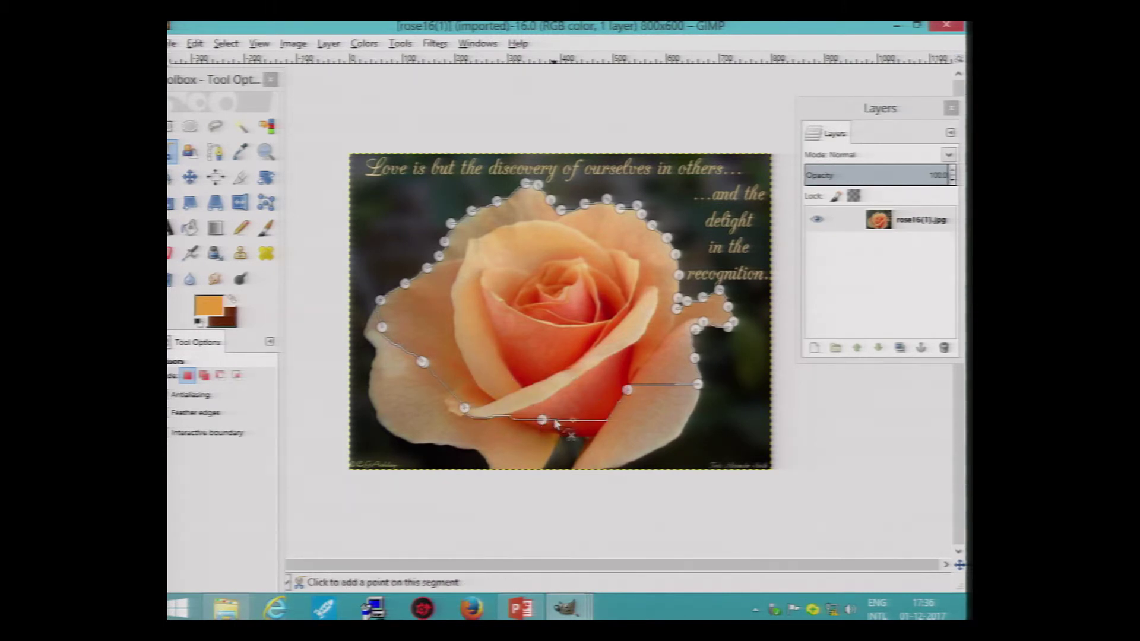
left_click_drag(626, 393, 529, 426)
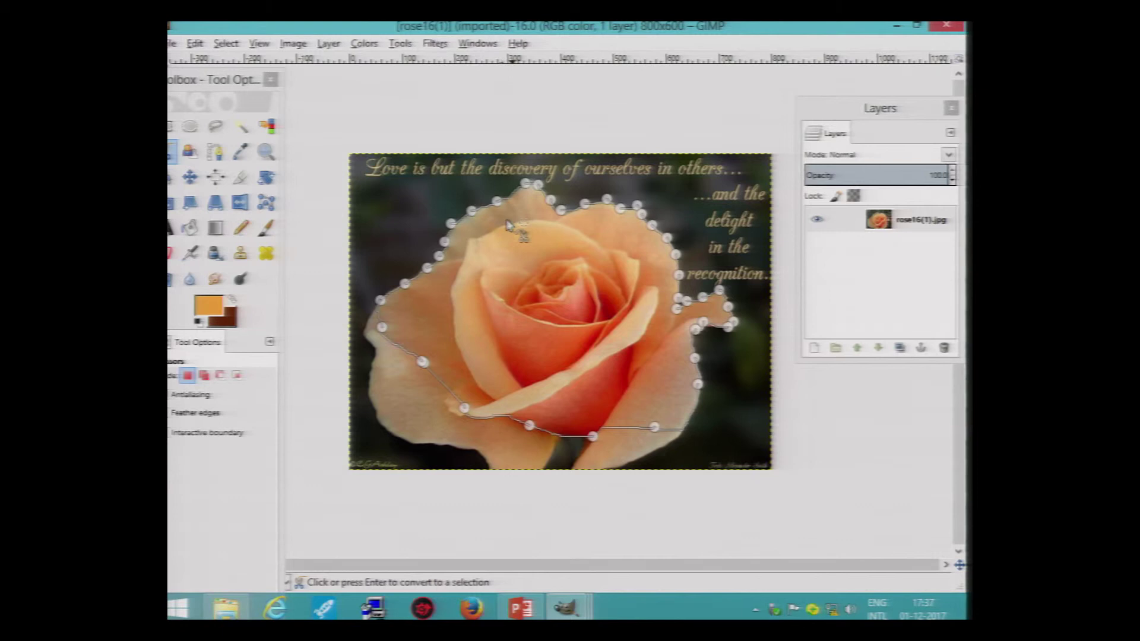
left_click(530, 284)
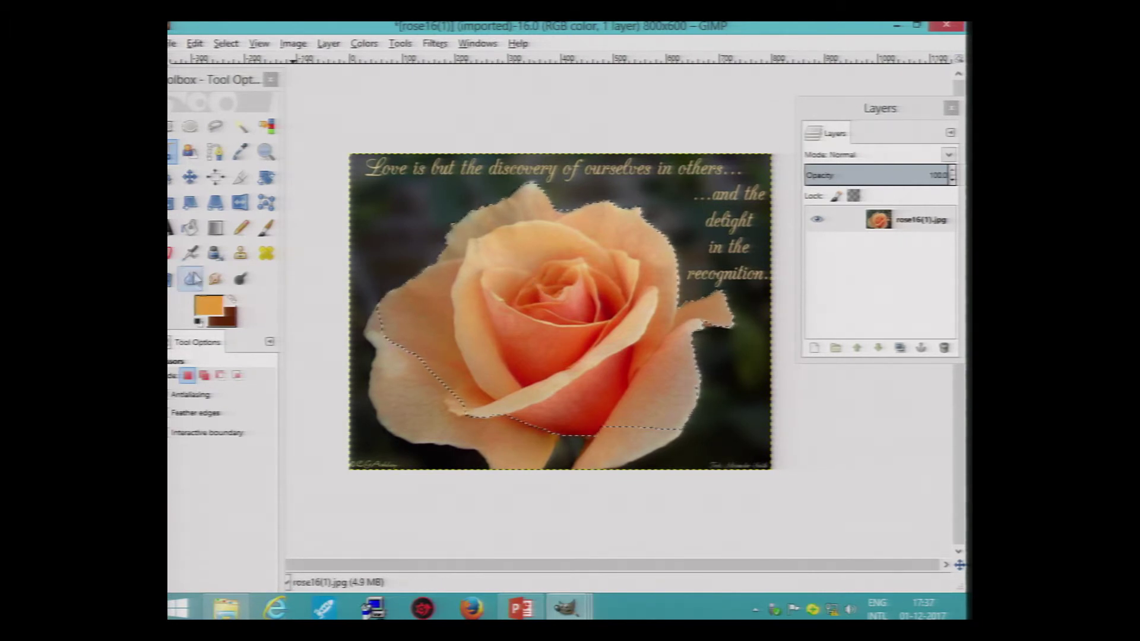
Activate Bucket Fill and change the foreground color to a dark blue.
left_click(190, 228)
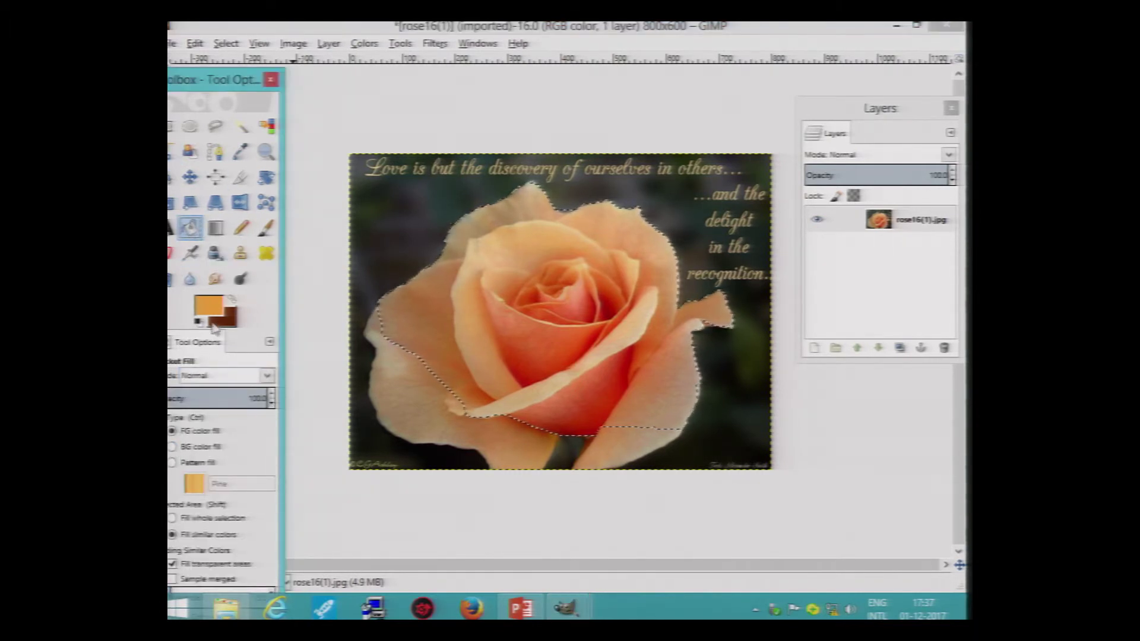
left_click(215, 316)
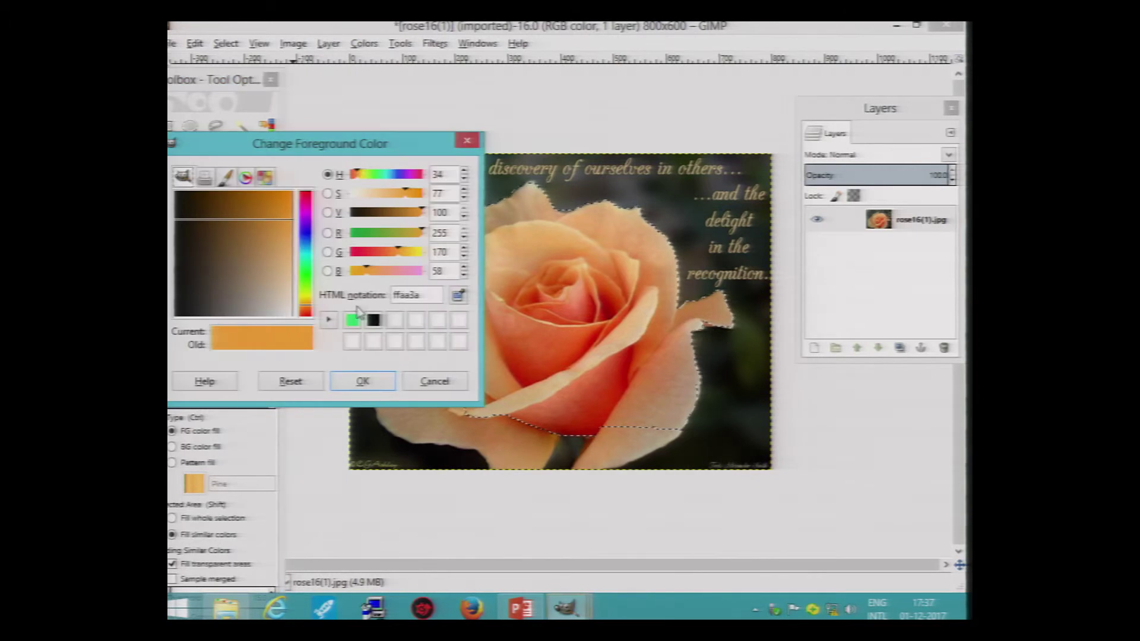
left_click(306, 236)
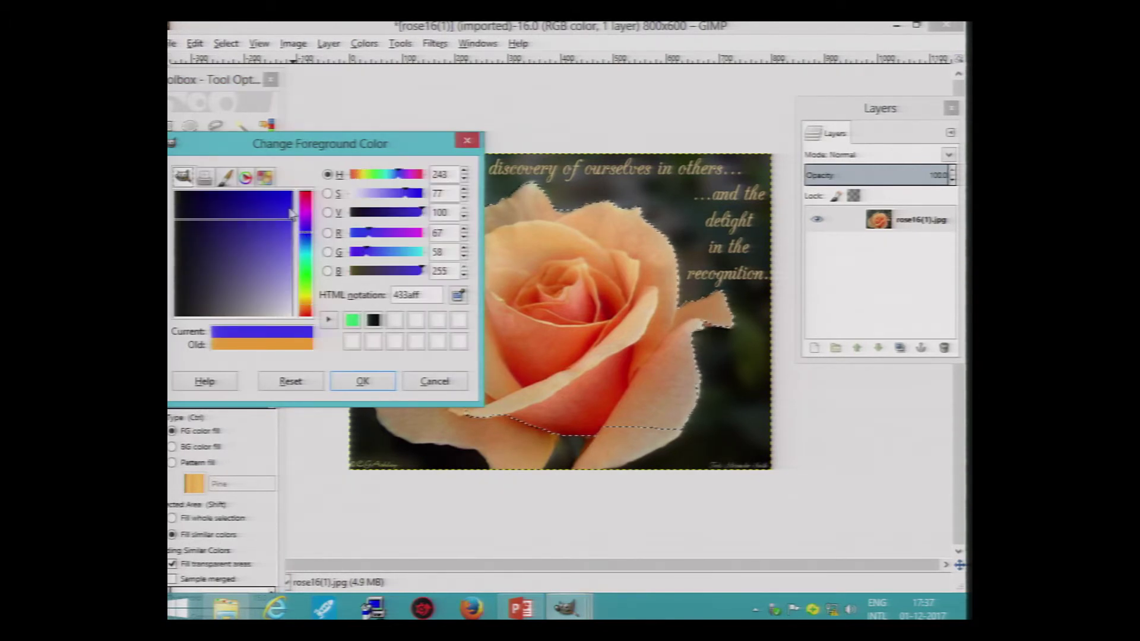
left_click(282, 201)
left_click(361, 382)
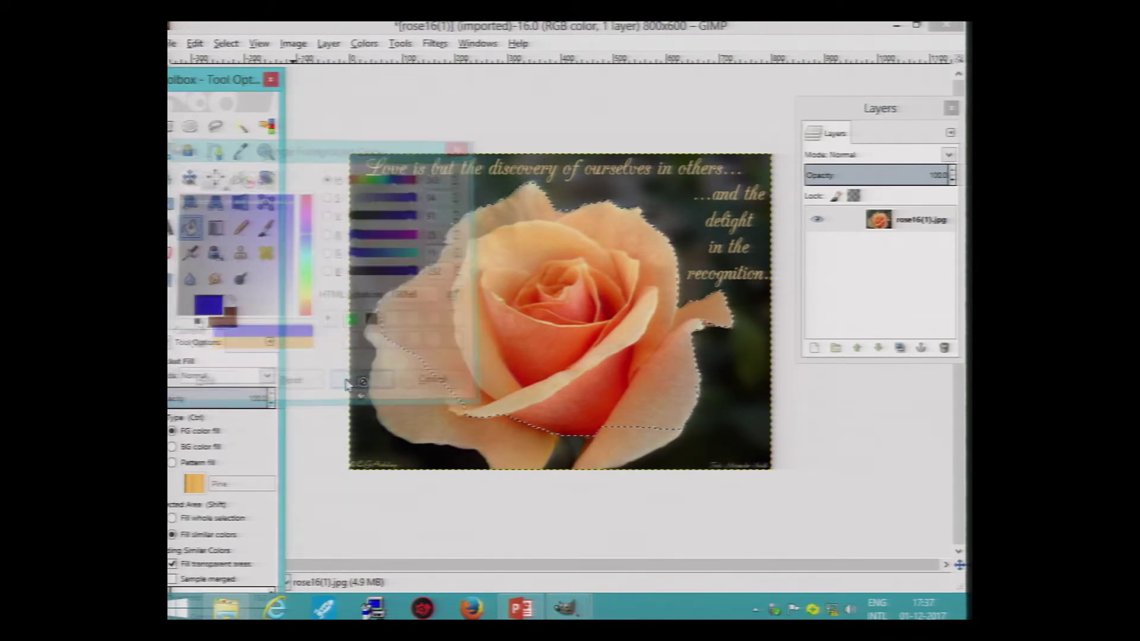
Set Bucket Fill to fill the whole selection and apply the blue foreground color to the selected rose.
left_click(184, 519)
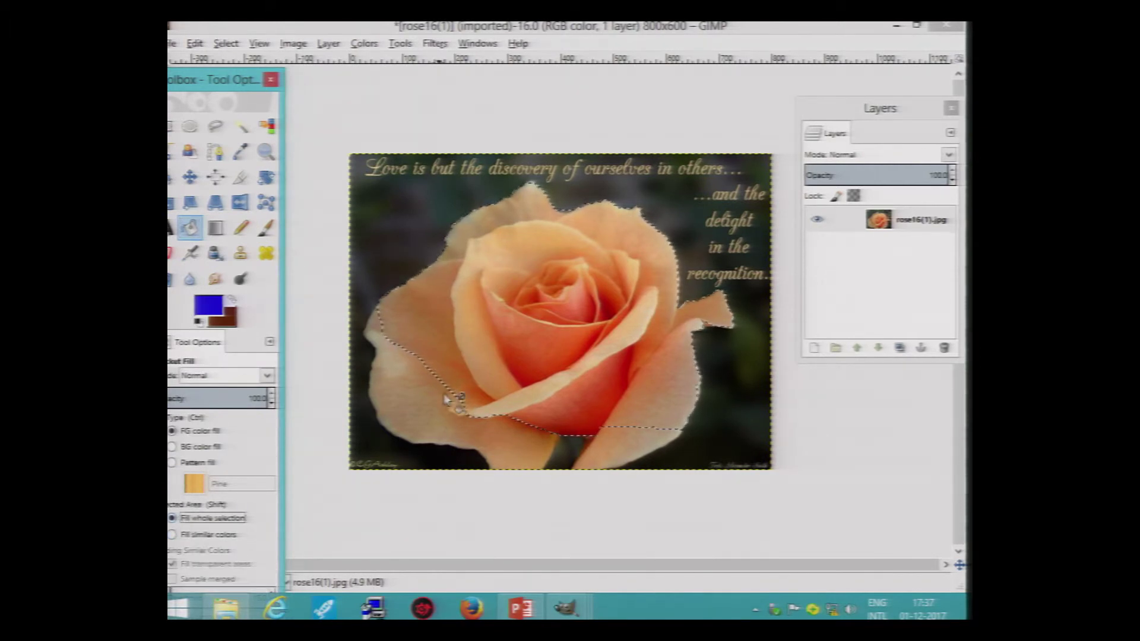
left_click(478, 350)
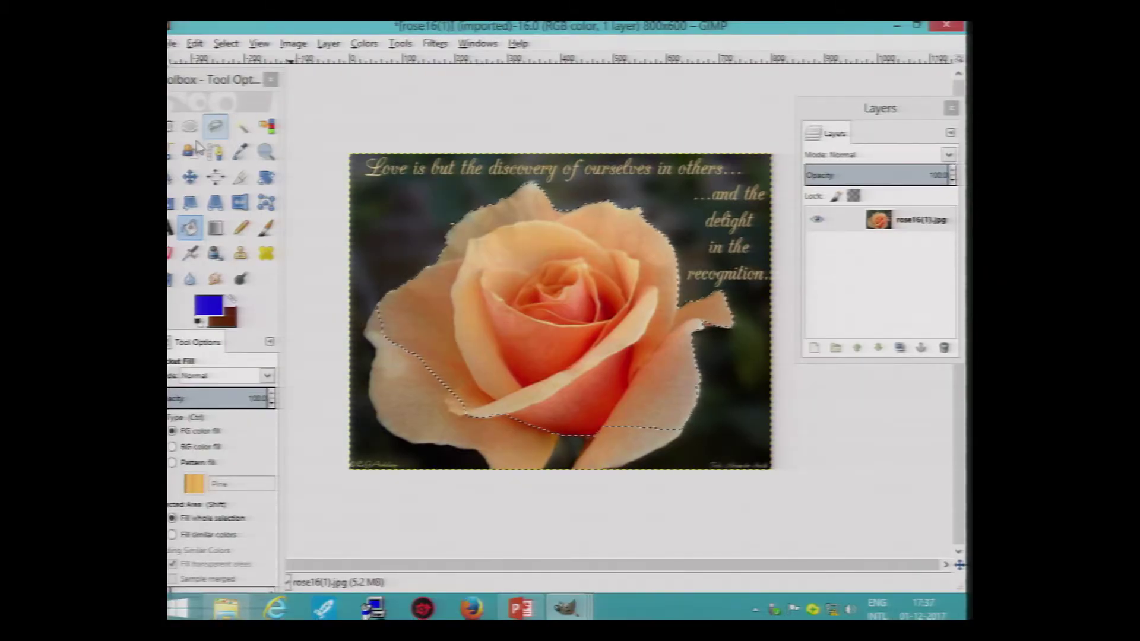
Activate Scissors Select and minimize the rose image window.
left_click(172, 152)
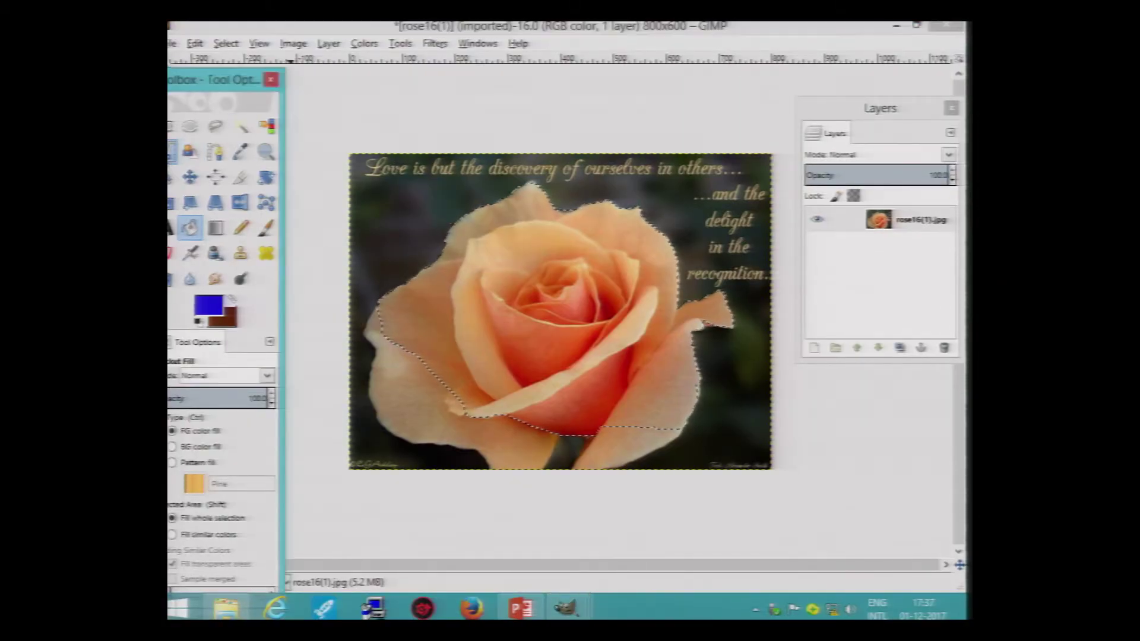
left_click(174, 45)
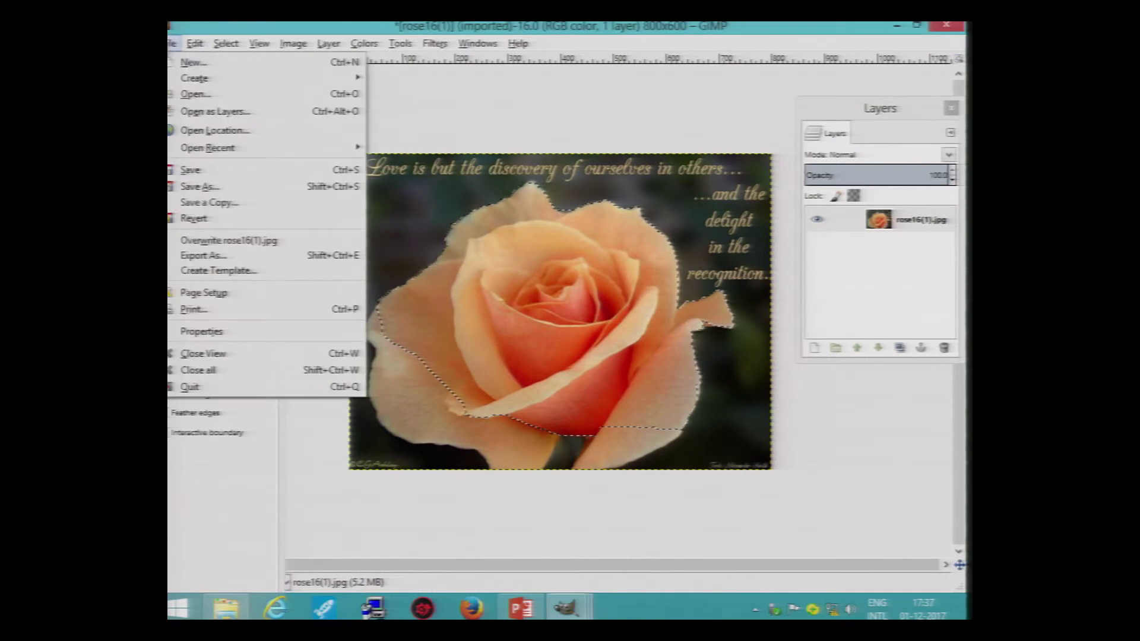
left_click(897, 33)
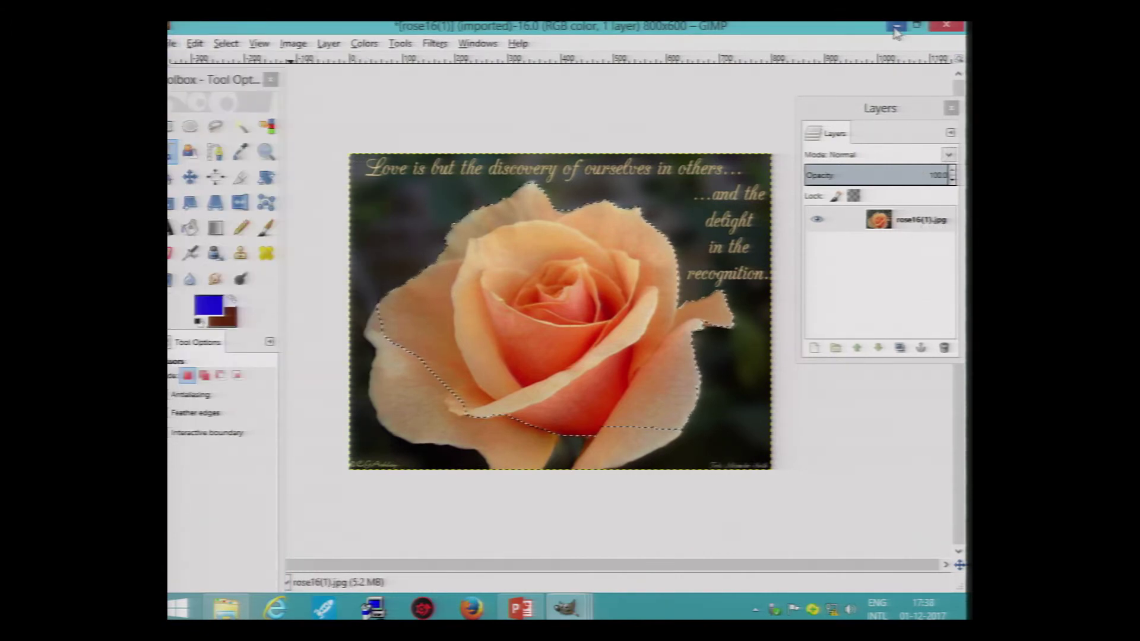
left_click(896, 33)
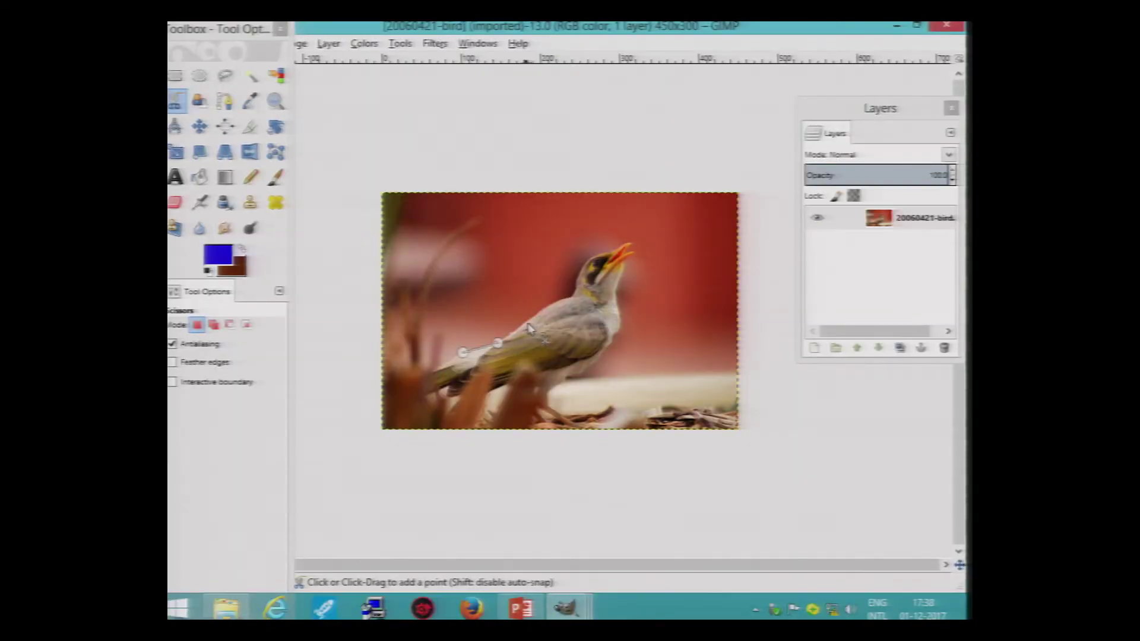
Trace the scissors outline on the bird image up the back, over the head and around the tip of the beak.
left_click(530, 319)
left_click(561, 299)
left_click(577, 283)
left_click(595, 253)
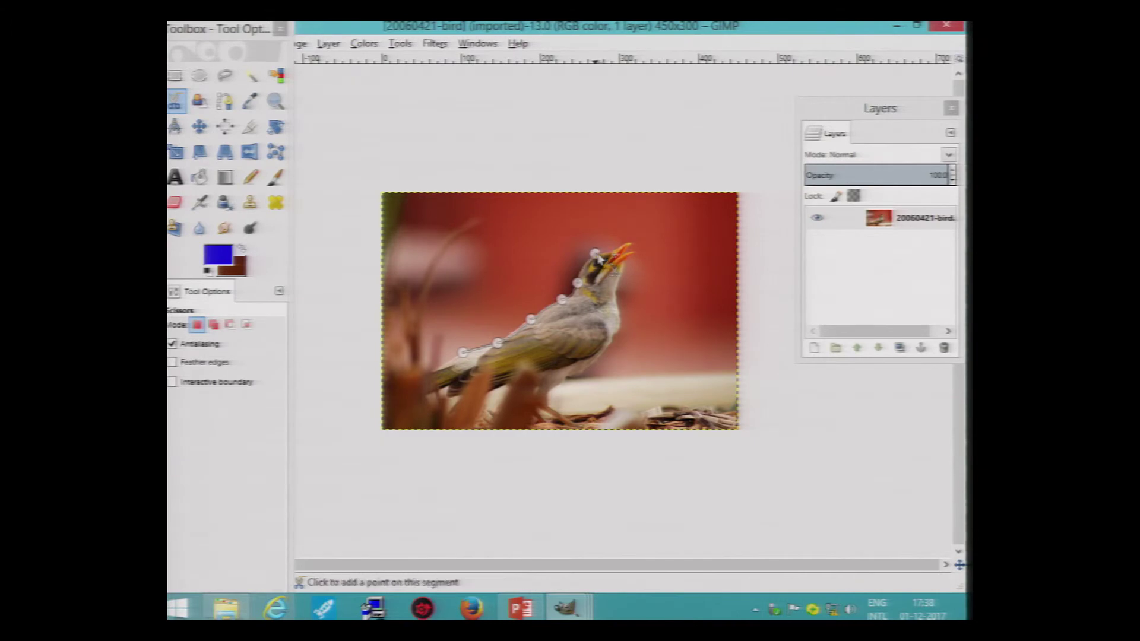
left_click(619, 248)
left_click(630, 244)
left_click(632, 252)
Run the scissors outline down the throat and breast, close it along the belly near the tail, and convert it to a selection.
left_click(612, 260)
left_click(615, 289)
left_click(615, 336)
left_click(575, 356)
left_click(514, 358)
left_click(464, 353)
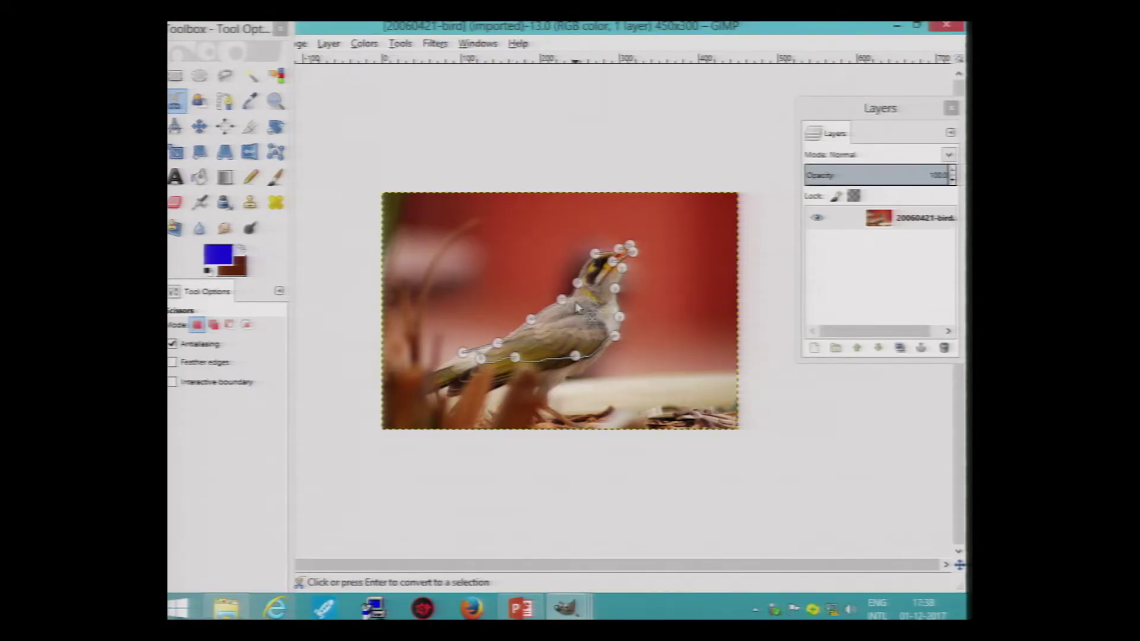
left_click(571, 319)
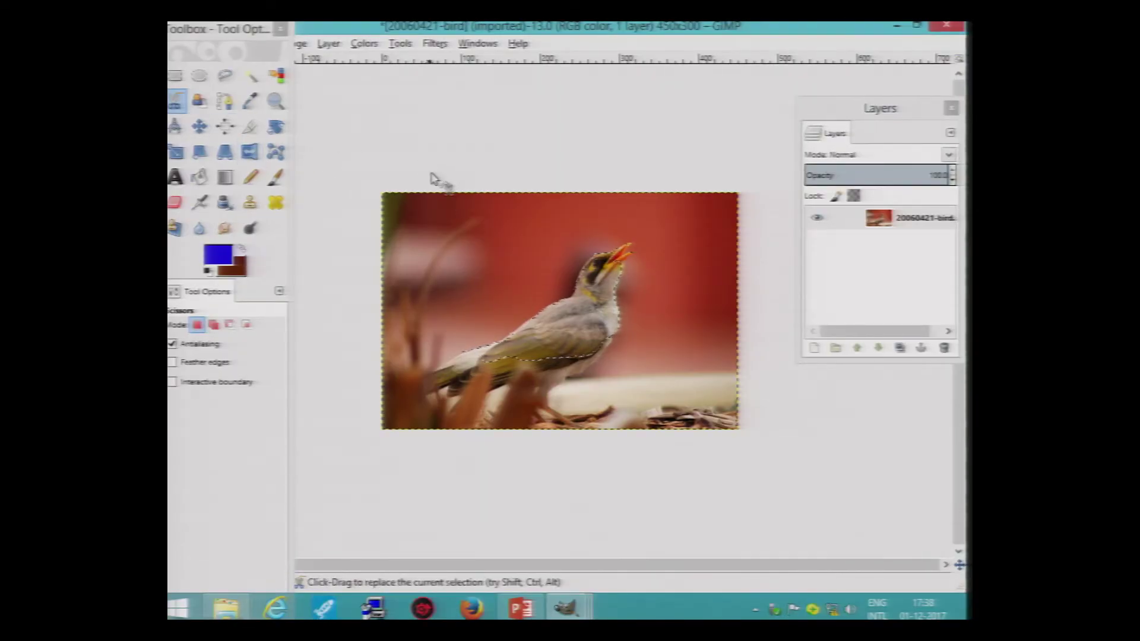
Clear the bird selection and activate the Foreground Select tool.
key("ctrl")
key("ctrl+shift")
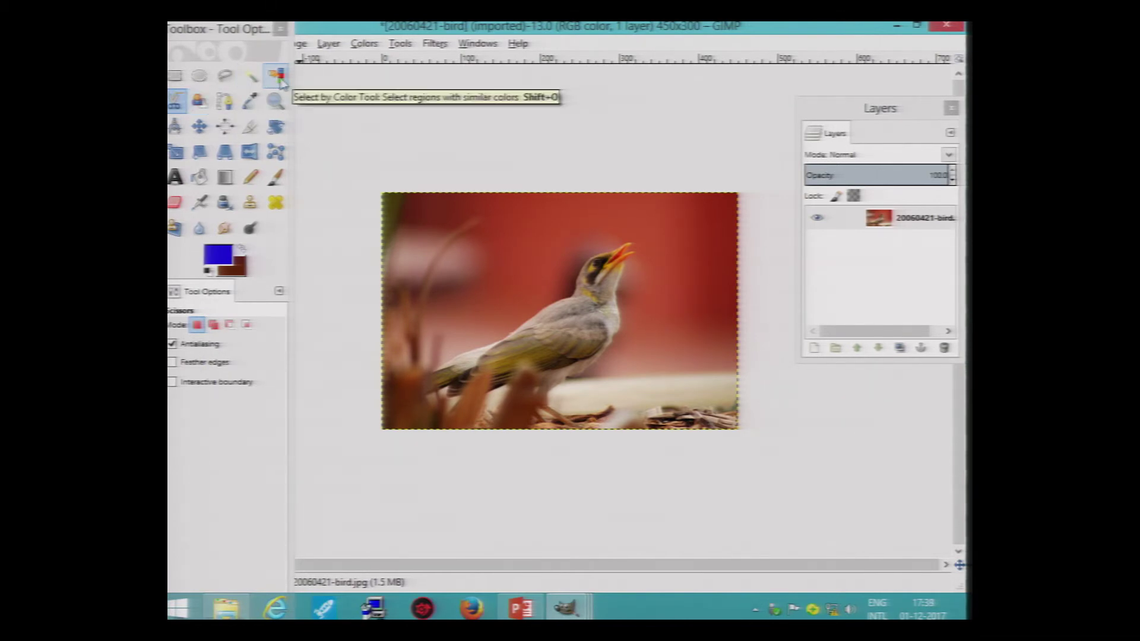
left_click(199, 102)
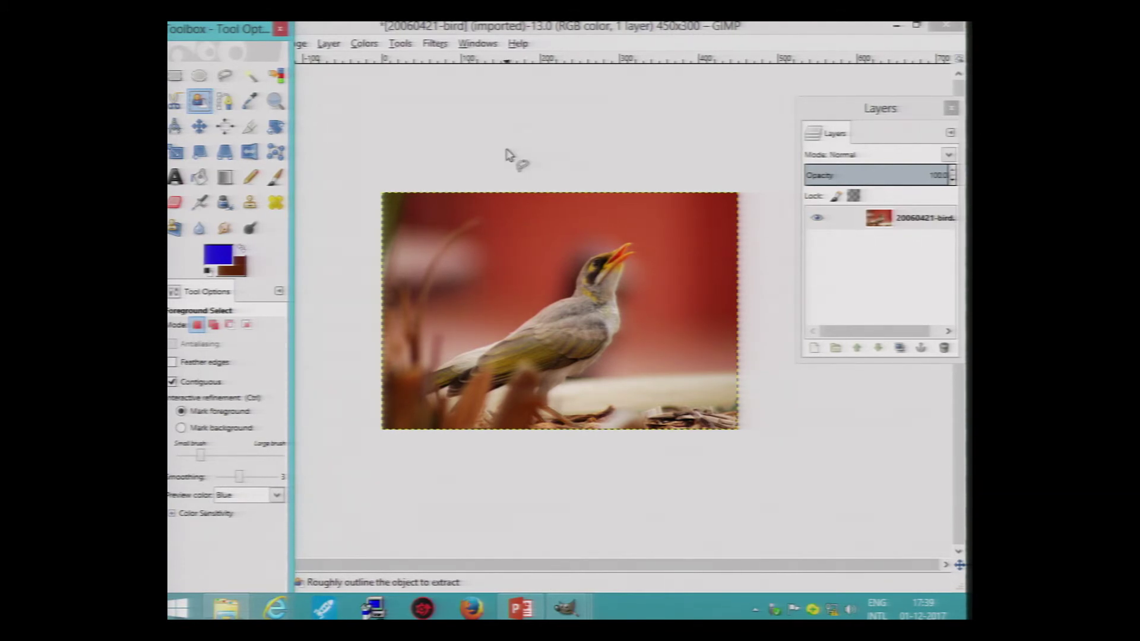
Draw a rough closed outline around the whole bird, from the tail over the beak and back along the belly.
left_click(427, 372)
left_click(472, 373)
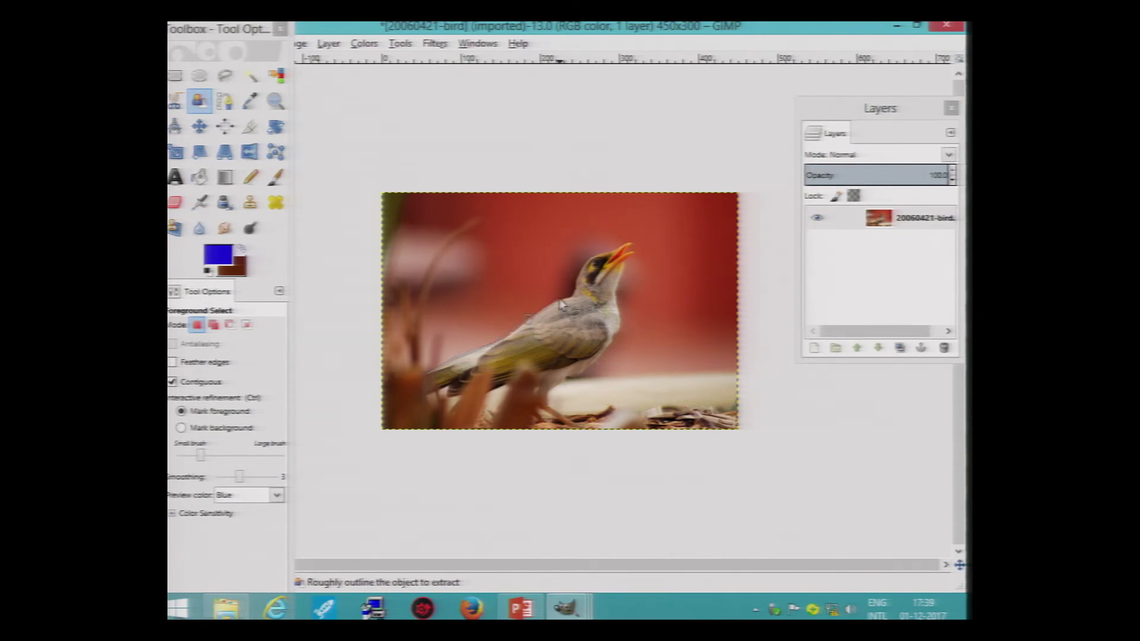
mouse_move(562, 304)
left_mouse_down()
mouse_move(589, 260)
mouse_move(638, 252)
mouse_move(617, 287)
mouse_move(622, 331)
mouse_move(584, 371)
mouse_move(556, 385)
mouse_move(424, 398)
left_mouse_up()
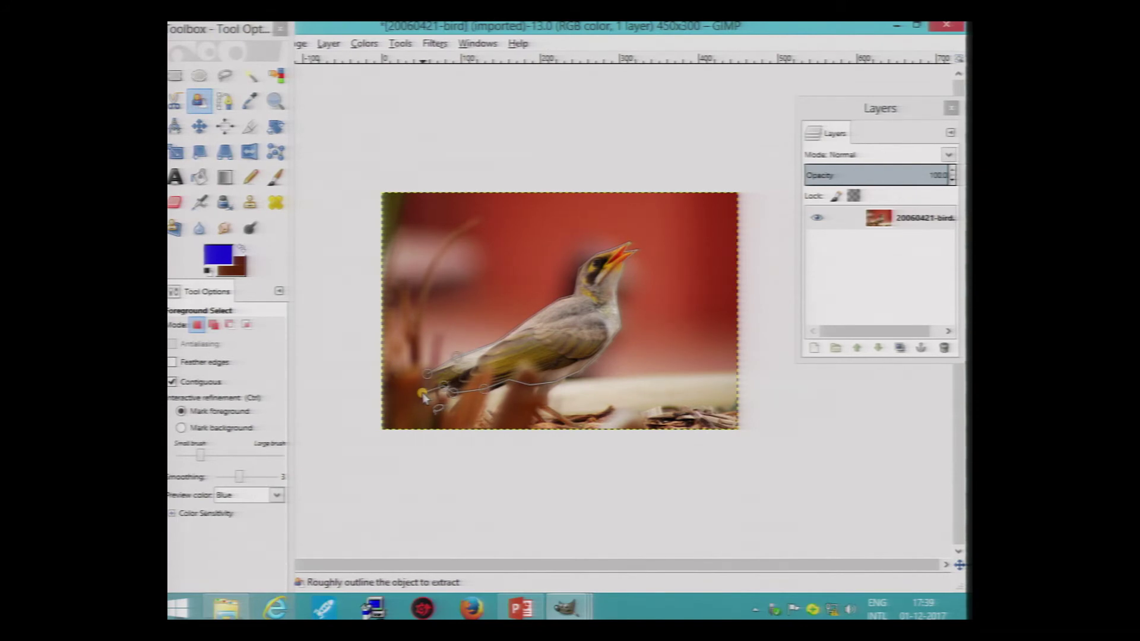
left_click(397, 384)
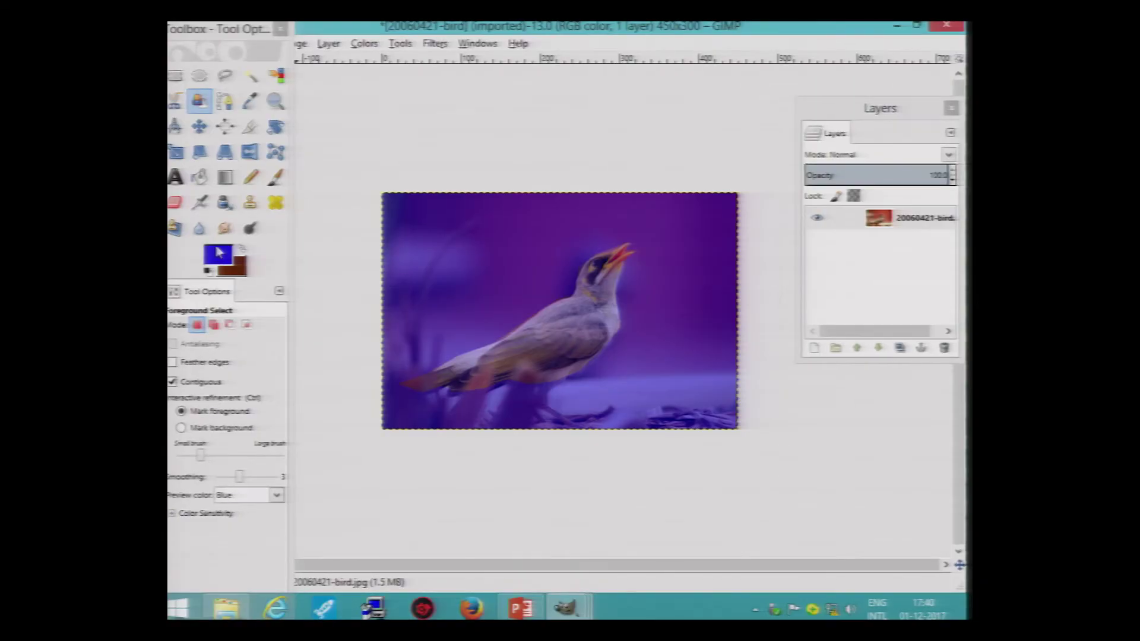
Set the foreground color to yellow with HTML notation f4f231.
left_click(219, 253)
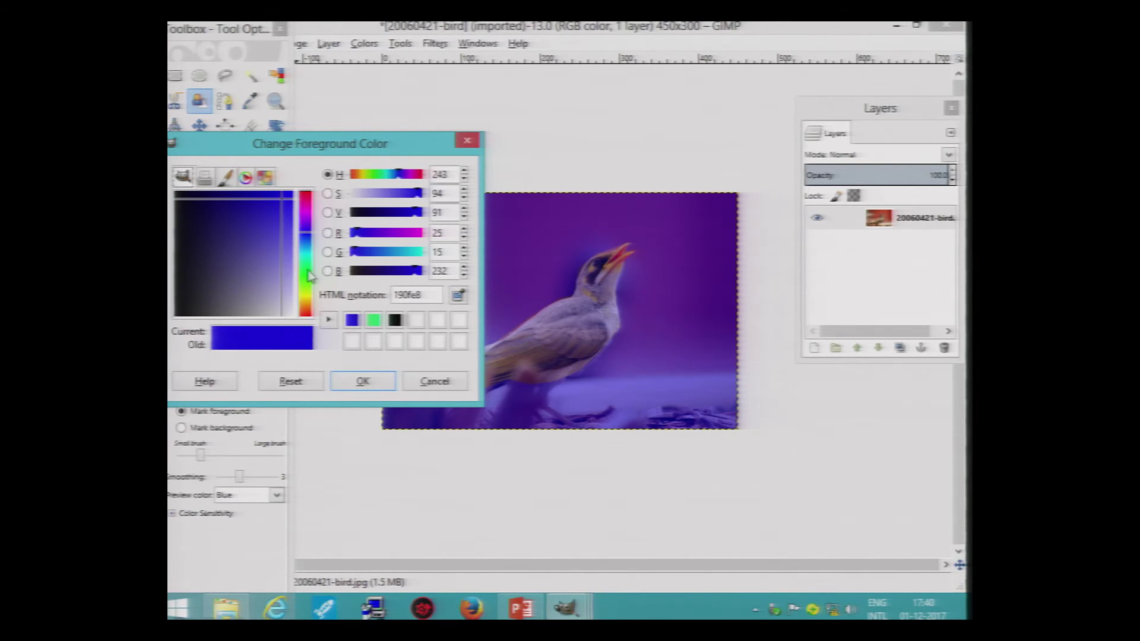
left_click(308, 273)
left_click(360, 382)
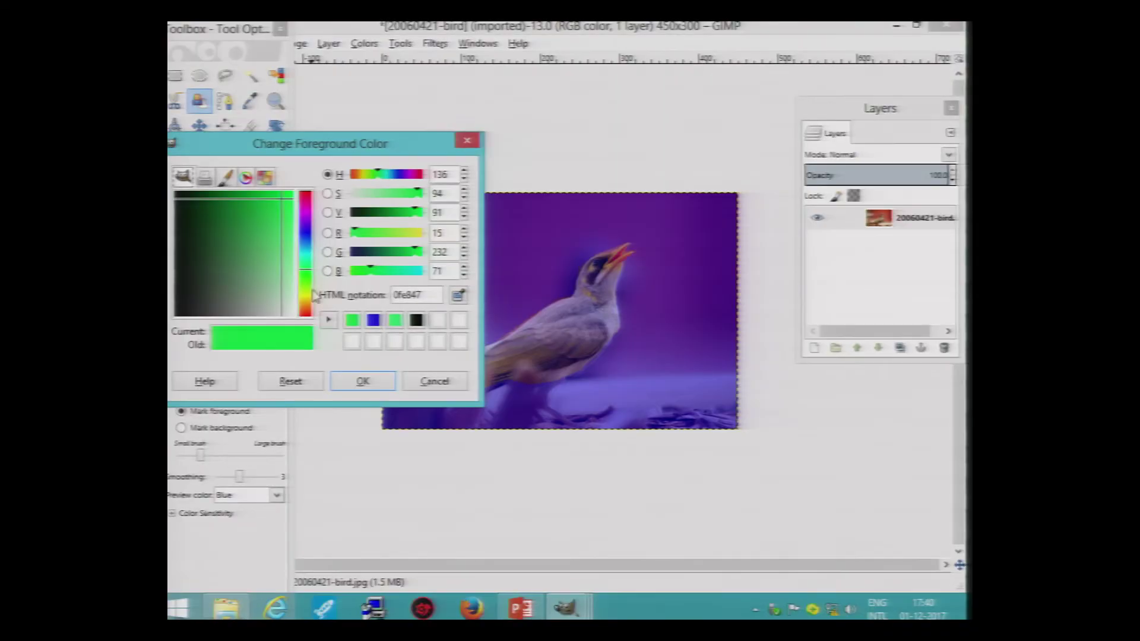
left_click(305, 294)
left_click(305, 295)
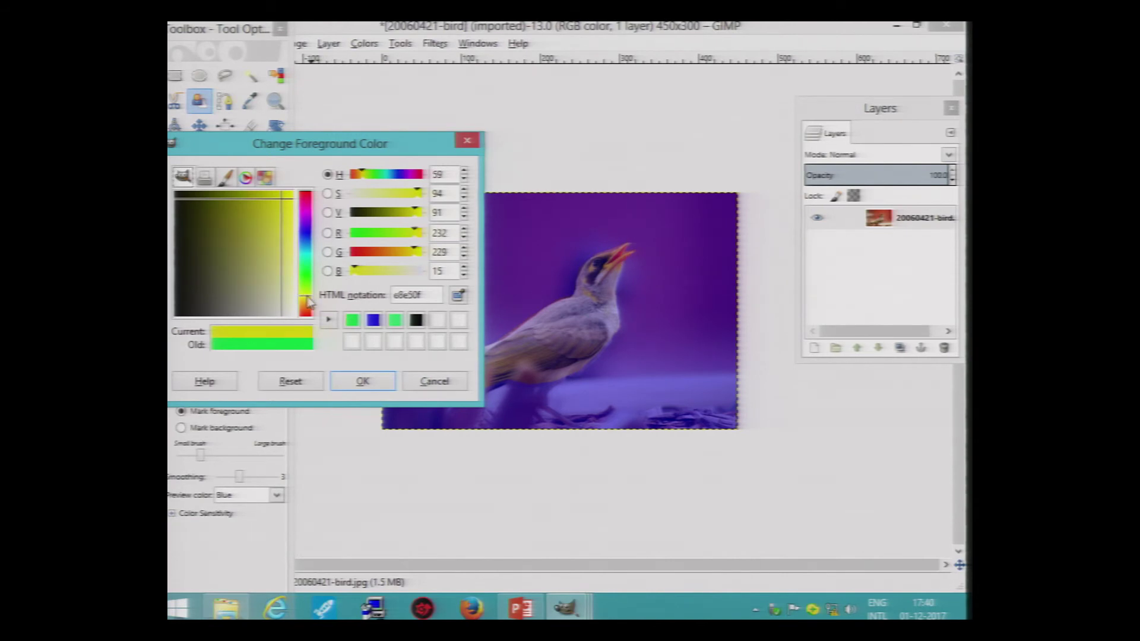
left_click(289, 216)
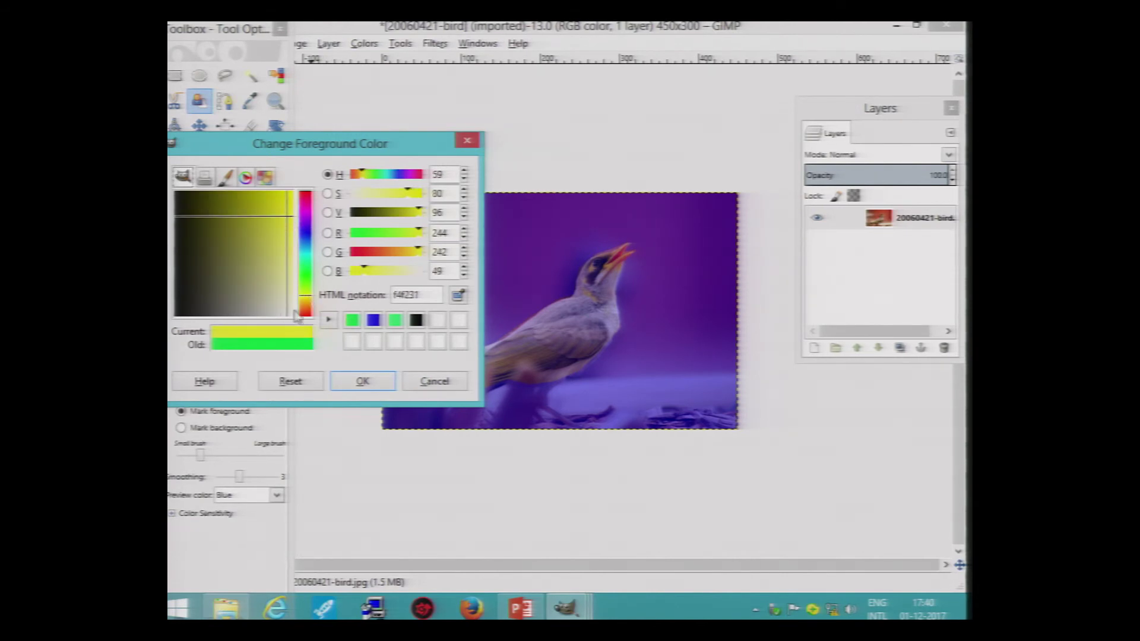
left_click(362, 381)
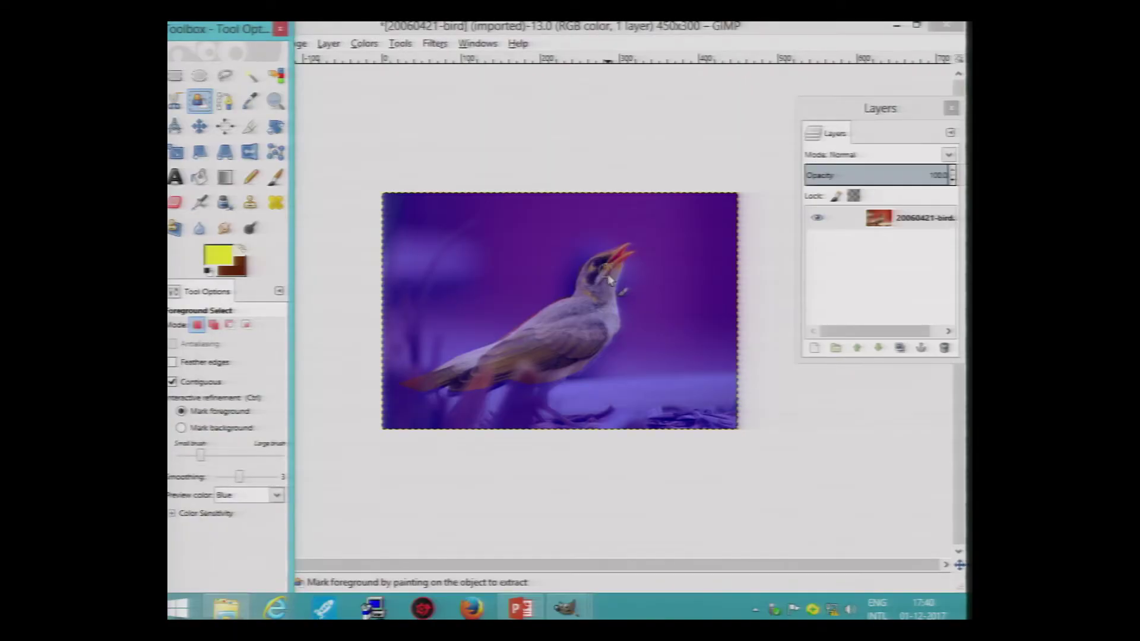
Mark the bird as foreground with strokes over its neck, body, belly and tail, and accept the resulting selection.
mouse_move(605, 289)
left_mouse_down()
mouse_move(545, 340)
mouse_move(468, 369)
left_mouse_up()
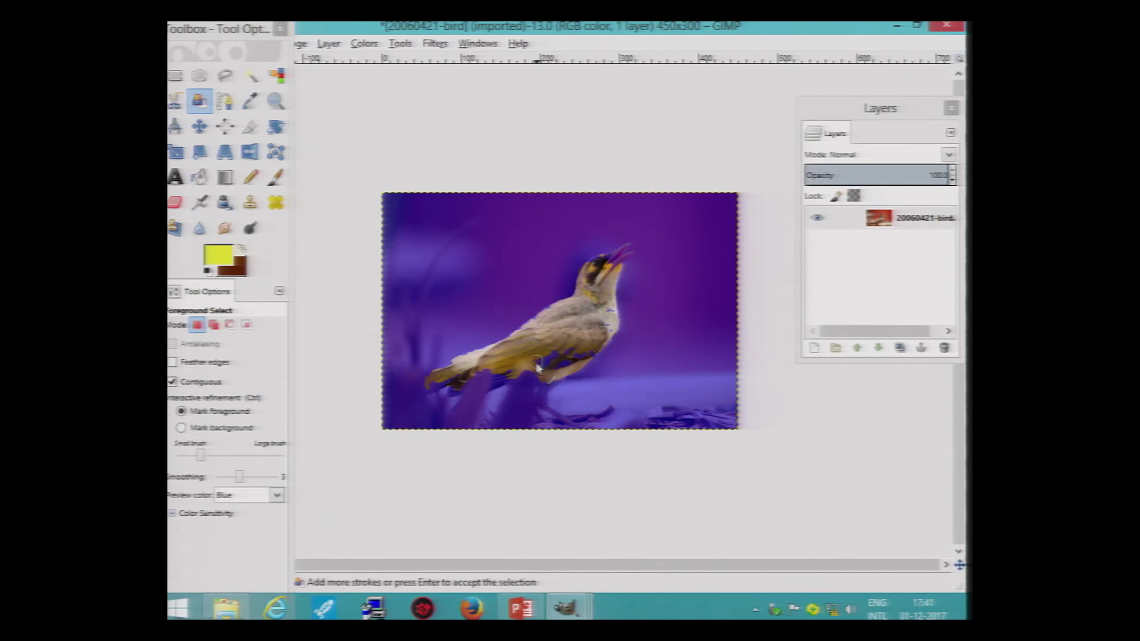
left_click_drag(539, 368, 587, 359)
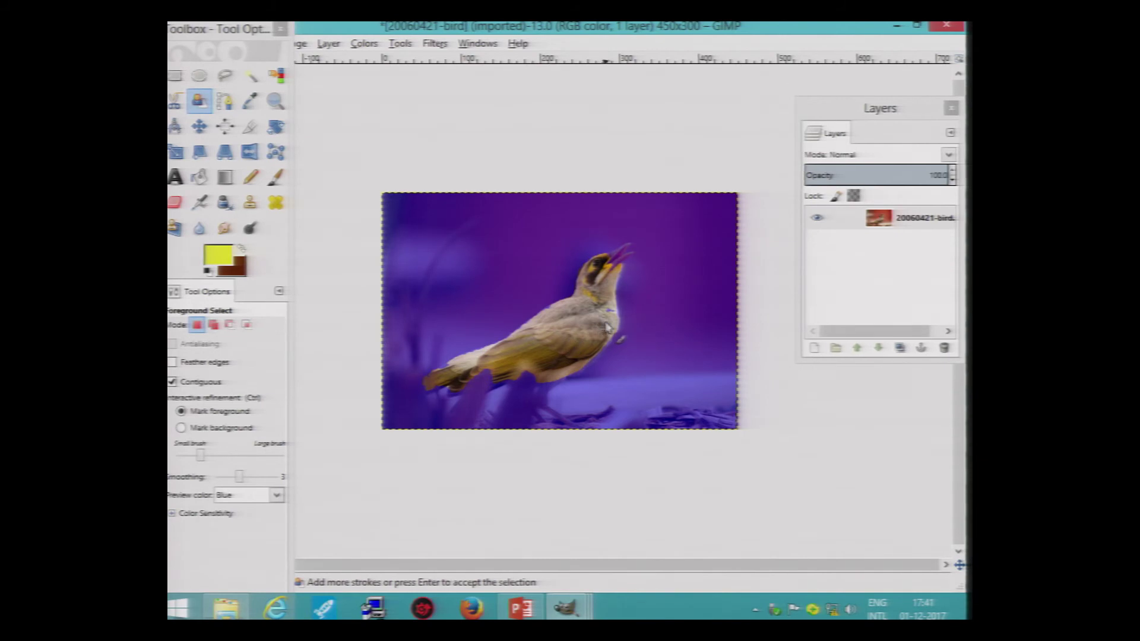
left_click_drag(606, 297, 609, 331)
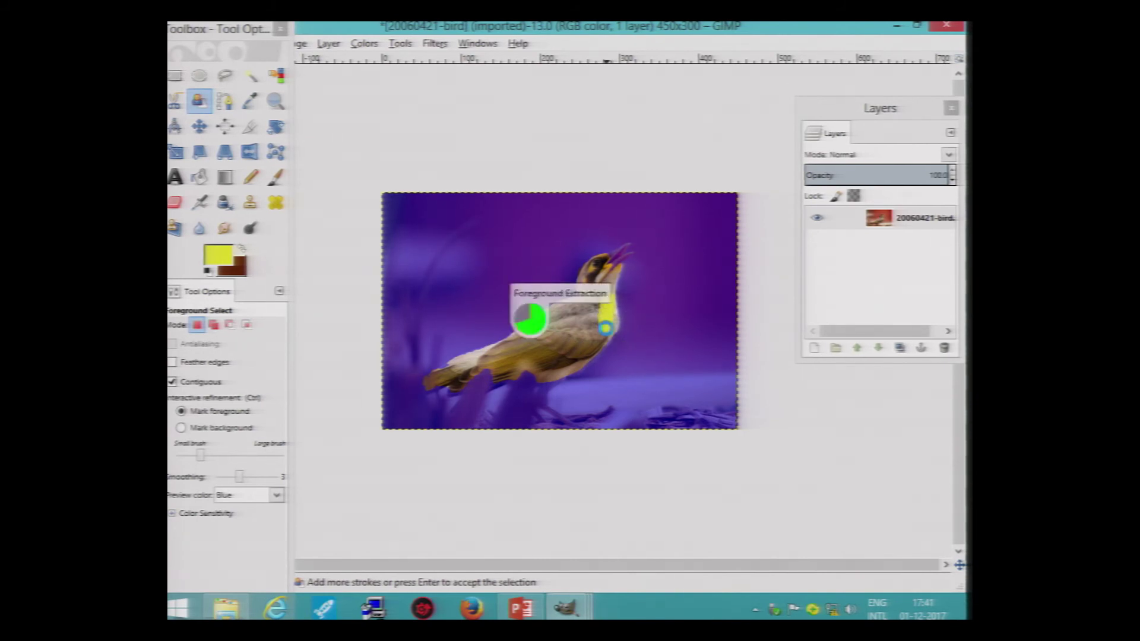
left_click_drag(460, 379, 545, 374)
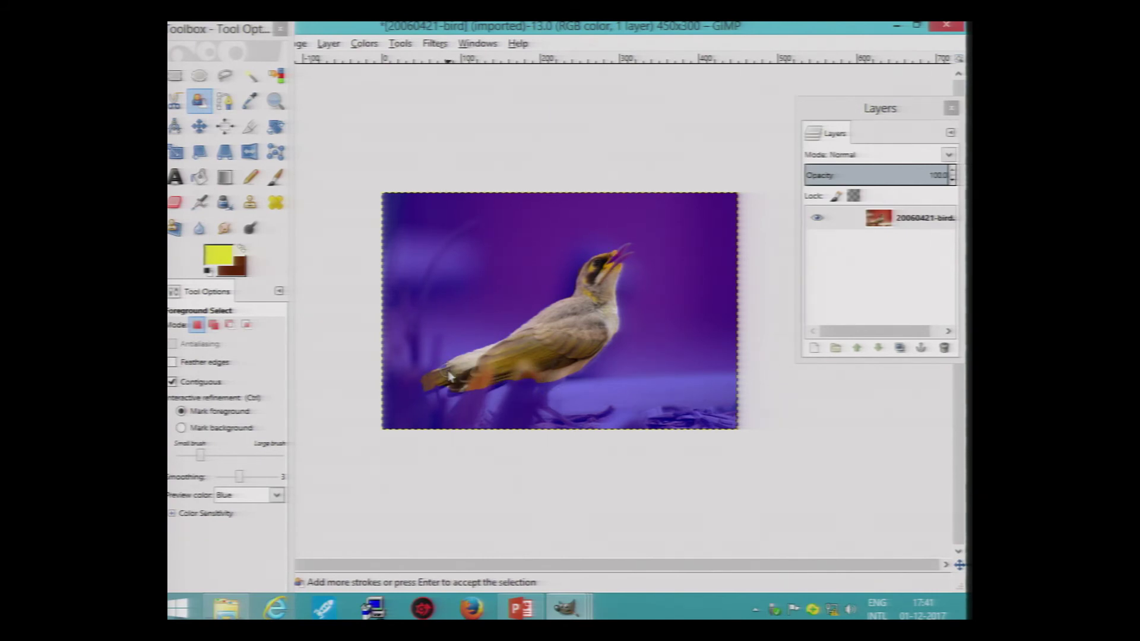
left_click_drag(481, 387, 558, 374)
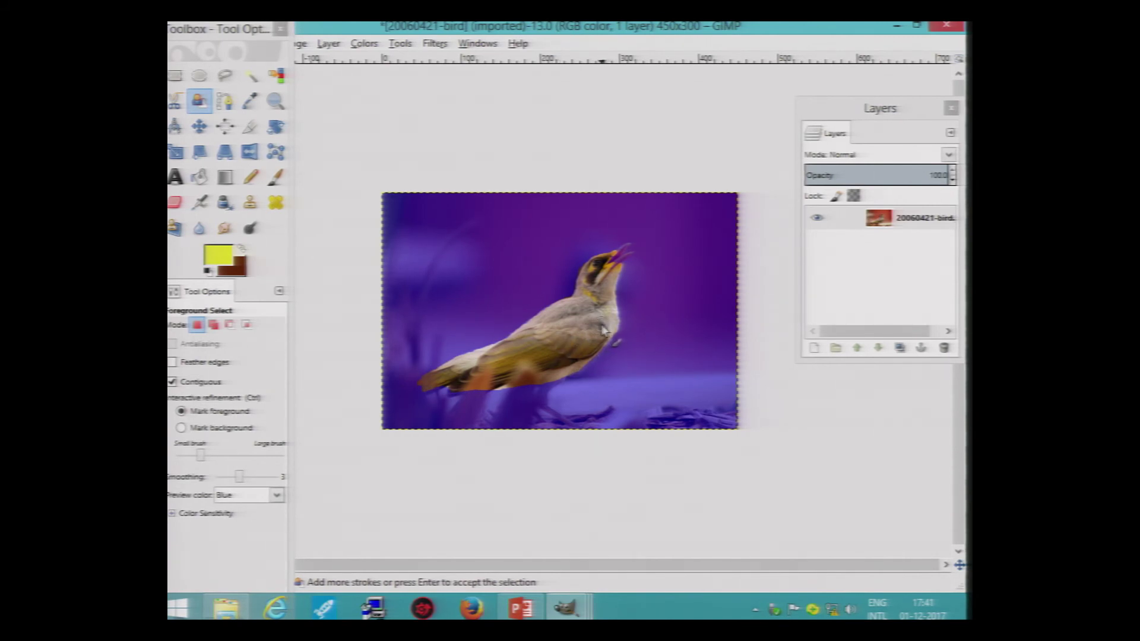
key("Return")
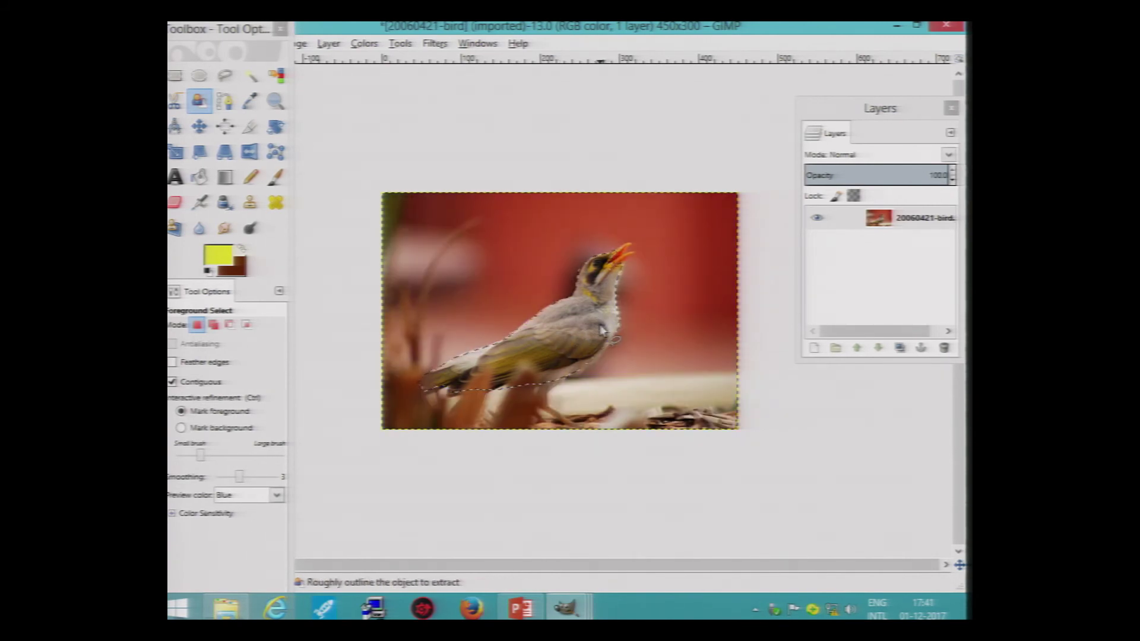